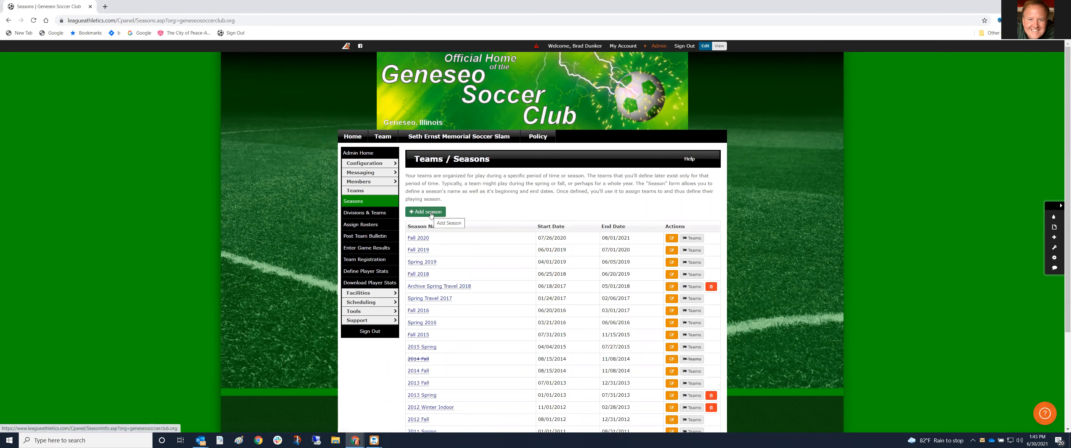
# Add a new season named Fall 2021 with a start date of 06/30/2021
pyautogui.click(431, 213)
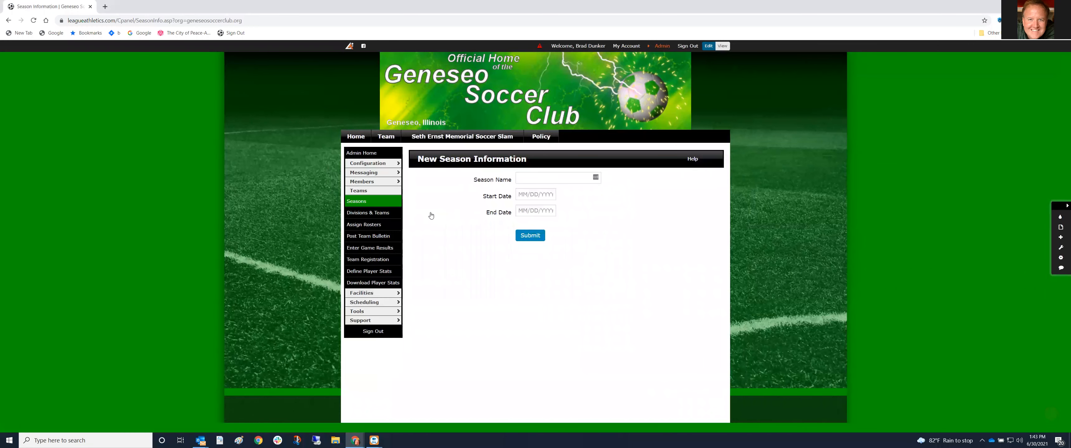
pyautogui.write('Fall 2021')
pyautogui.click(528, 195)
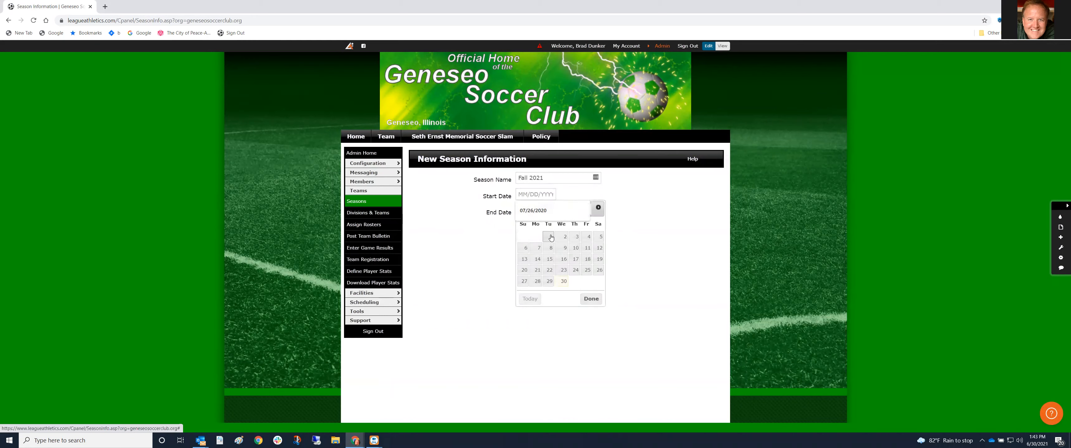
pyautogui.click(616, 226)
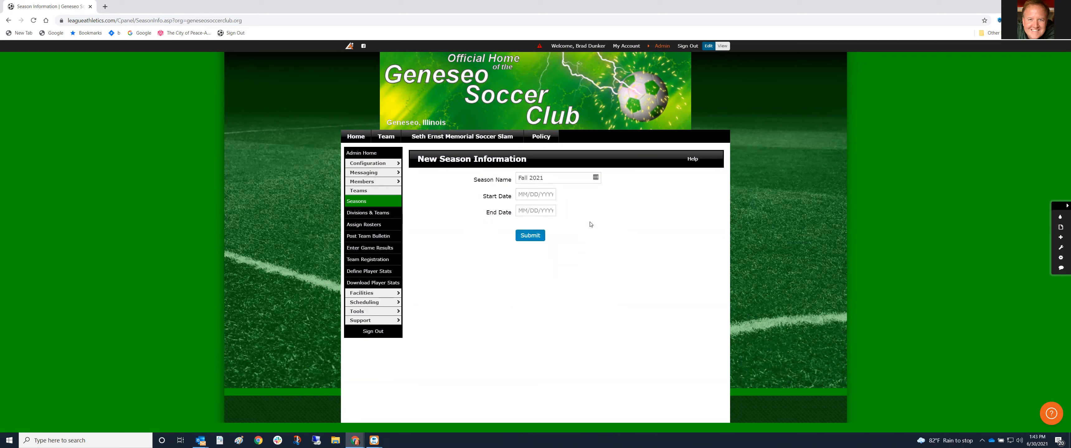
pyautogui.click(538, 211)
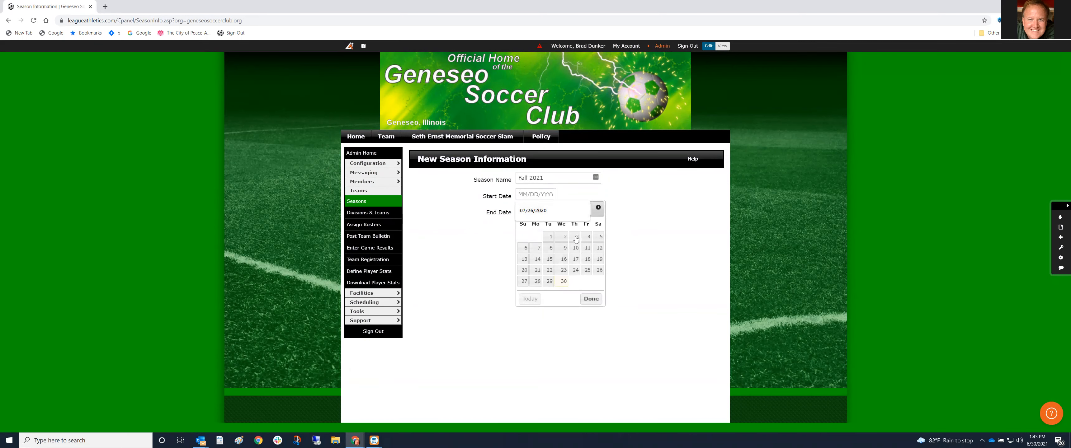
pyautogui.click(552, 238)
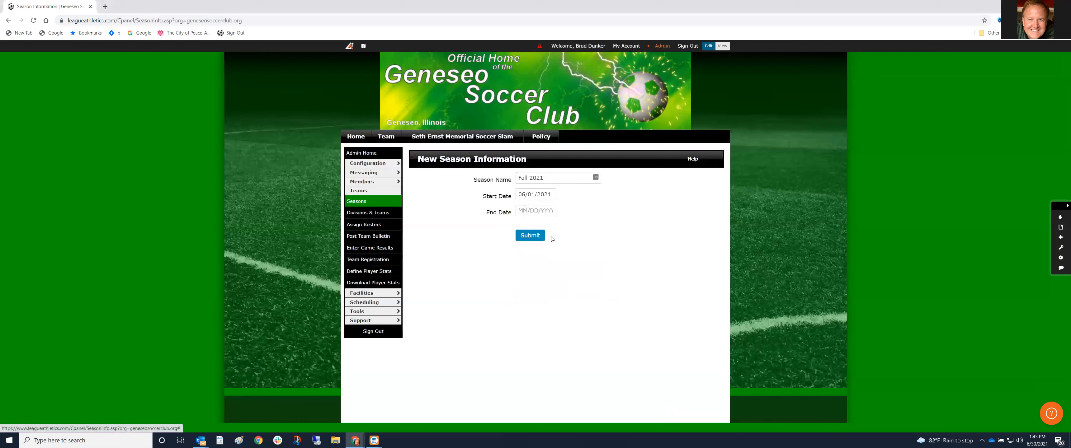
pyautogui.click(532, 194)
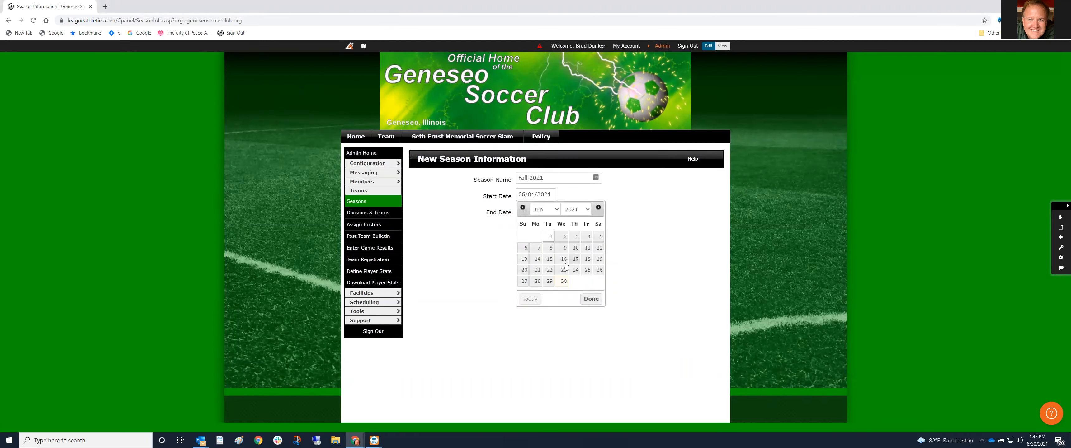
pyautogui.click(563, 281)
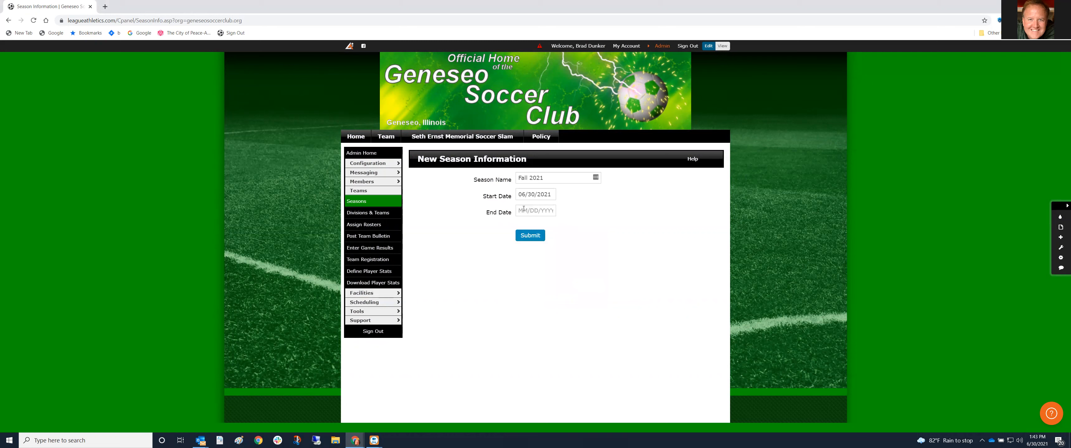
# Set the Fall 2021 end date to 07/01/2022 and submit the season
pyautogui.click(527, 210)
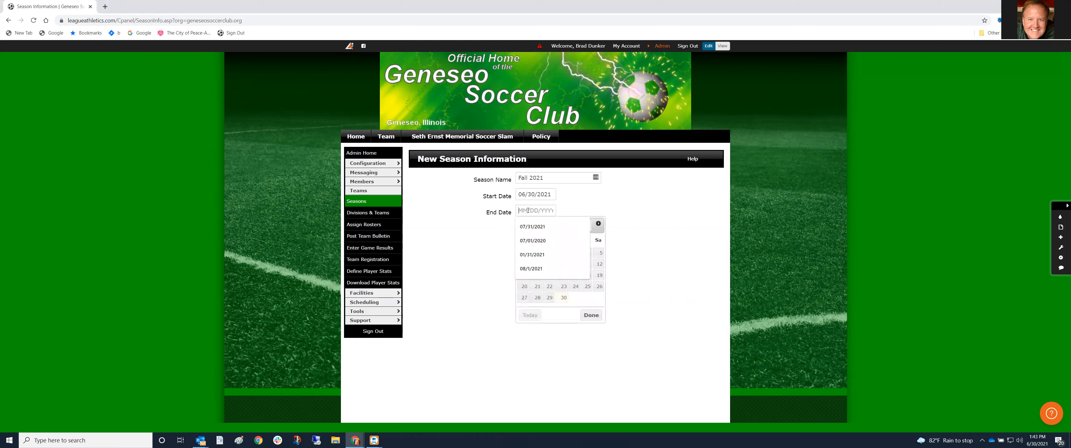
pyautogui.click(527, 242)
pyautogui.press('BackSpace')
pyautogui.write('2')
pyautogui.click(580, 198)
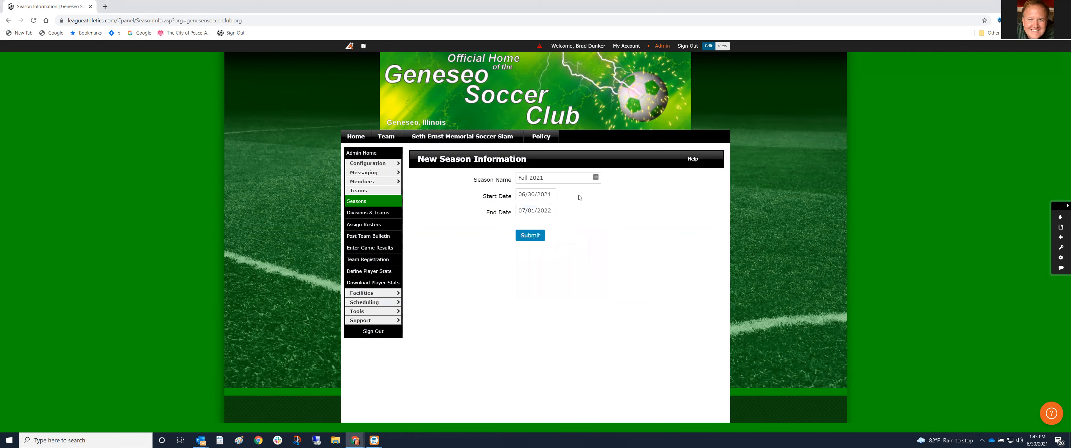
pyautogui.click(531, 235)
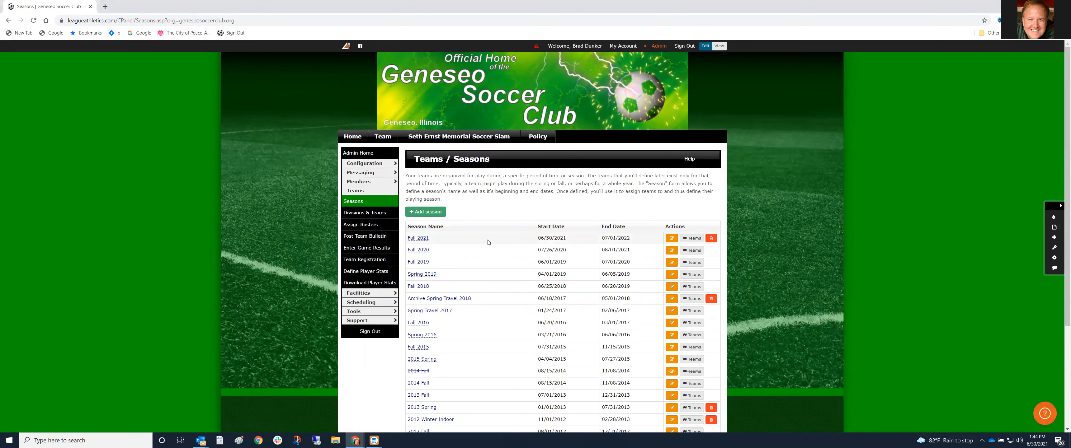
pyautogui.moveTo(657, 47)
pyautogui.moveTo(547, 62)
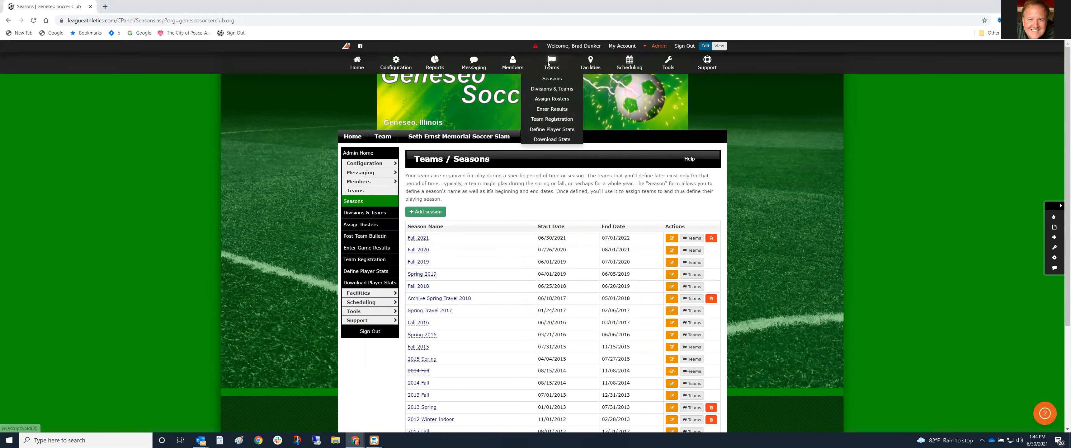
pyautogui.click(553, 90)
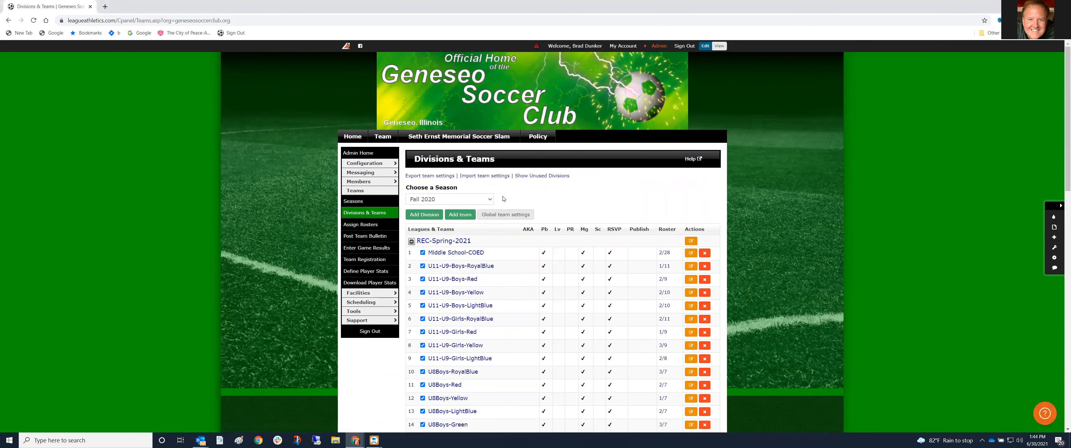
pyautogui.scroll(-8, 494, 190)
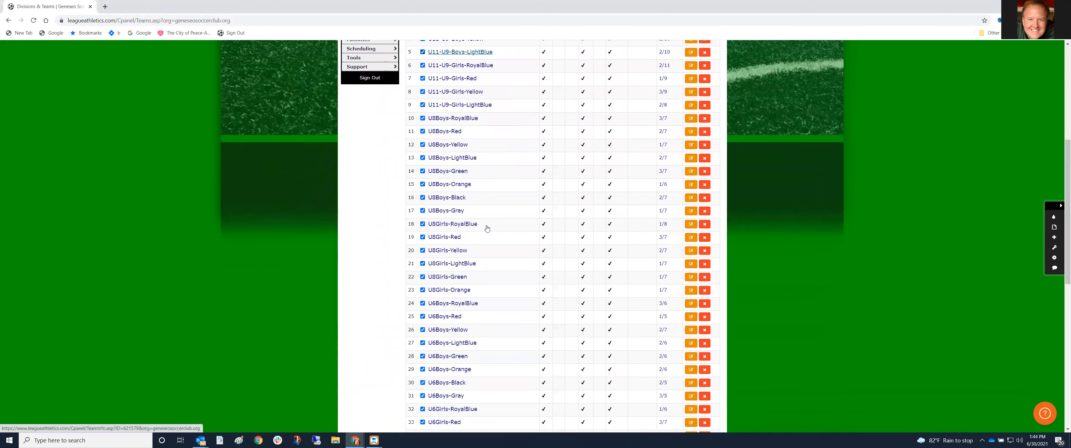
pyautogui.scroll(8, 487, 229)
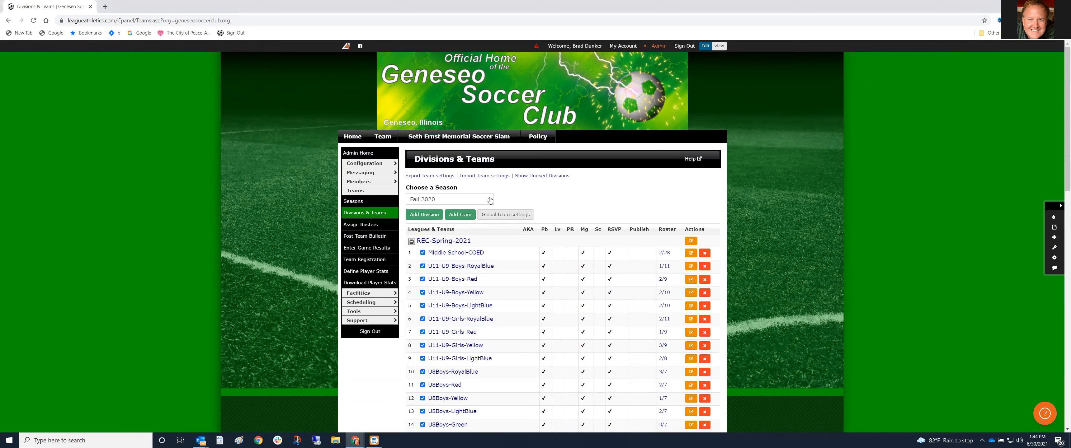
pyautogui.click(656, 47)
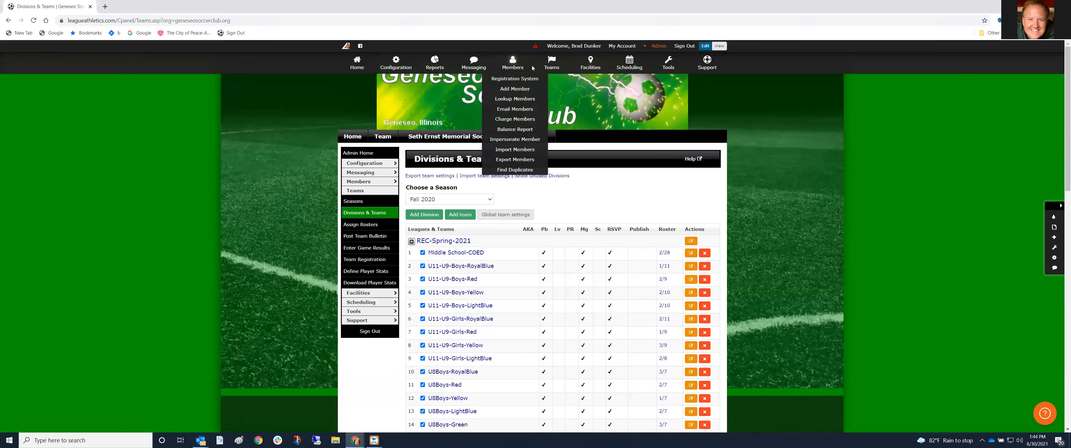
pyautogui.moveTo(552, 66)
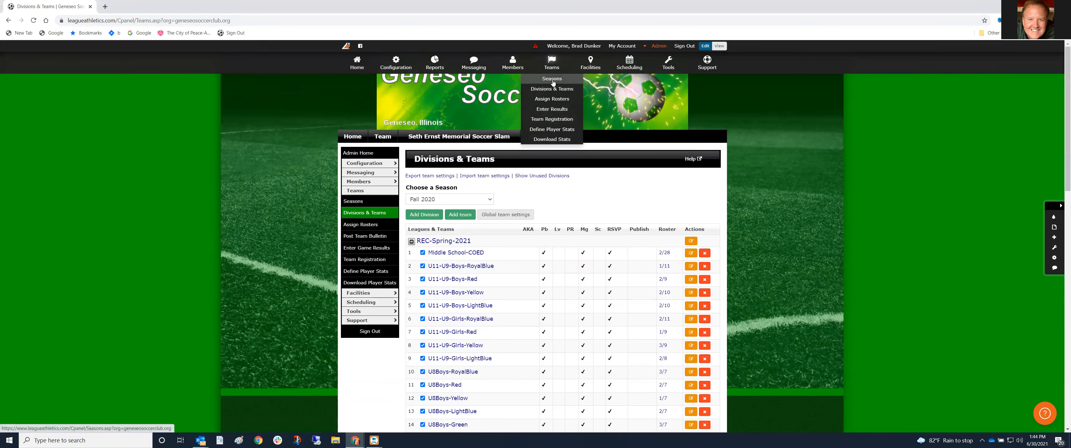
pyautogui.click(553, 83)
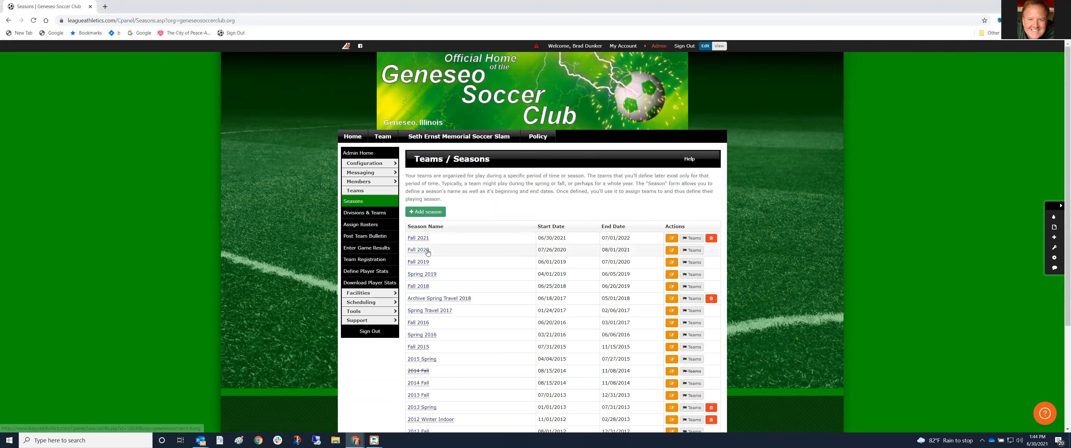
# Change Fall 2020's end date from 08/01/2021 to 06/29/2021, save, and view Fall 2021's teams
pyautogui.click(418, 250)
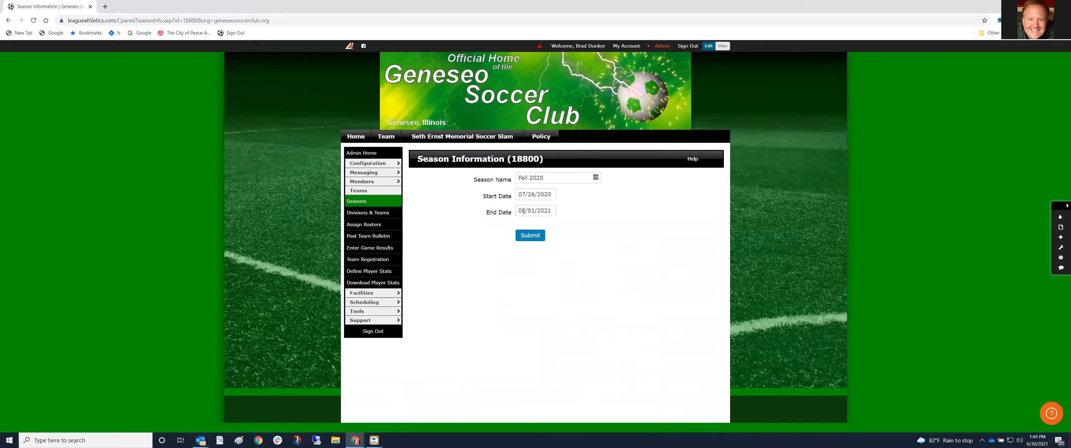
pyautogui.click(524, 211)
pyautogui.press('BackSpace')
pyautogui.press('BackSpace')
pyautogui.write('06')
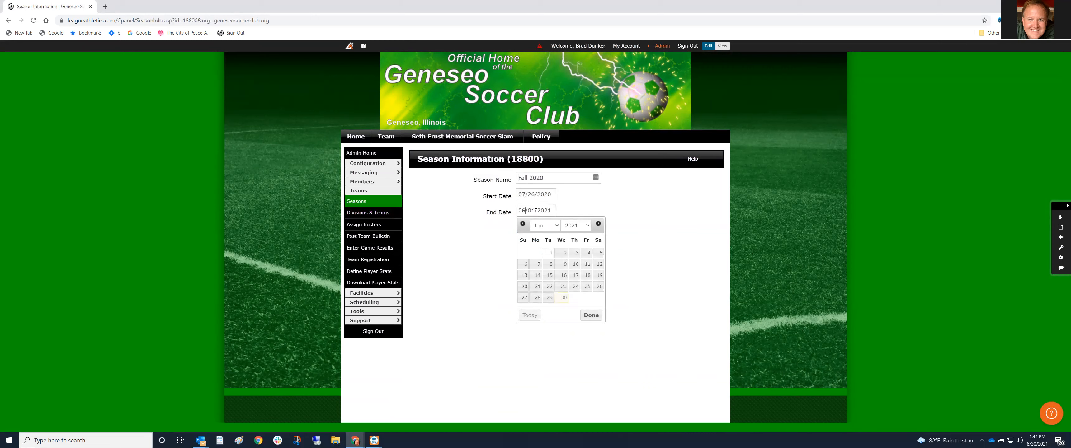
pyautogui.click(536, 211)
pyautogui.press('BackSpace')
pyautogui.press('BackSpace')
pyautogui.write('29')
pyautogui.click(591, 316)
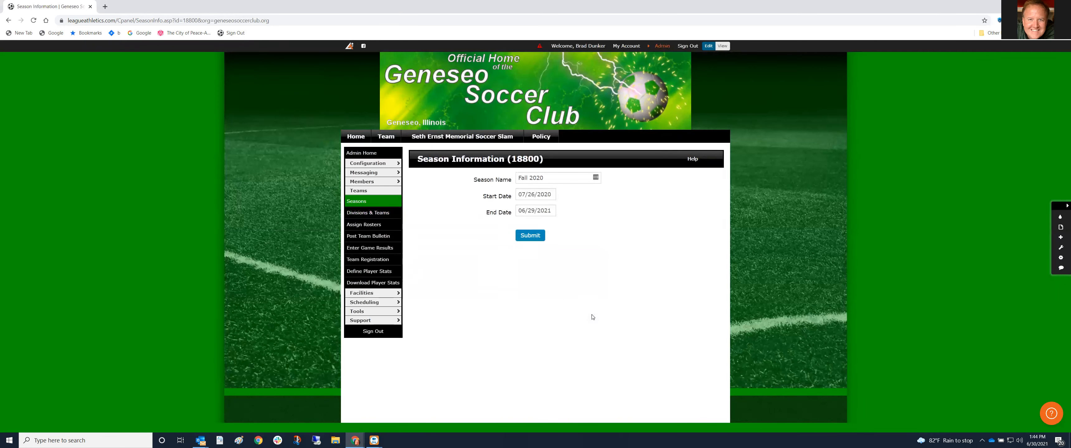
pyautogui.click(530, 235)
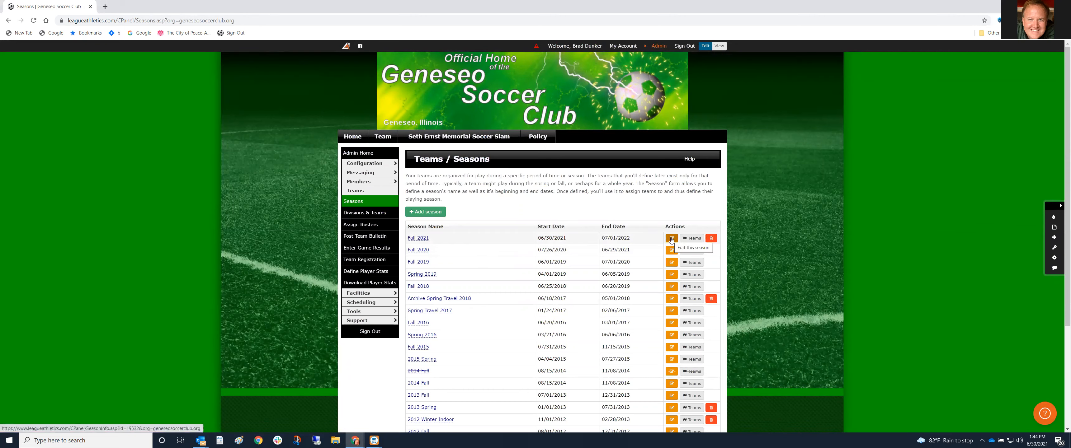
pyautogui.click(692, 238)
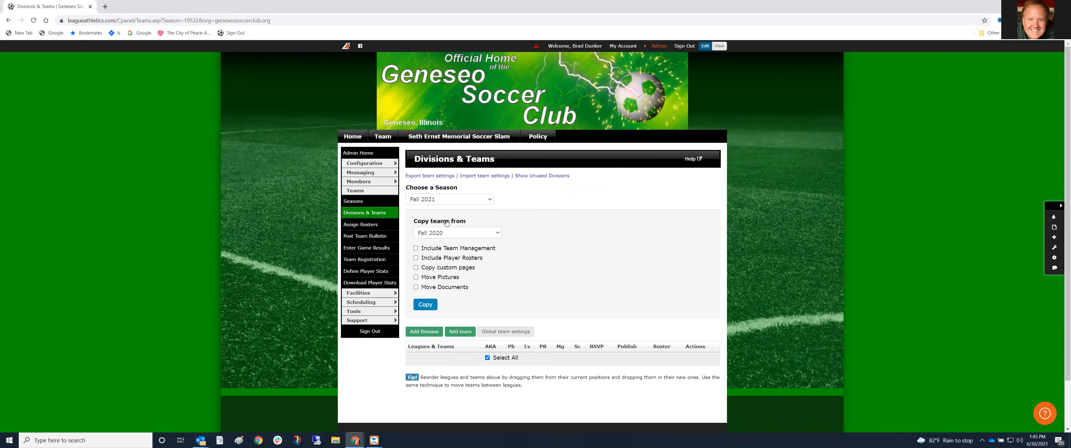
# Reload the Fall 2021 Divisions & Teams page twice through Admin > Teams > Divisions & Teams
pyautogui.click(659, 47)
pyautogui.moveTo(552, 61)
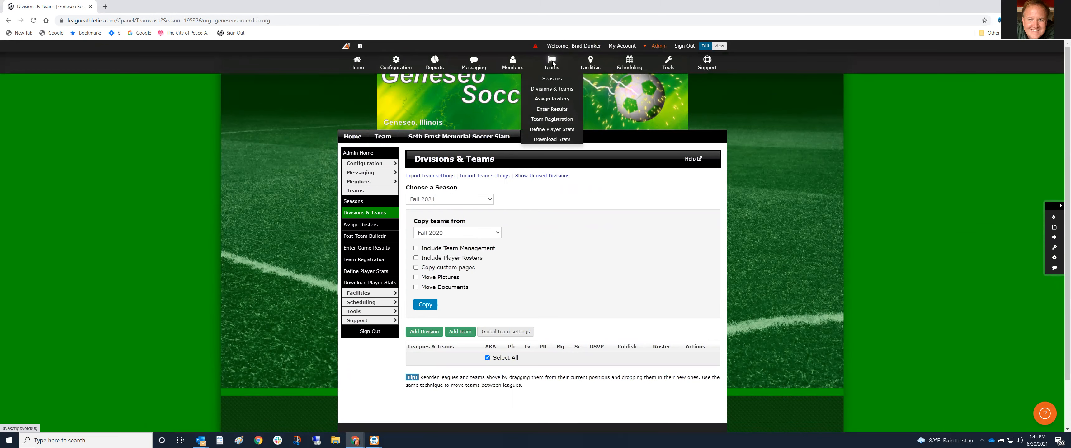
pyautogui.click(553, 94)
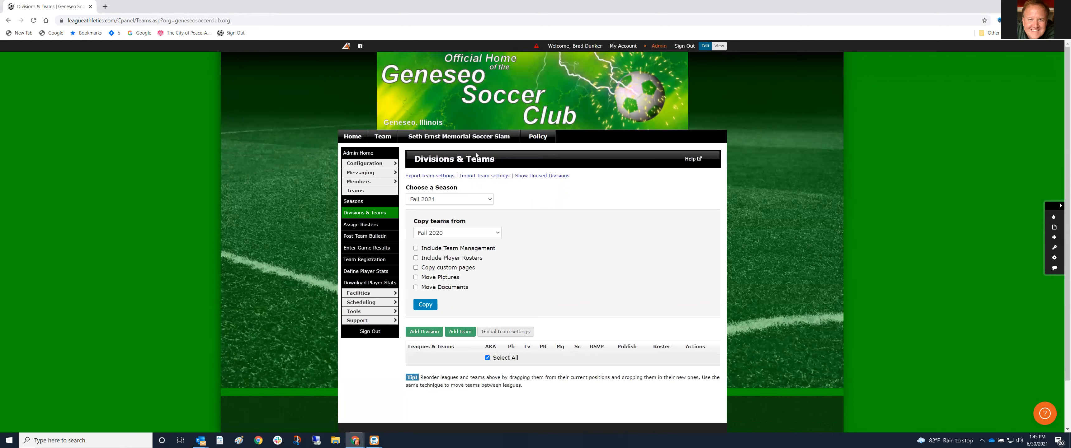
pyautogui.click(659, 47)
pyautogui.moveTo(550, 62)
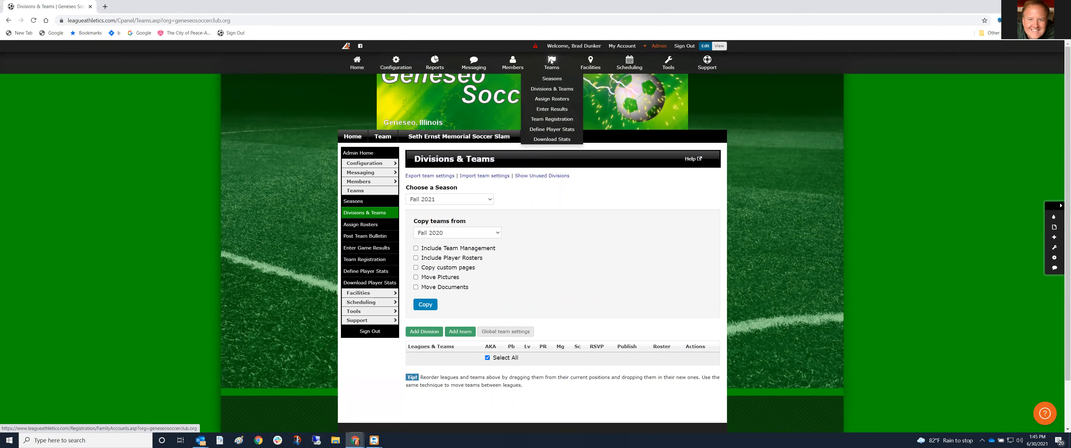
pyautogui.click(556, 89)
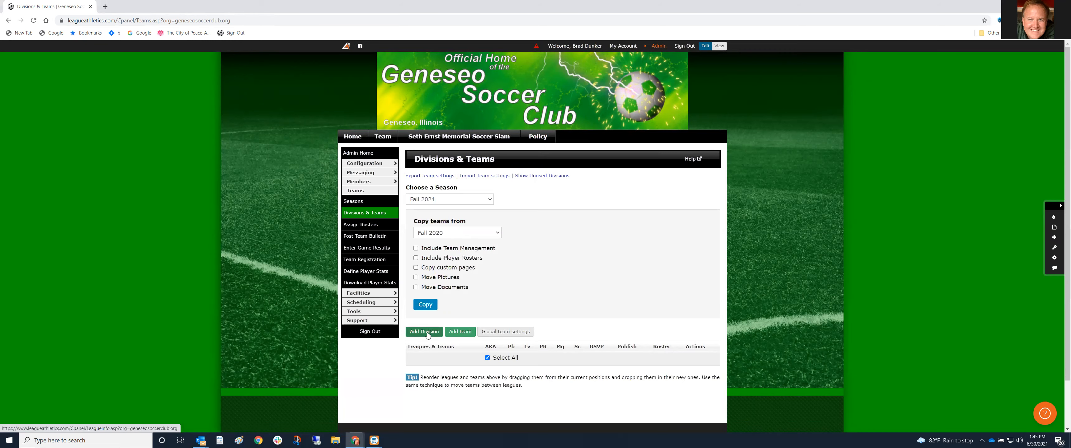
# Add a new team named GU13/14/15 -2005/2006, starting from the previous GU14/15 name
pyautogui.click(451, 332)
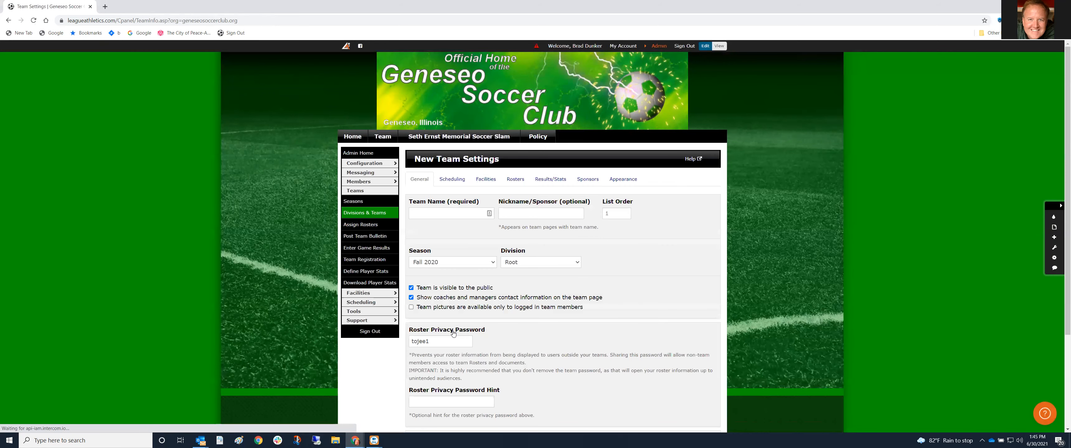
pyautogui.click(484, 218)
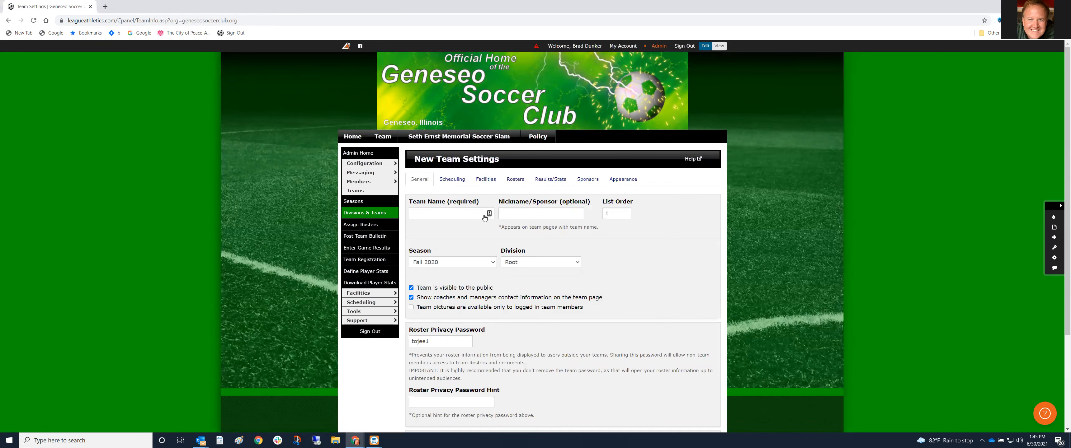
pyautogui.click(452, 210)
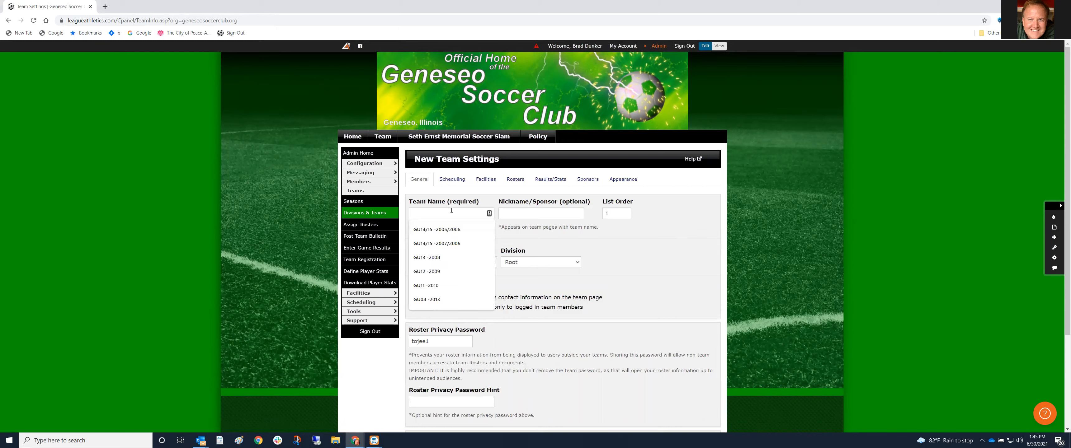
pyautogui.click(448, 230)
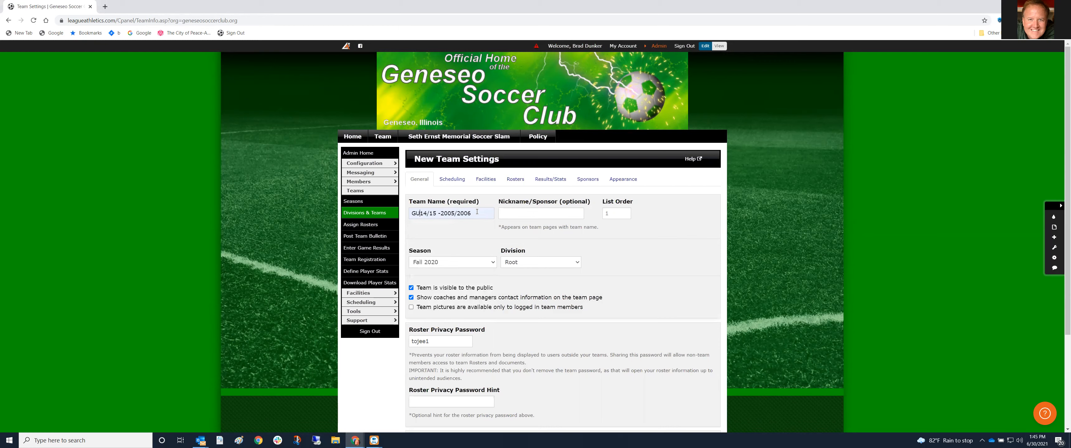
pyautogui.write('13/')
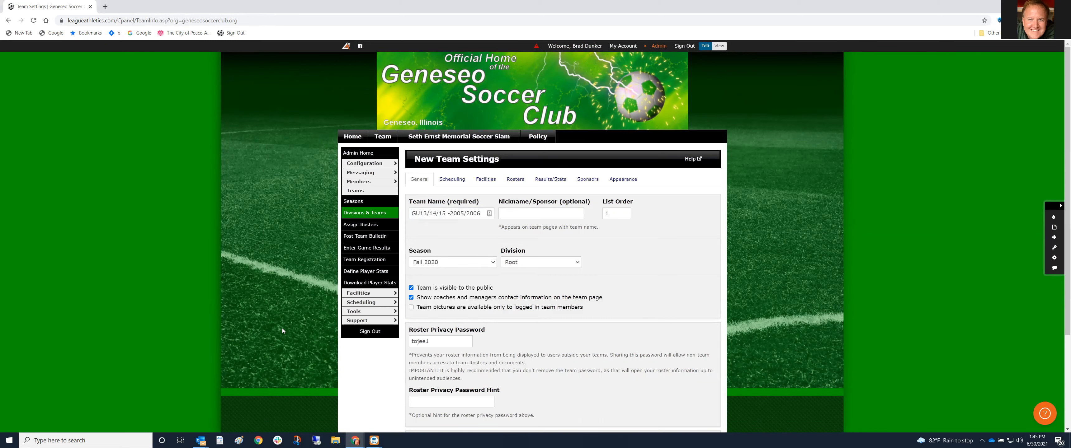
pyautogui.moveTo(355, 440)
pyautogui.click(311, 419)
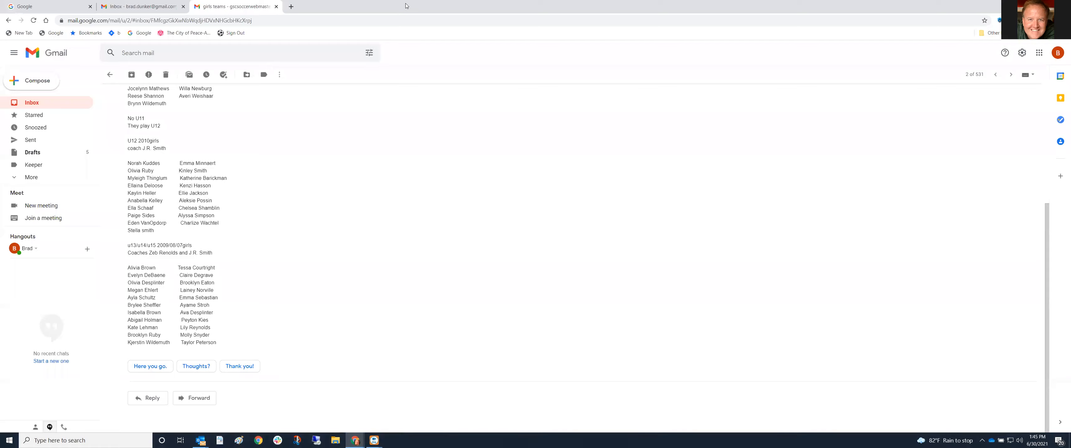
pyautogui.moveTo(406, 5); pyautogui.dragTo(406, 0)
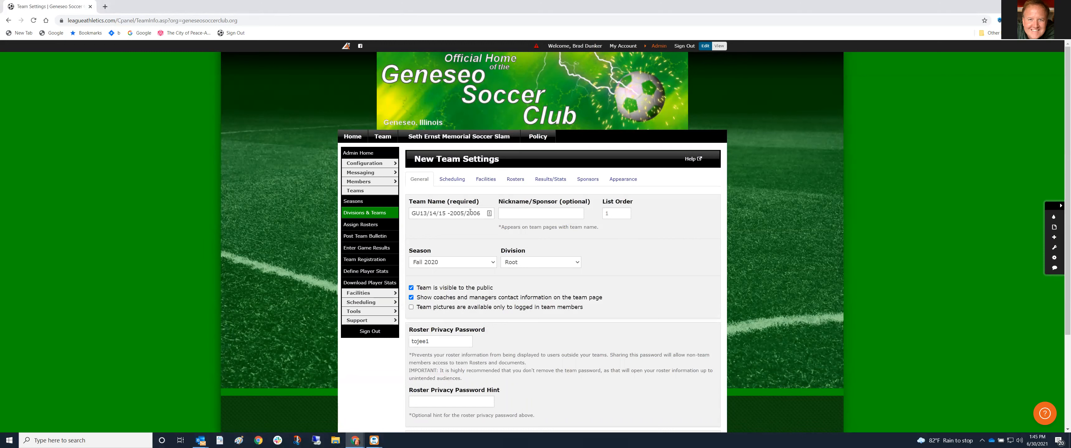
# Correct the team's birth year to 2007, assign it to Fall 2021, and save it
pyautogui.press('BackSpace')
pyautogui.write('7')
pyautogui.press('End')
pyautogui.click(492, 262)
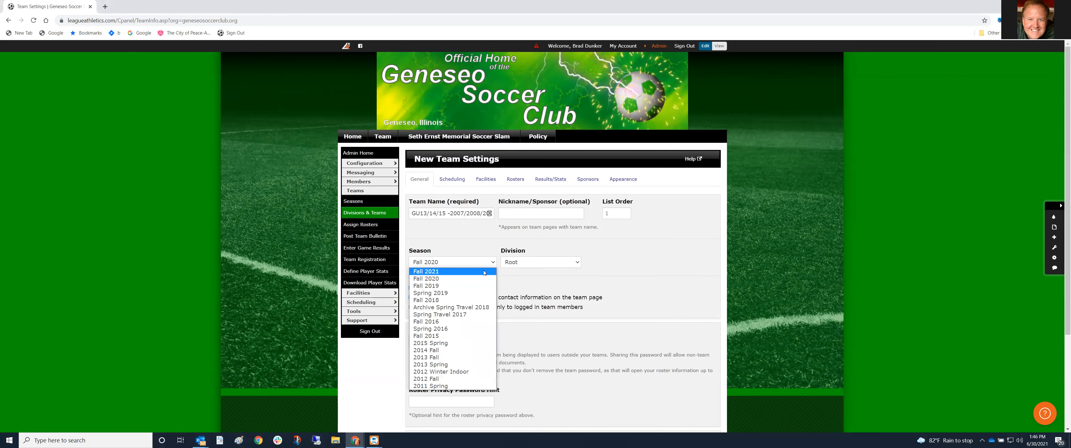
pyautogui.click(483, 271)
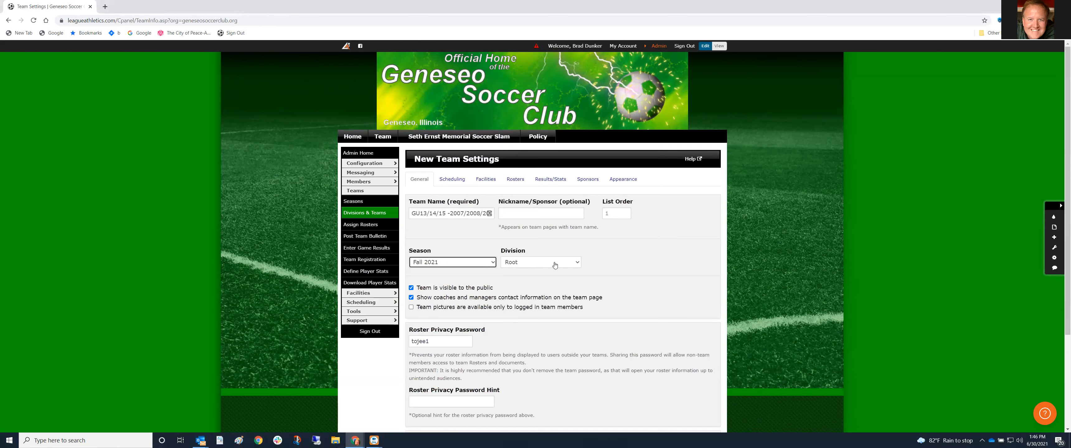
pyautogui.scroll(-3, 554, 265)
pyautogui.click(420, 360)
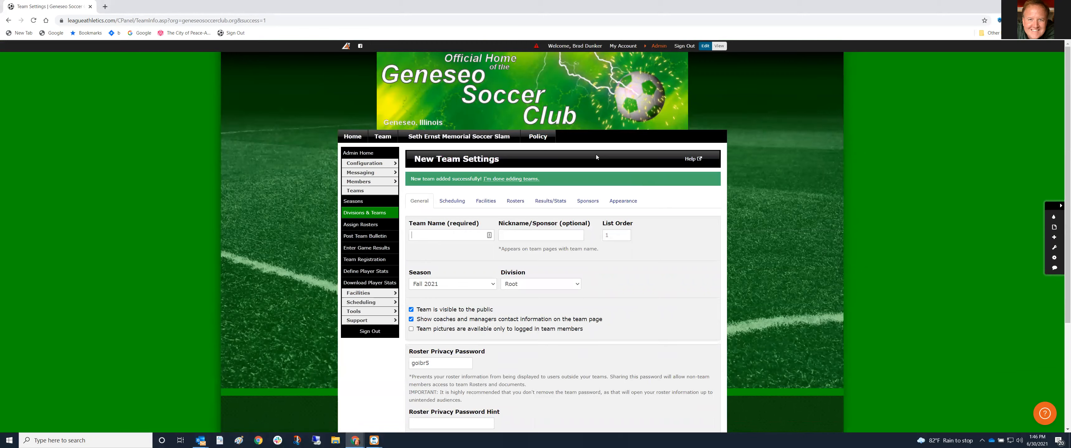
pyautogui.click(659, 46)
pyautogui.moveTo(550, 64)
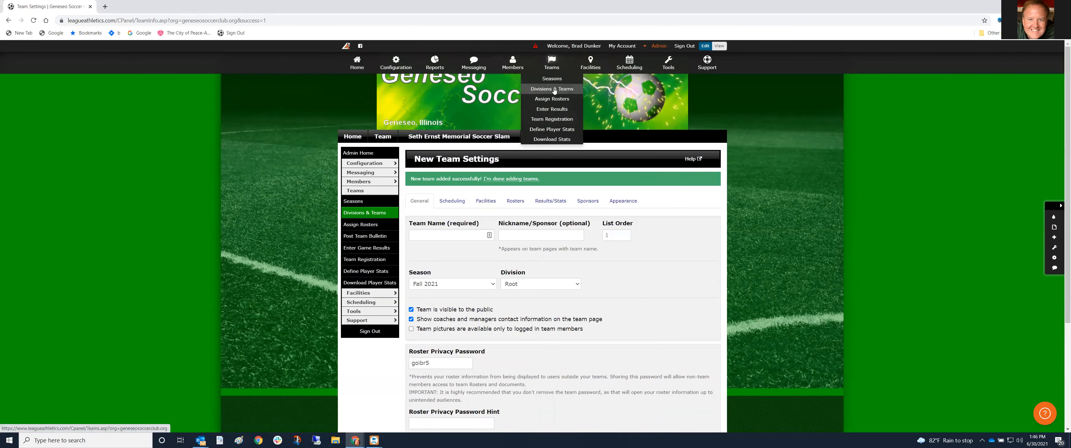
# Check that Fall 2021 lists the GU13/14/15 -2007/2008/2009 team, then return to Seasons
pyautogui.click(552, 79)
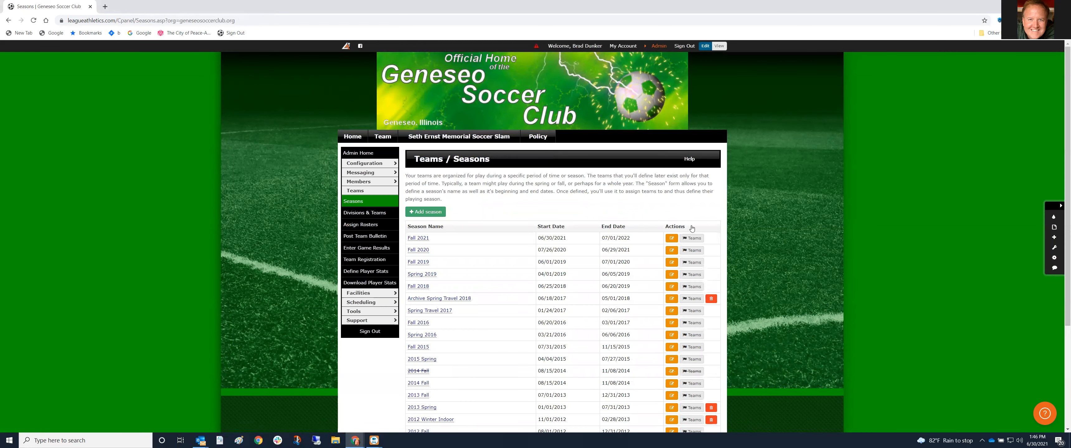
pyautogui.click(692, 238)
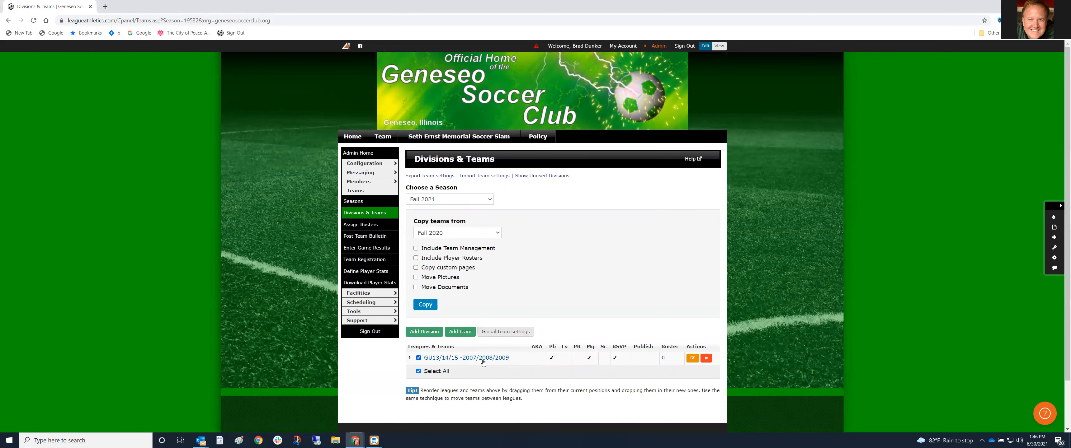
pyautogui.scroll(-1, 483, 363)
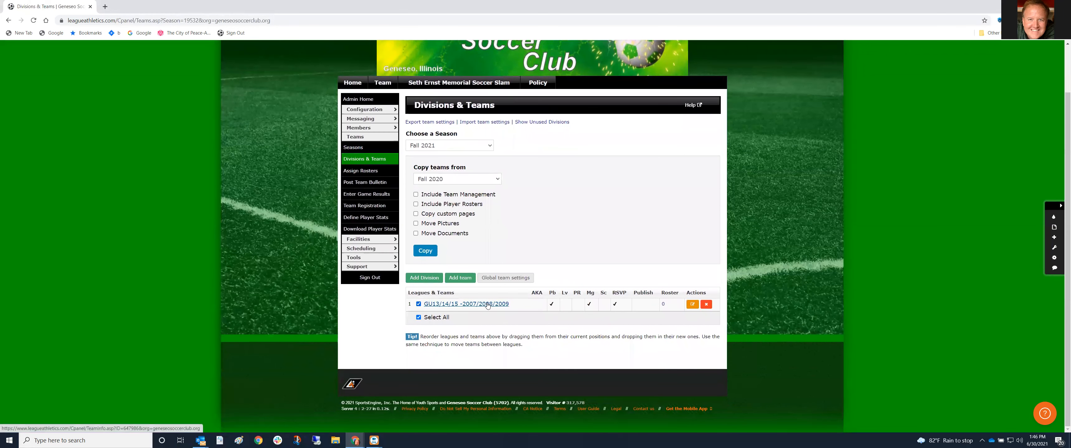
pyautogui.scroll(1, 562, 192)
pyautogui.scroll(-1, 563, 192)
pyautogui.scroll(1, 581, 127)
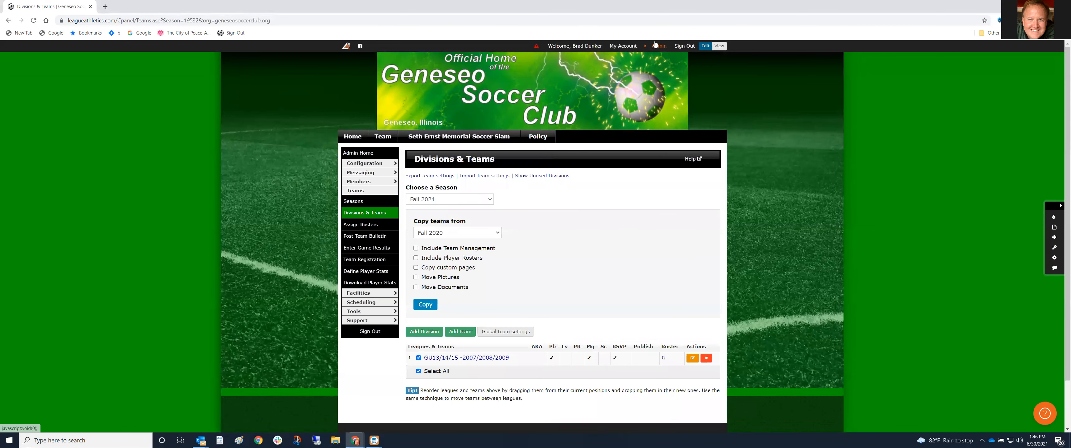
pyautogui.moveTo(655, 44)
pyautogui.moveTo(552, 63)
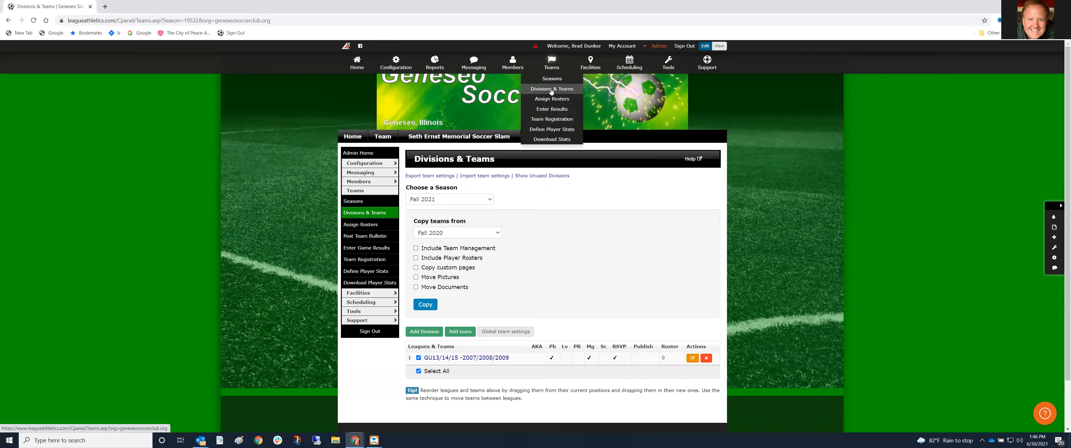
pyautogui.click(552, 79)
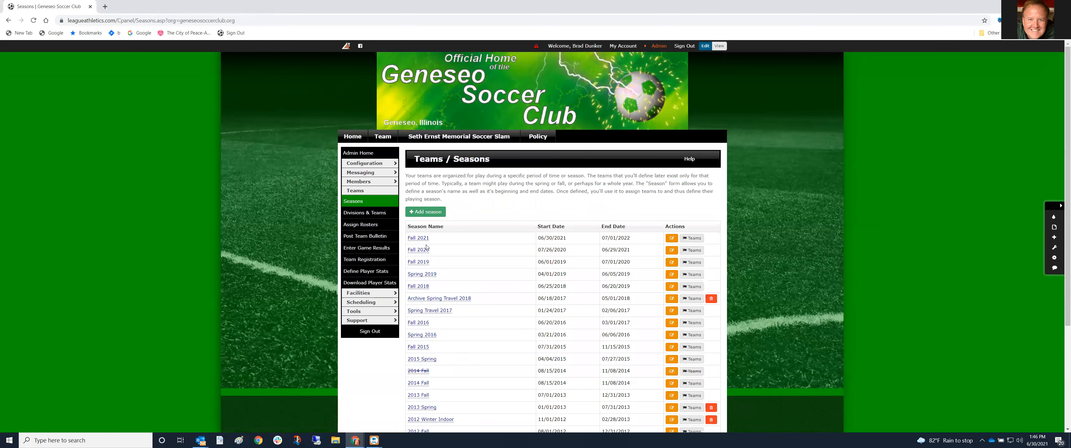
# Open the Fall 2020 season, retype its end date as 07/01/2021, and submit
pyautogui.click(422, 250)
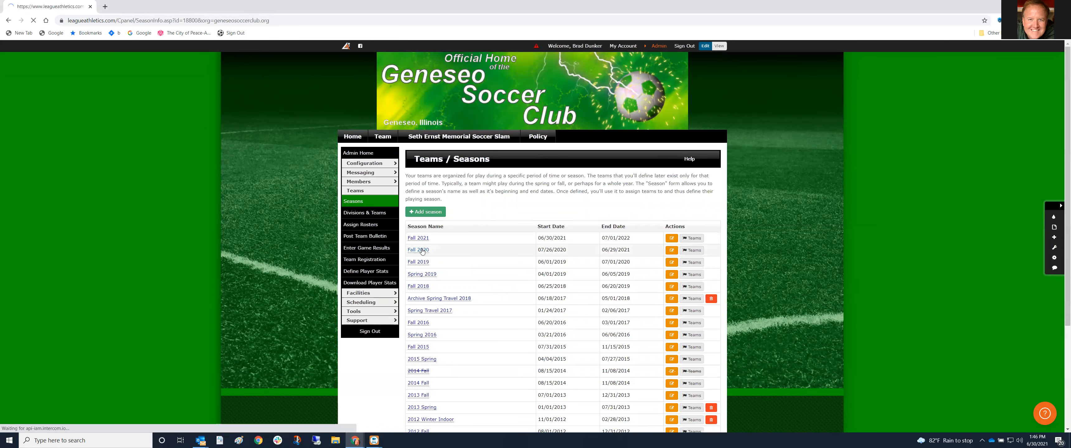
pyautogui.click(533, 210)
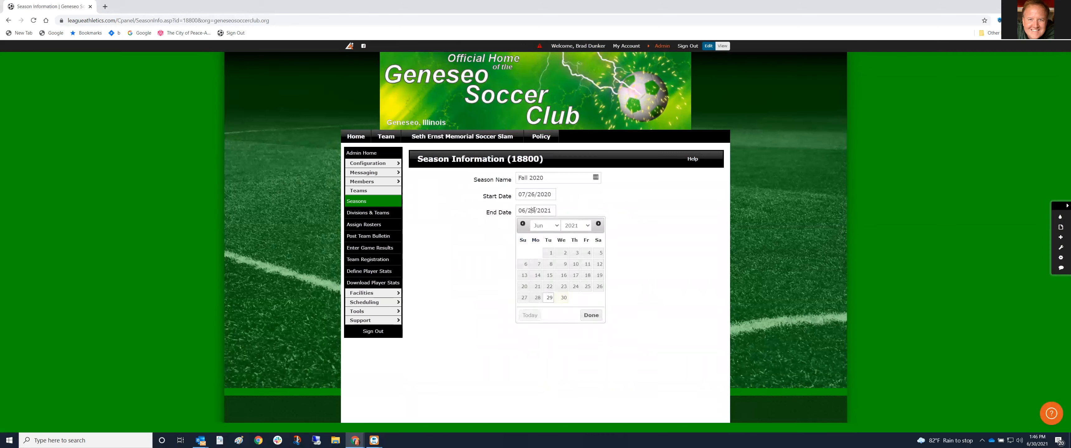
pyautogui.press('BackSpace')
pyautogui.write('7')
pyautogui.press('Right')
pyautogui.press('Right')
pyautogui.press('Right')
pyautogui.press('BackSpace')
pyautogui.press('BackSpace')
pyautogui.write('01')
pyautogui.click(617, 228)
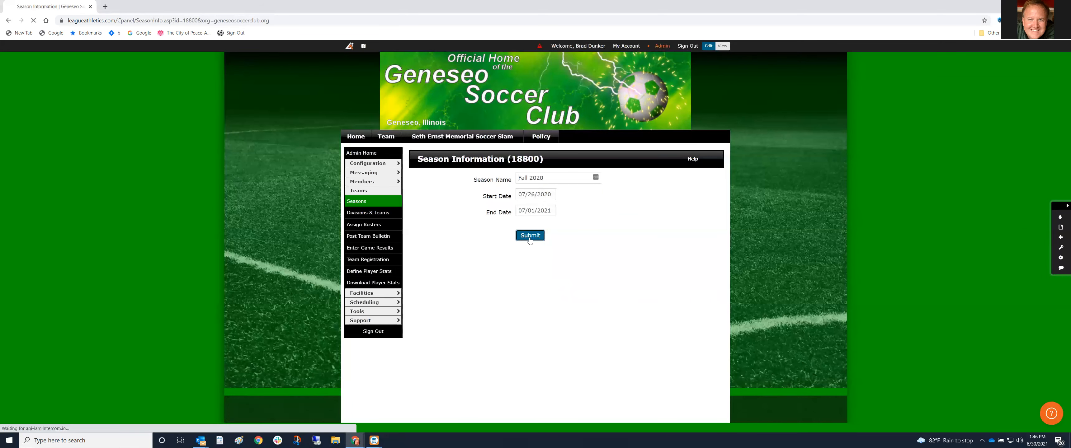
pyautogui.click(529, 236)
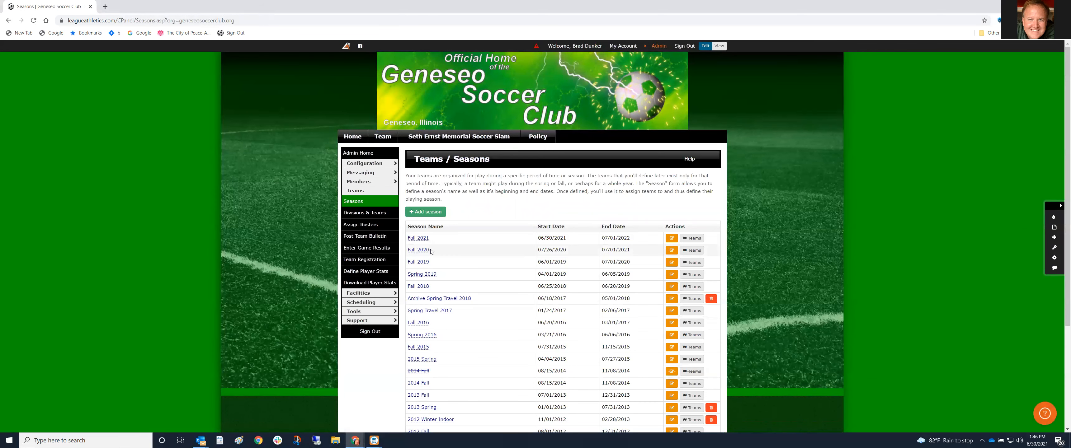
# Open Fall 2020's teams and collapse REC-Spring-2021, leaving Spring Travel 2021 expanded
pyautogui.click(685, 251)
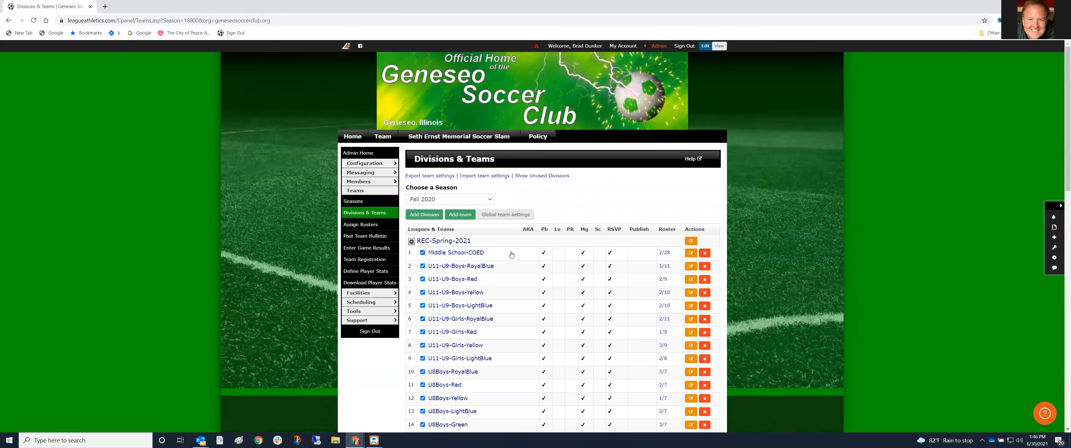
pyautogui.scroll(-2, 511, 254)
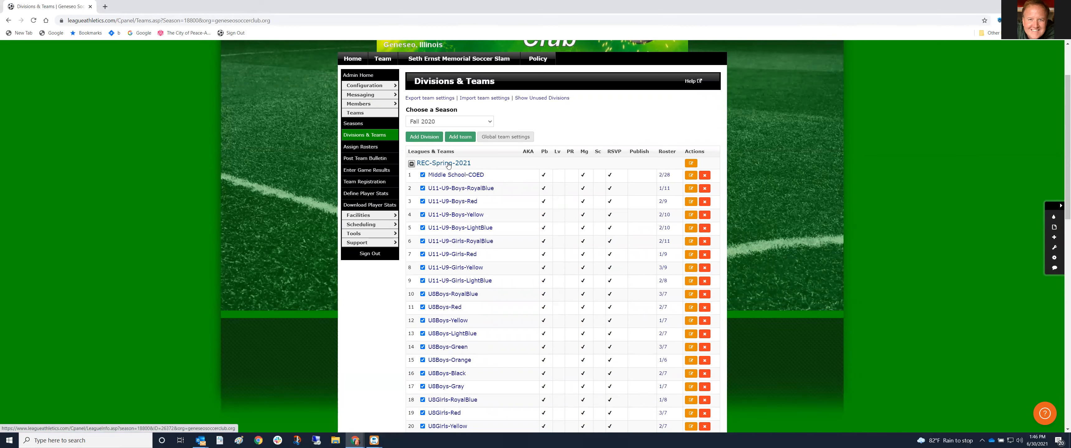
pyautogui.click(412, 165)
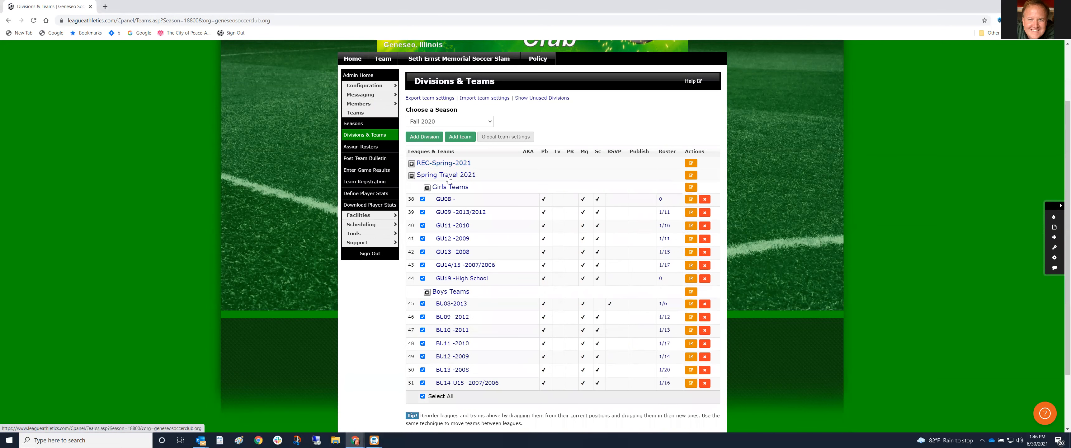
pyautogui.click(412, 175)
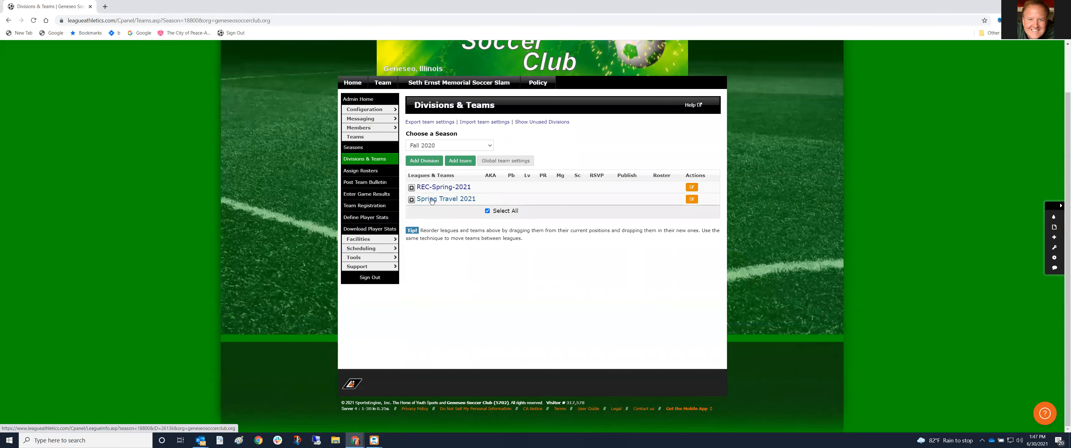
pyautogui.click(412, 200)
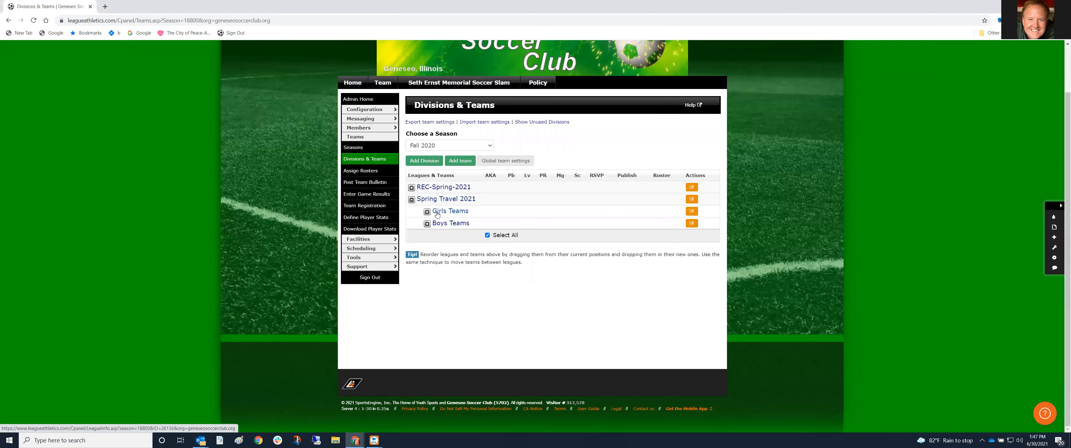
# Expand Spring Travel 2021's Girls Teams and Boys Teams and check the GU08 roster count of 0
pyautogui.click(427, 212)
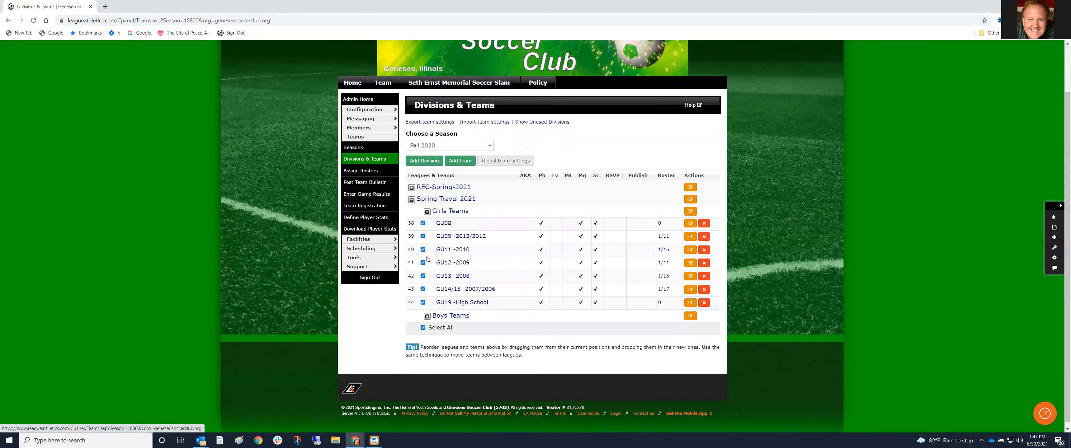
pyautogui.click(427, 316)
pyautogui.scroll(-1, 511, 268)
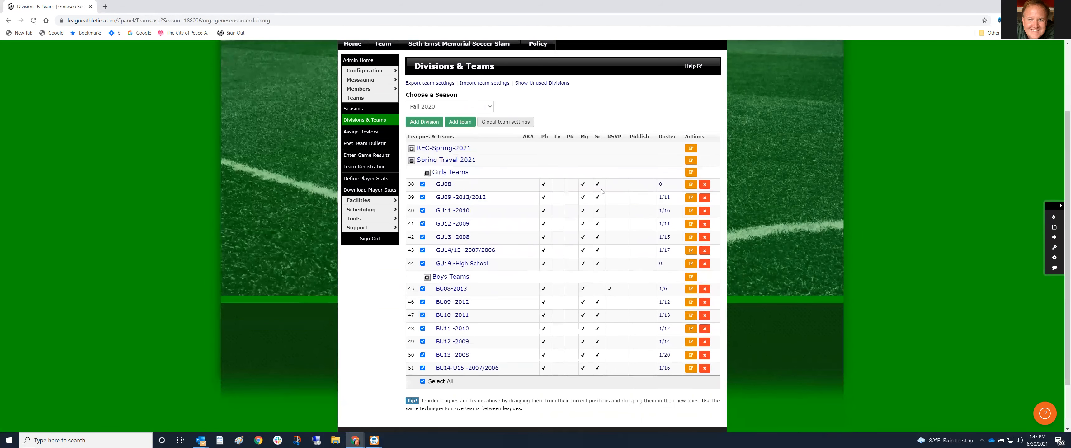
pyautogui.doubleClick(660, 185)
# Expand REC-Spring-2021 to look through its teams, then collapse both Fall 2020 divisions
pyautogui.click(411, 149)
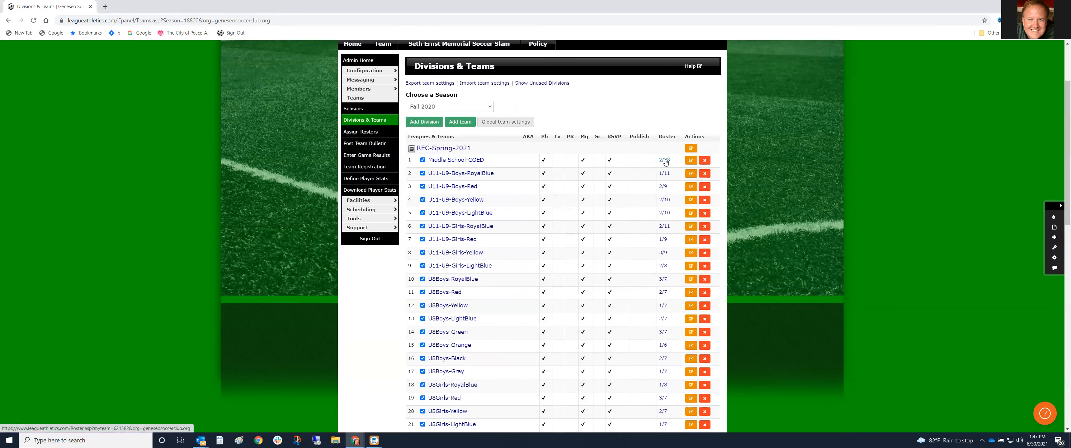
pyautogui.scroll(-2, 667, 228)
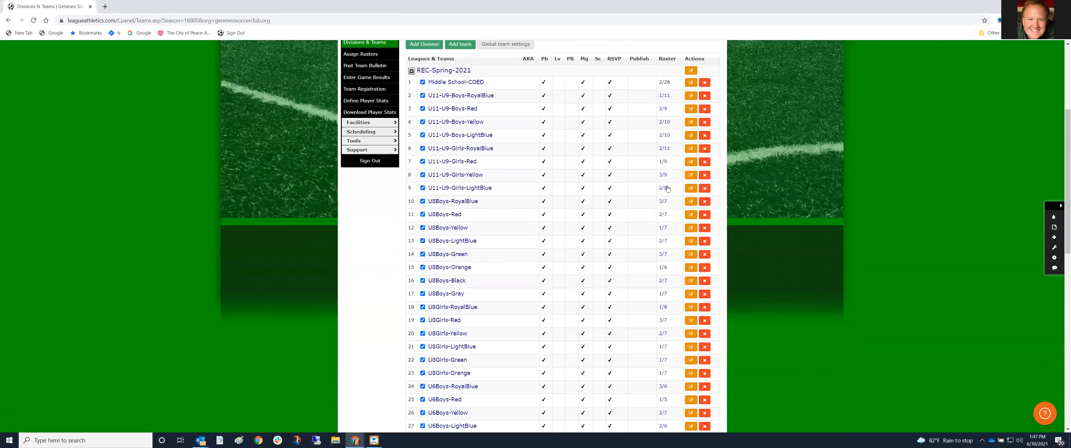
pyautogui.scroll(-2, 667, 189)
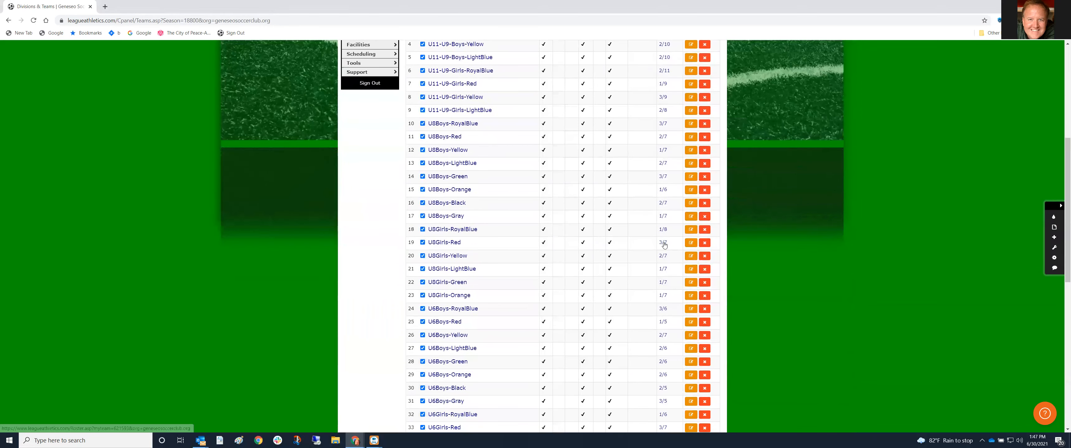
pyautogui.scroll(-7, 665, 249)
pyautogui.scroll(10, 672, 305)
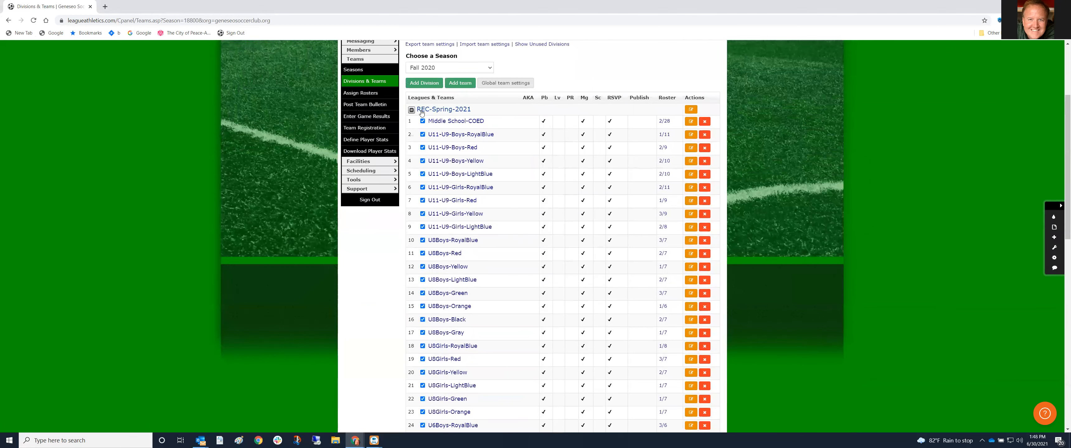
pyautogui.click(422, 113)
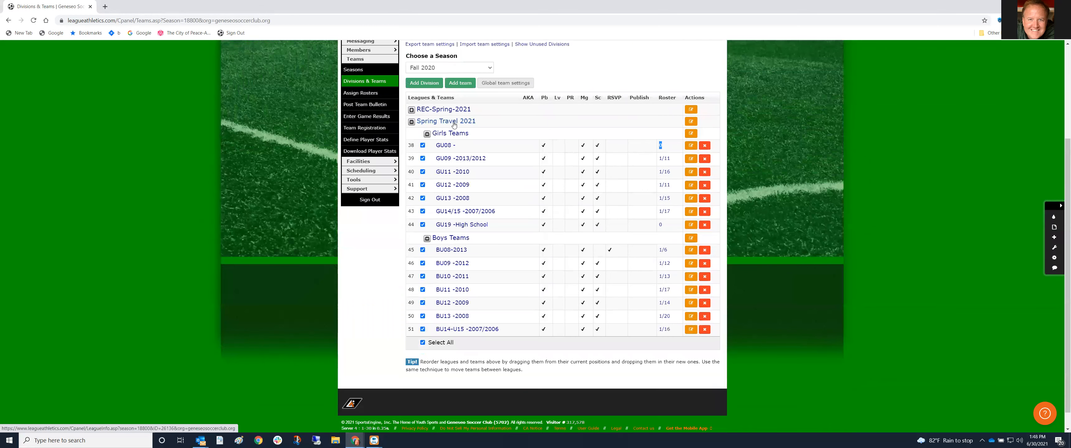
pyautogui.click(412, 122)
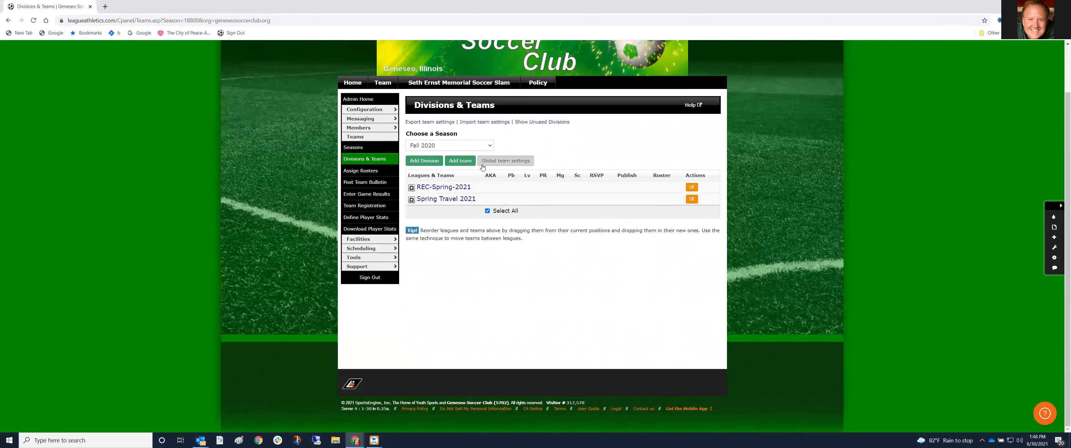
# Switch the Divisions & Teams view to the Fall 2021 season
pyautogui.click(481, 146)
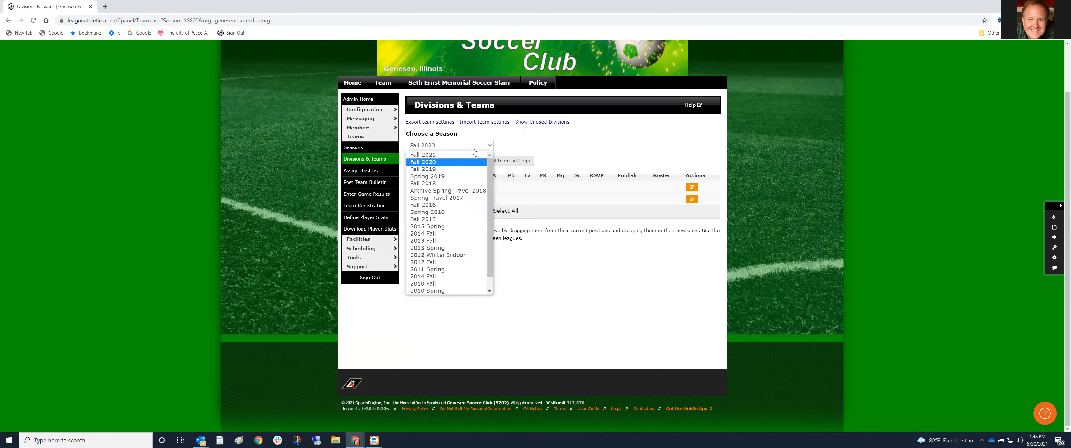
pyautogui.click(464, 154)
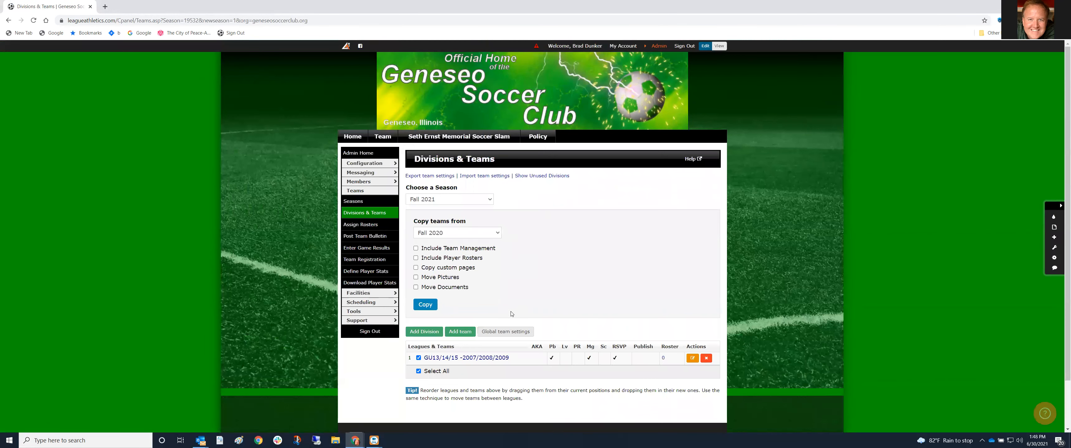
pyautogui.scroll(-1, 512, 314)
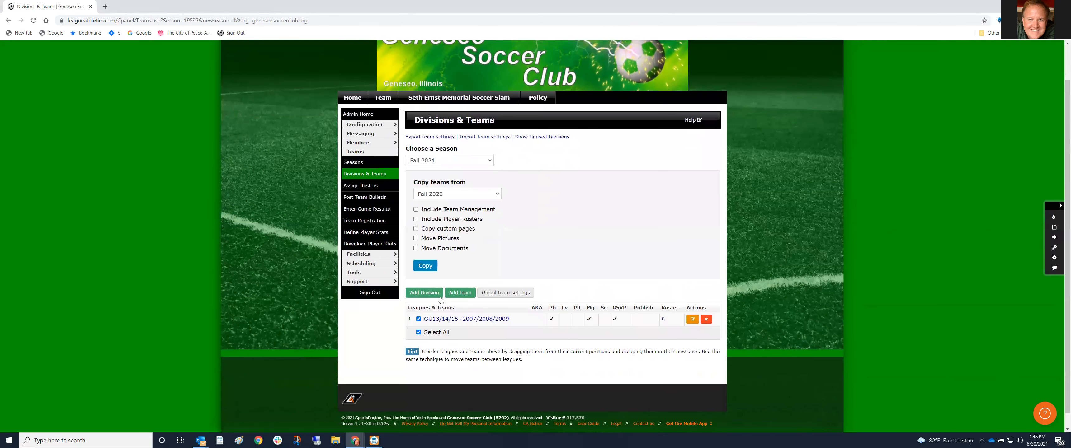
# Add a root-level division named 'Fall Travel 2021' and submit it
pyautogui.click(424, 292)
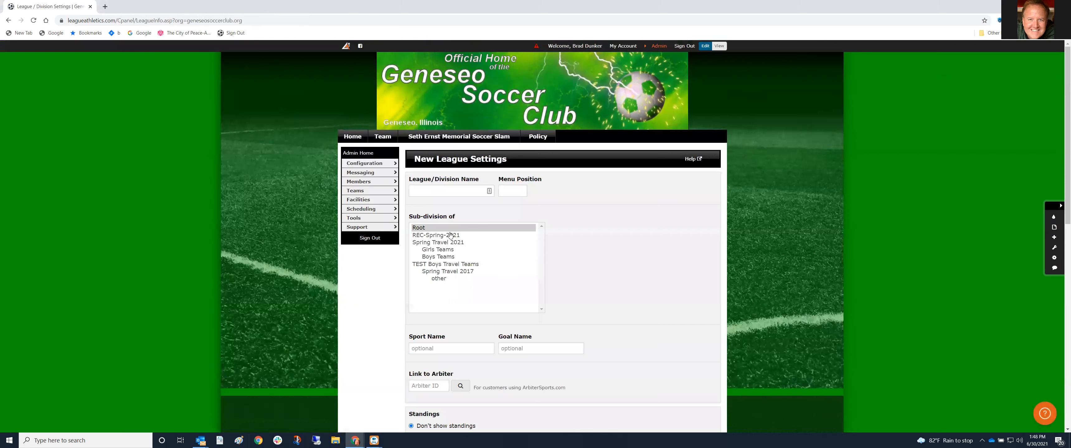
pyautogui.click(446, 192)
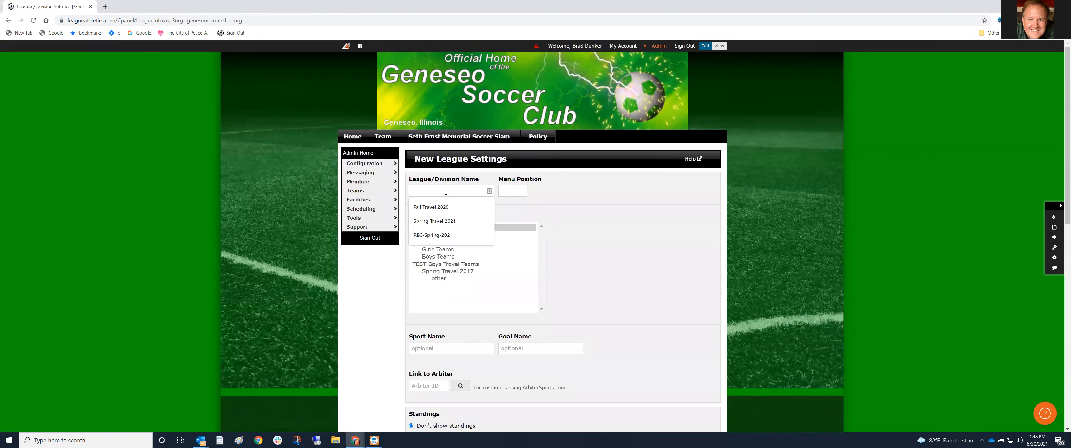
pyautogui.write('Fall')
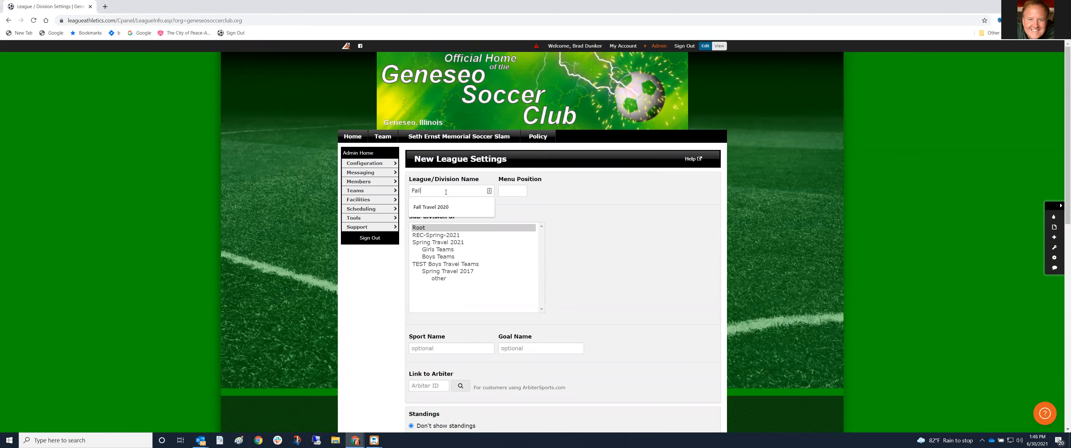
pyautogui.write(' Travel 2021')
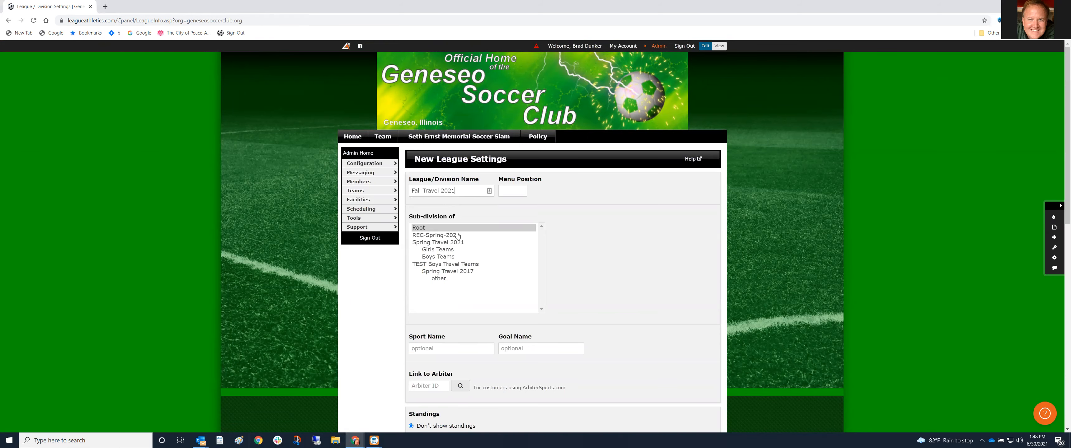
pyautogui.scroll(-3, 511, 341)
pyautogui.scroll(-8, 494, 372)
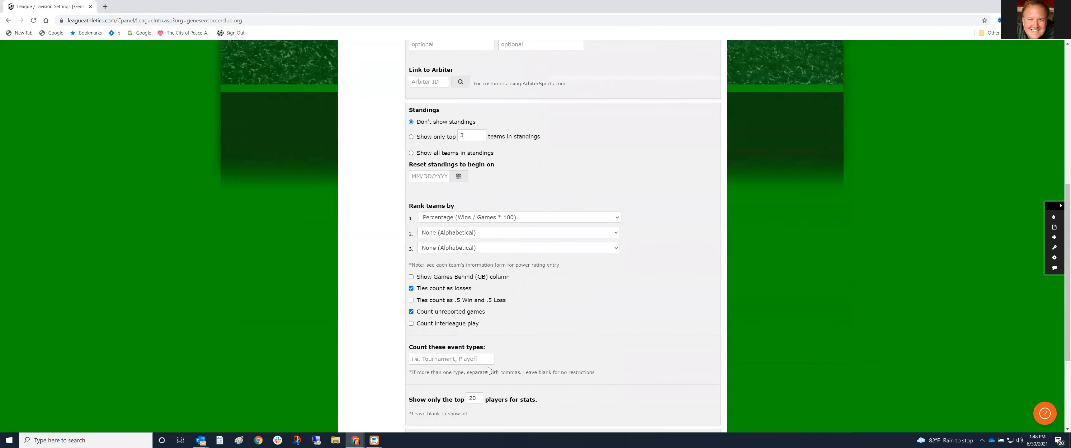
pyautogui.click(420, 415)
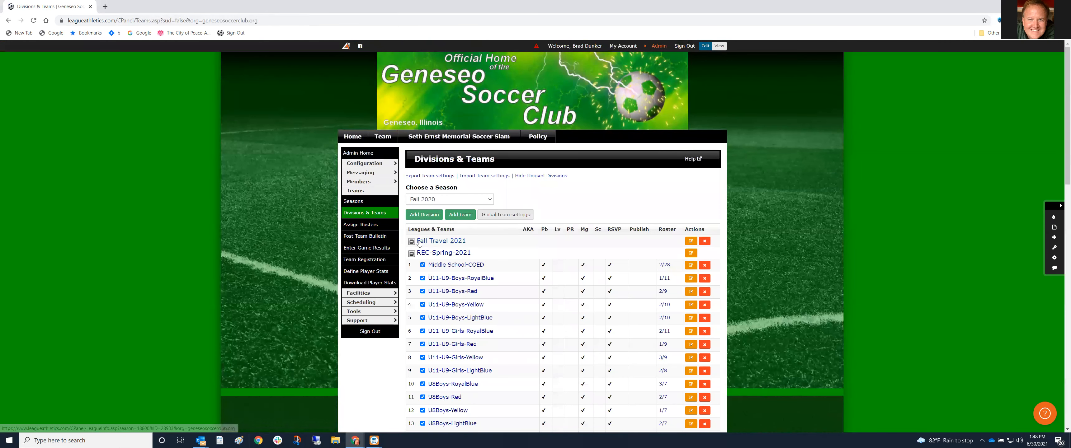
# In the Fall 2021 season, add a new division named 'Fall Rec 2021'
pyautogui.click(492, 201)
pyautogui.click(481, 209)
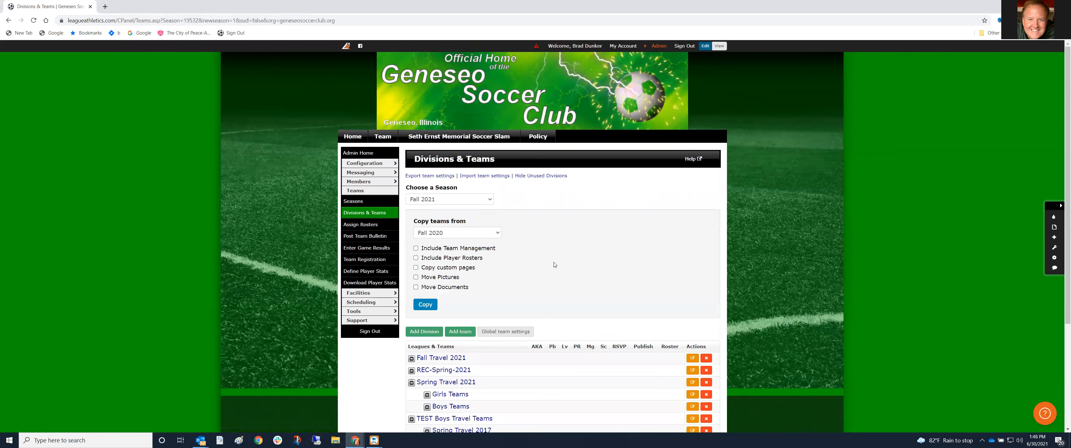
pyautogui.scroll(-2, 457, 283)
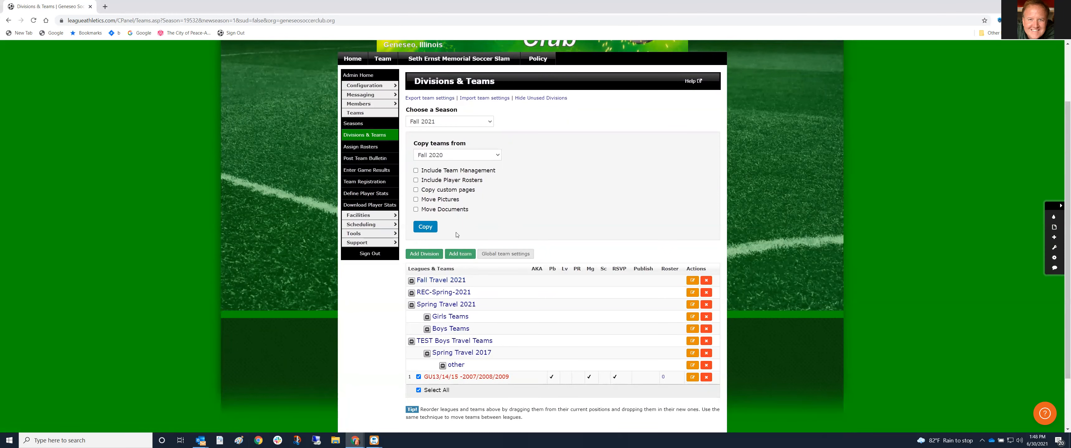
pyautogui.click(429, 254)
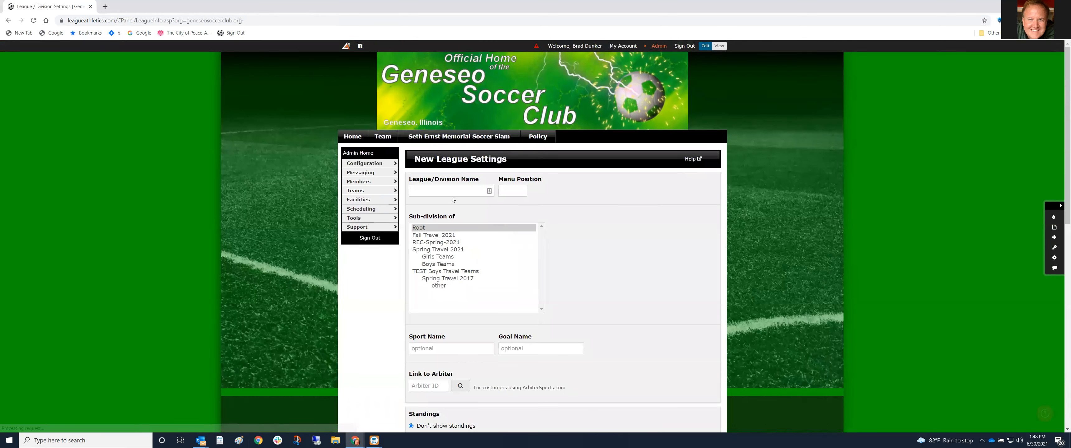
pyautogui.click(450, 191)
pyautogui.write('Fall Rec 2021')
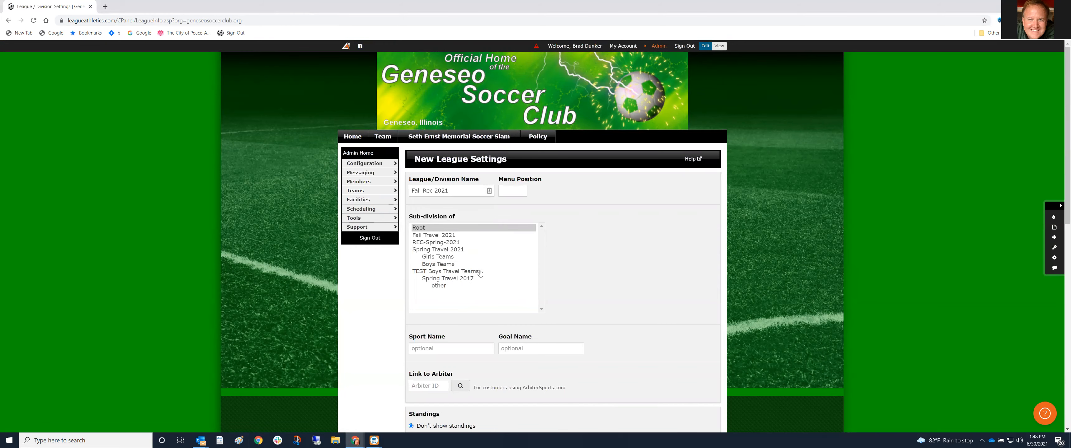
pyautogui.scroll(-10, 481, 284)
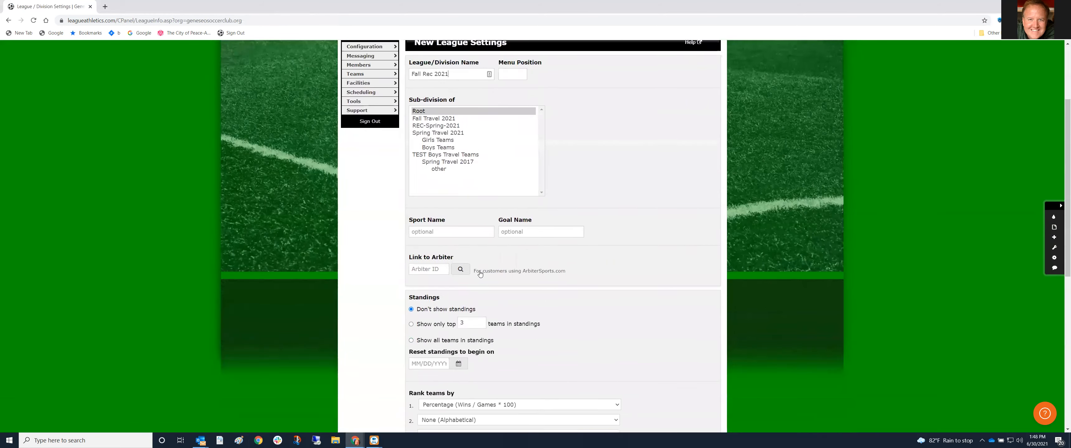
pyautogui.click(419, 417)
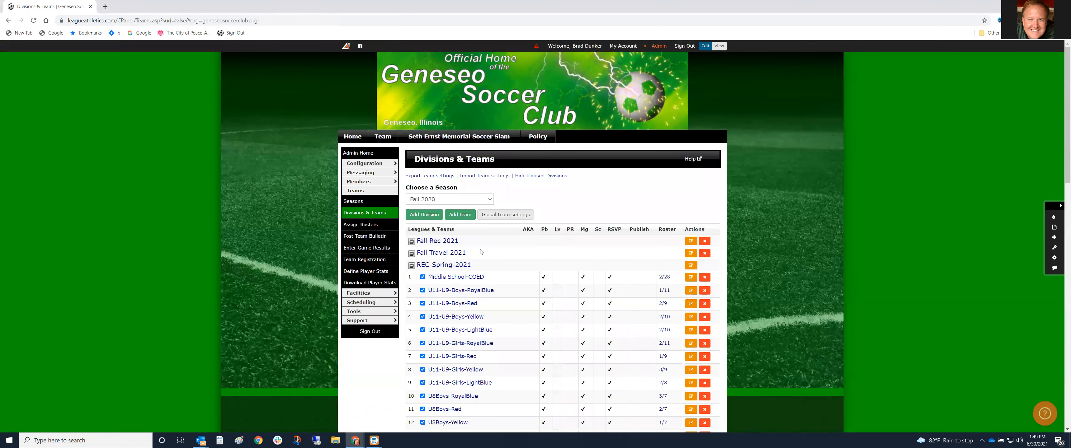
# Reselect Fall 2021 to show its updated divisions list
pyautogui.click(488, 201)
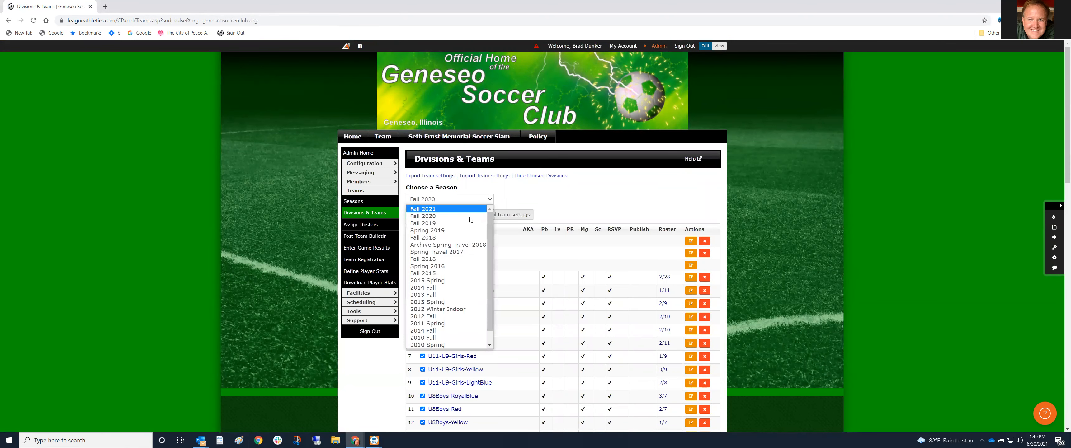
pyautogui.click(465, 210)
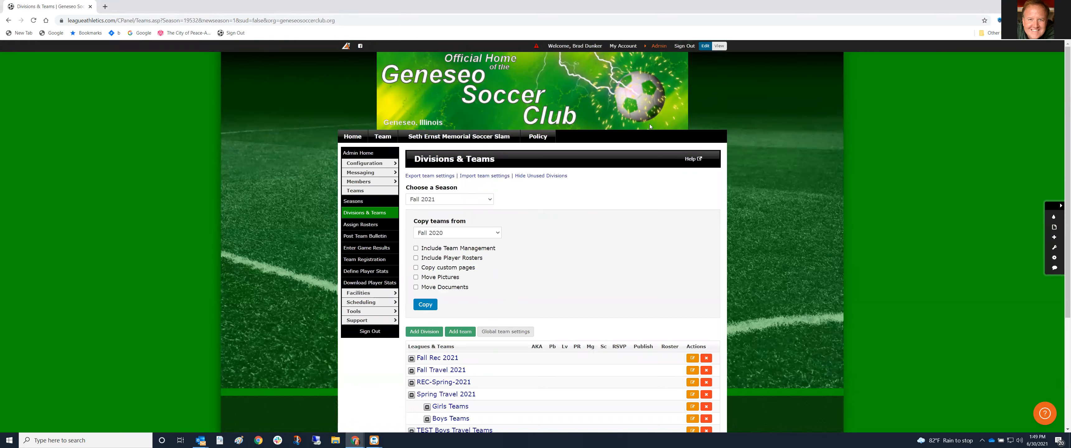
pyautogui.click(661, 46)
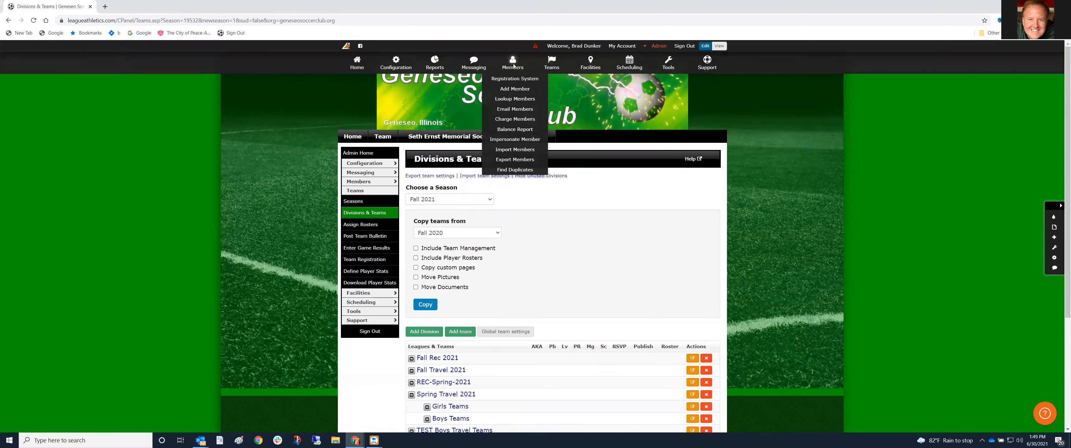
# Change the Fall 2020 season's end date from 07/01/2021 to 06/29/2021 and save
pyautogui.click(554, 78)
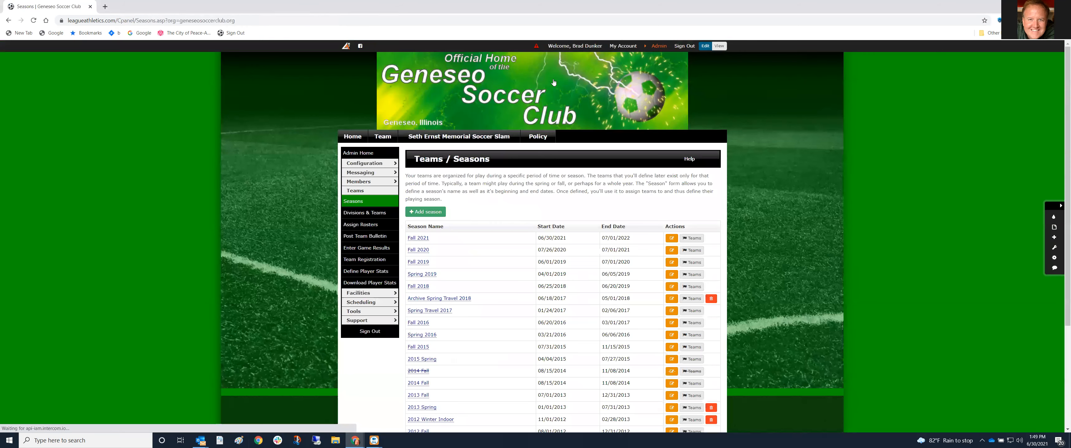
pyautogui.click(419, 249)
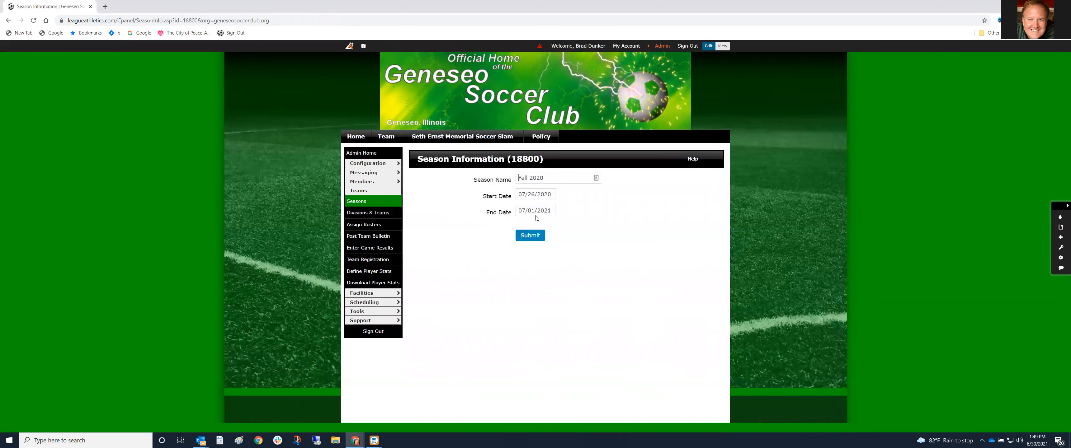
pyautogui.click(528, 210)
pyautogui.press('BackSpace')
pyautogui.write('6')
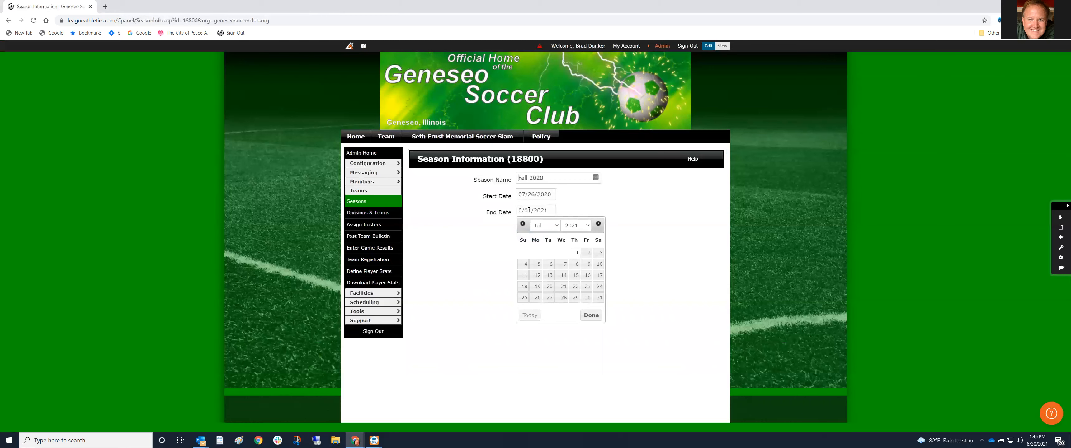
pyautogui.press('BackSpace')
pyautogui.press('BackSpace')
pyautogui.write('29')
pyautogui.click(578, 213)
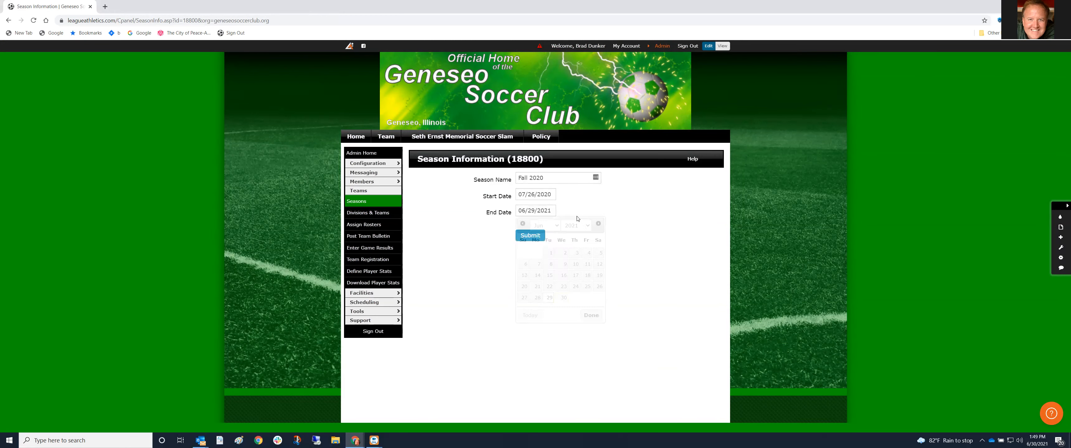
pyautogui.click(524, 240)
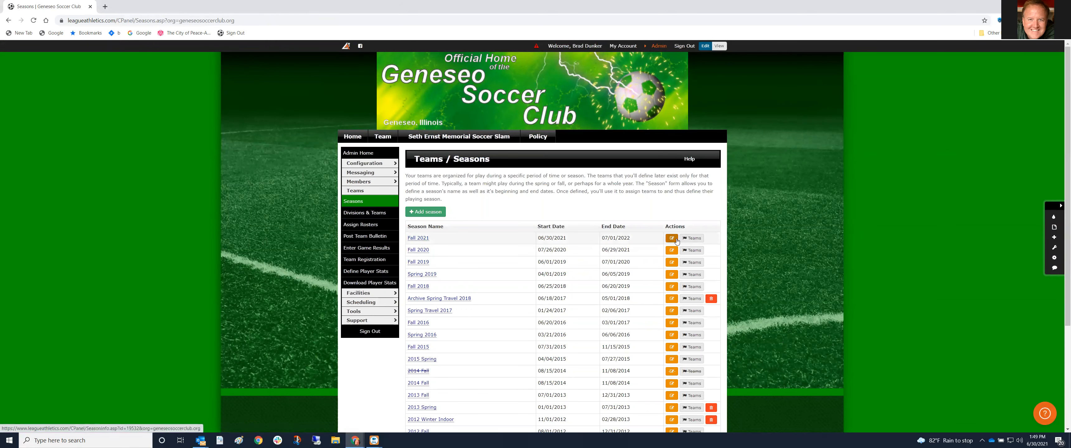
# View Fall 2021's divisions and teams, collapsing Spring Travel 2021 and TEST Boys Travel Teams
pyautogui.click(690, 239)
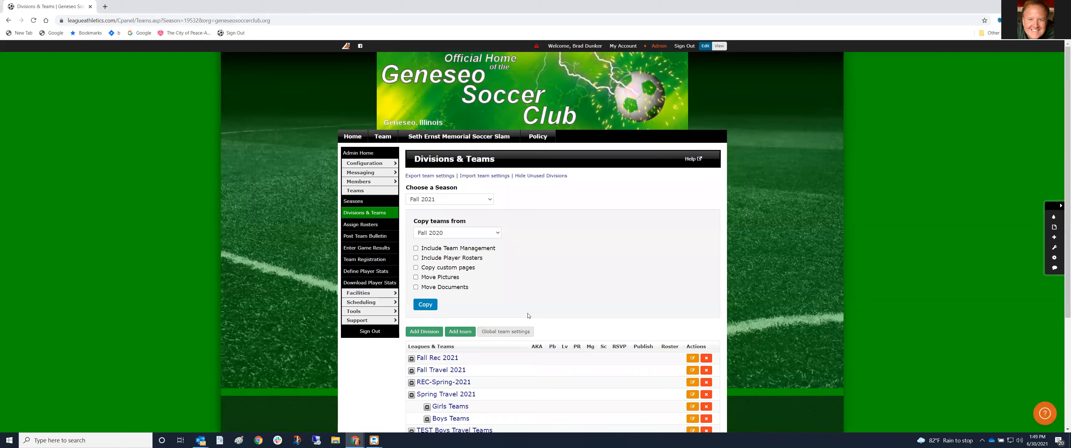
pyautogui.scroll(-3, 531, 333)
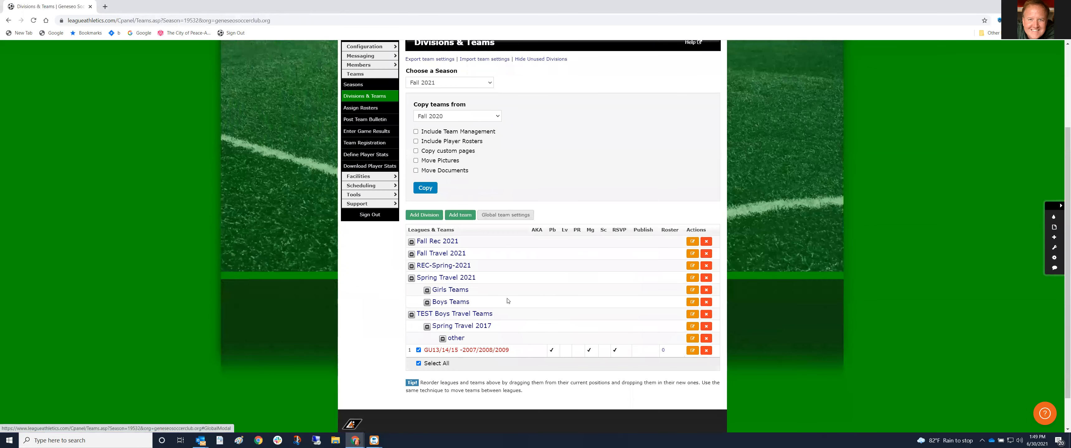
pyautogui.click(411, 278)
pyautogui.click(411, 291)
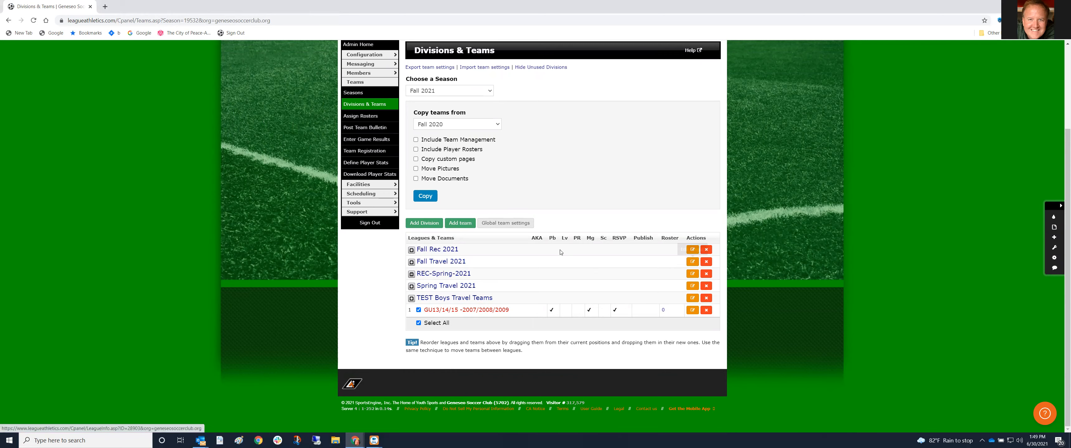
pyautogui.scroll(1, 555, 251)
pyautogui.scroll(3, 556, 251)
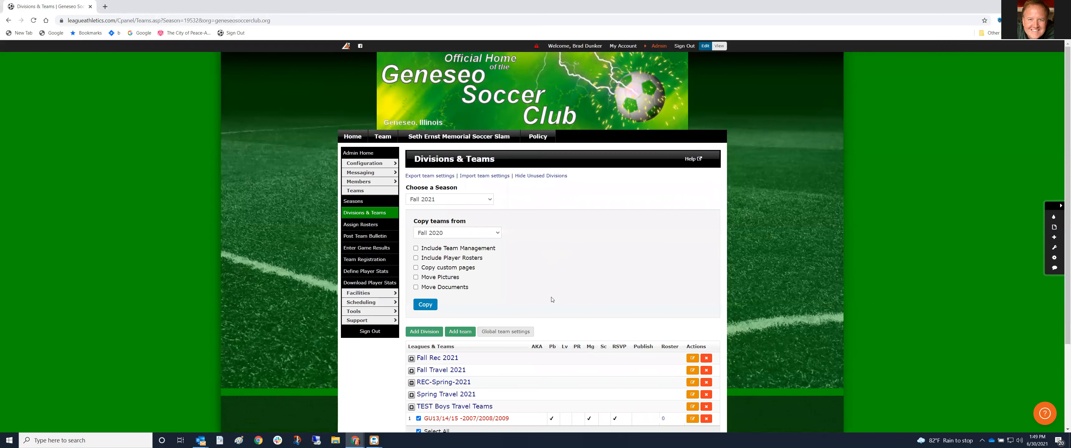
pyautogui.scroll(-4, 548, 288)
pyautogui.scroll(4, 626, 61)
# Reload the Divisions & Teams listing and collapse those two groups again
pyautogui.click(660, 45)
pyautogui.moveTo(551, 65)
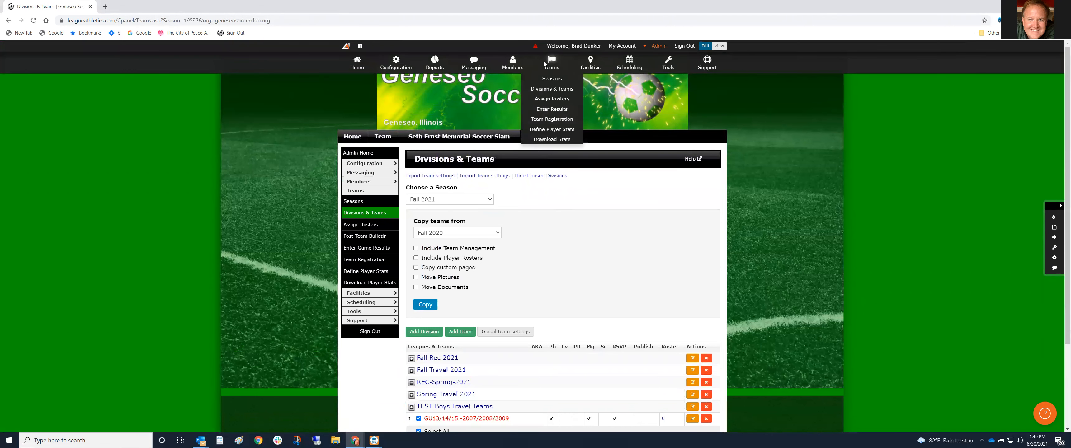
pyautogui.click(551, 90)
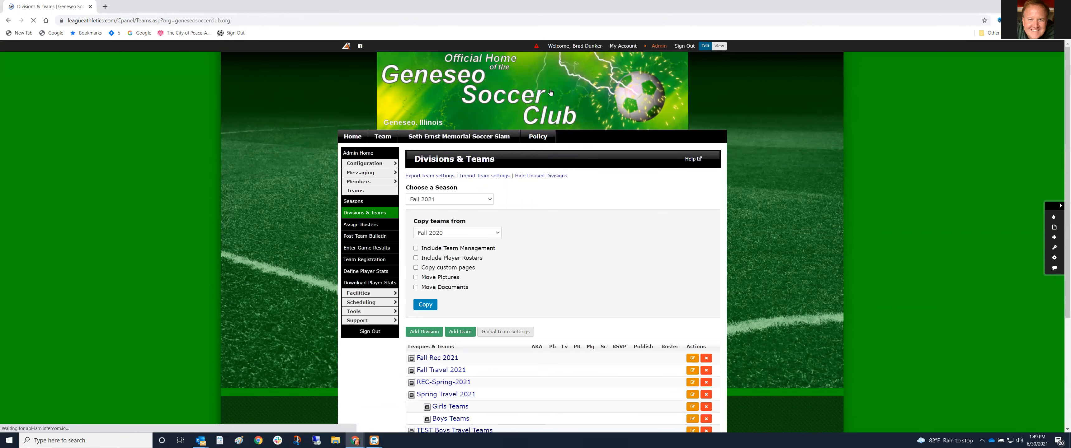
pyautogui.scroll(-2, 534, 297)
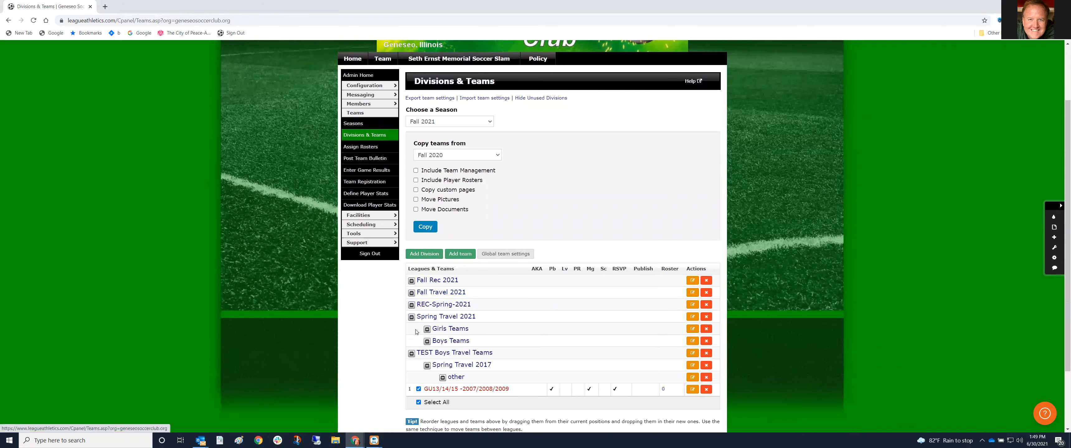
pyautogui.click(412, 318)
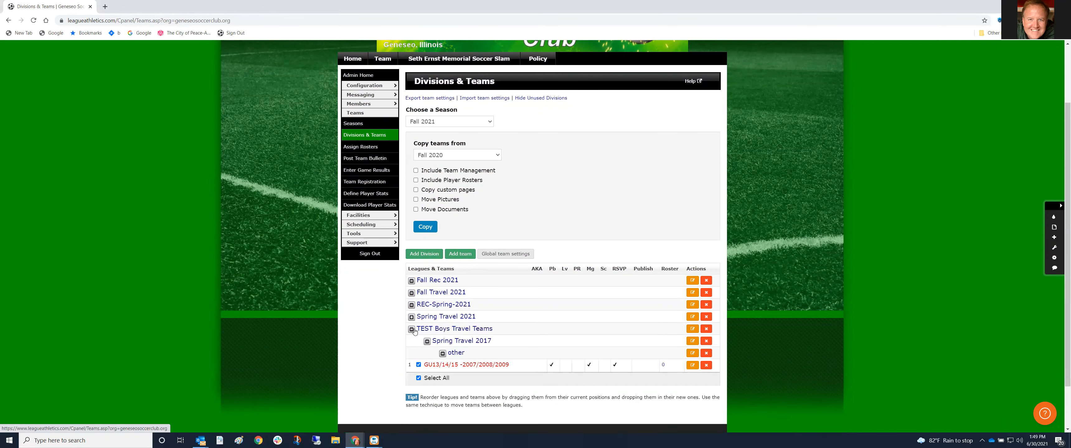
pyautogui.click(412, 331)
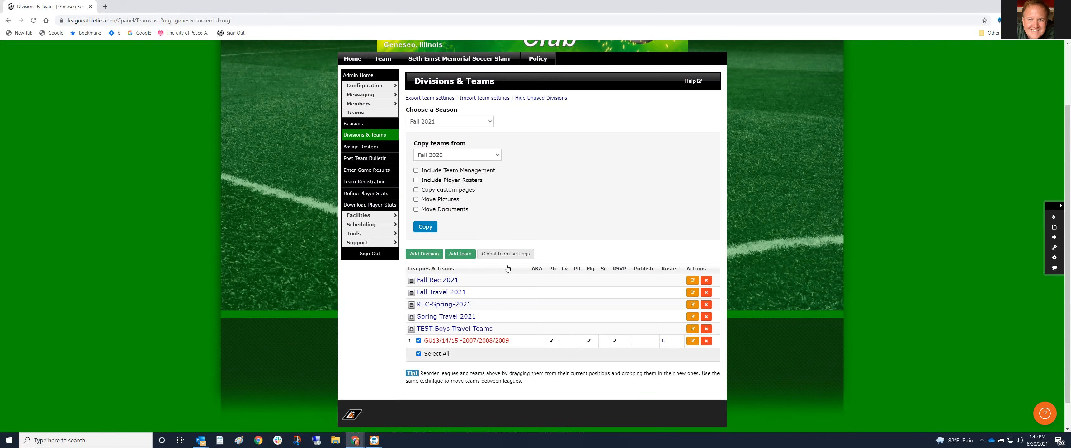
pyautogui.scroll(2, 511, 195)
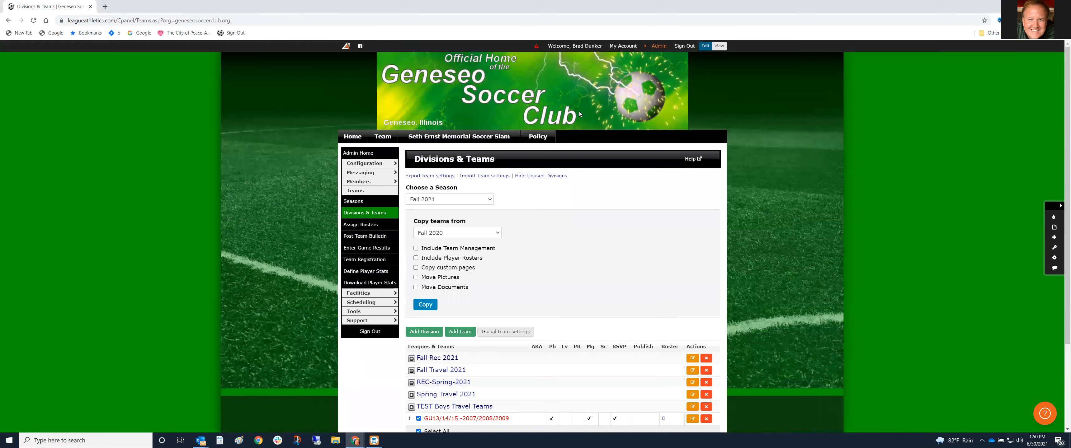
# Go to the Seasons list from the Teams admin menu
pyautogui.click(650, 50)
pyautogui.moveTo(552, 64)
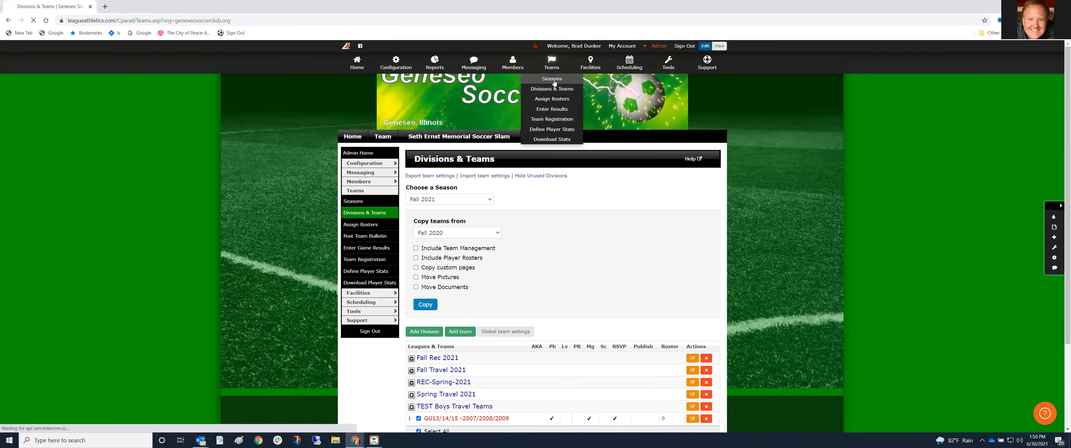
pyautogui.click(554, 81)
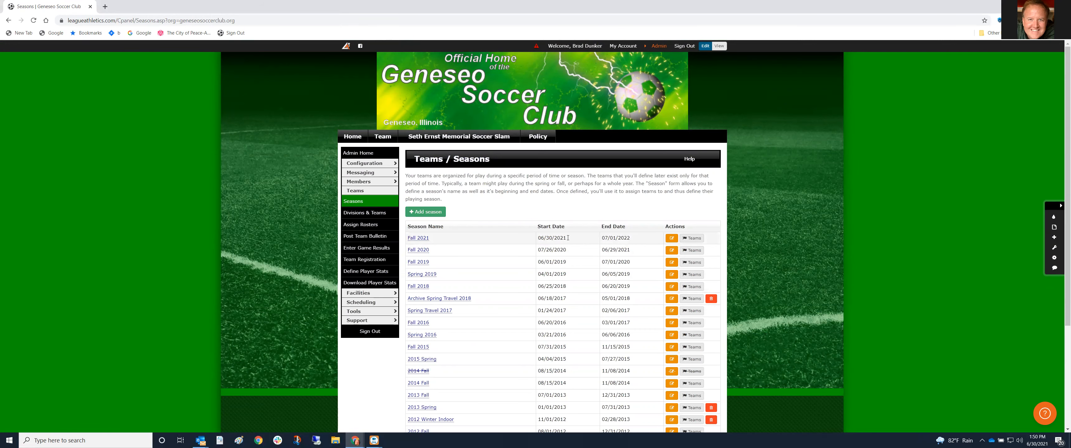
# Set the Fall 2021 start date to 06/29/2021, save, and open its teams
pyautogui.click(672, 238)
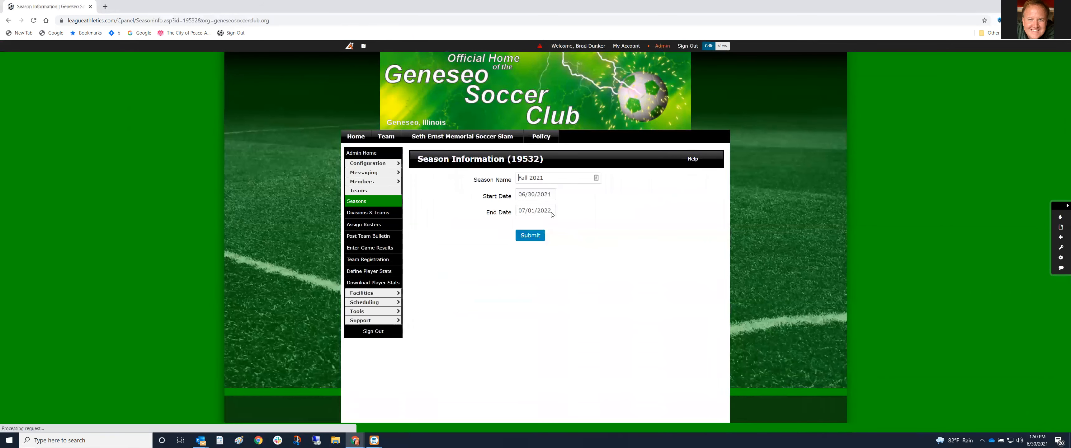
pyautogui.click(534, 194)
pyautogui.press('BackSpace')
pyautogui.press('BackSpace')
pyautogui.write('29')
pyautogui.click(700, 215)
pyautogui.click(531, 235)
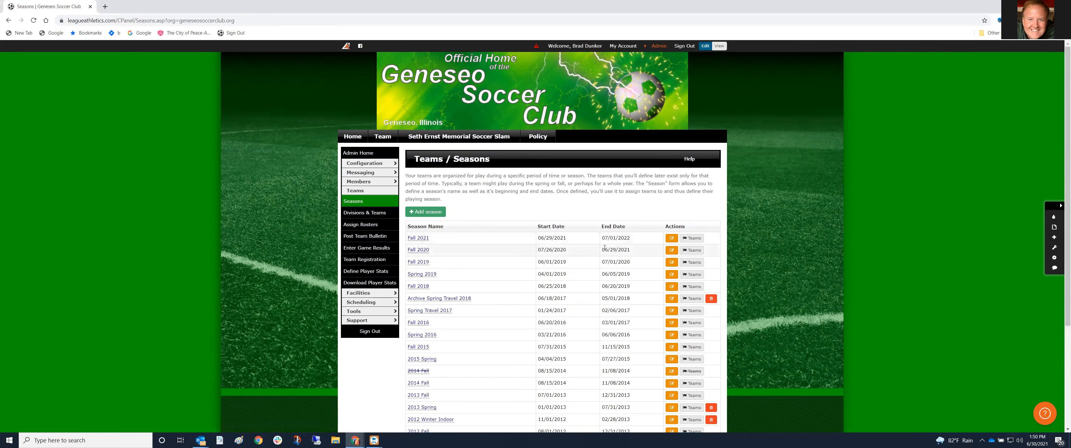
pyautogui.click(691, 239)
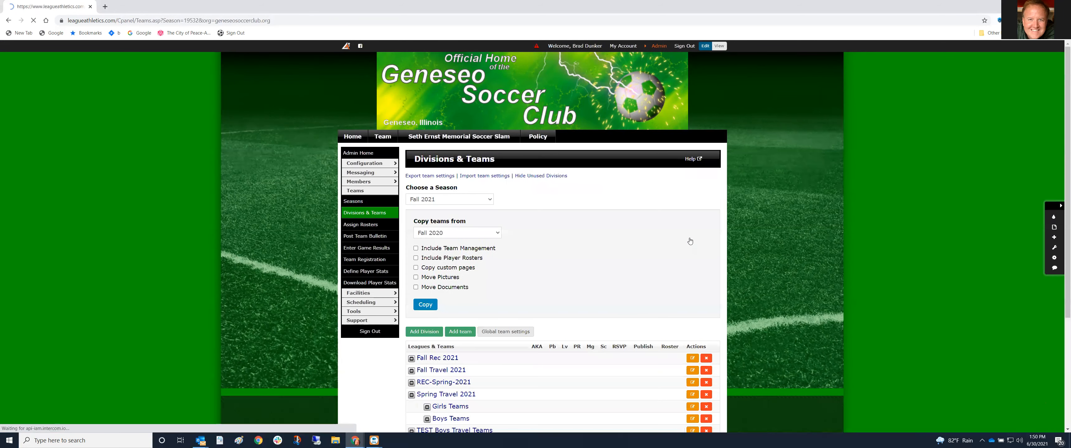
# Open the edit form for the GU13/14/15 -2007/2008/2009 team row
pyautogui.scroll(-3, 570, 349)
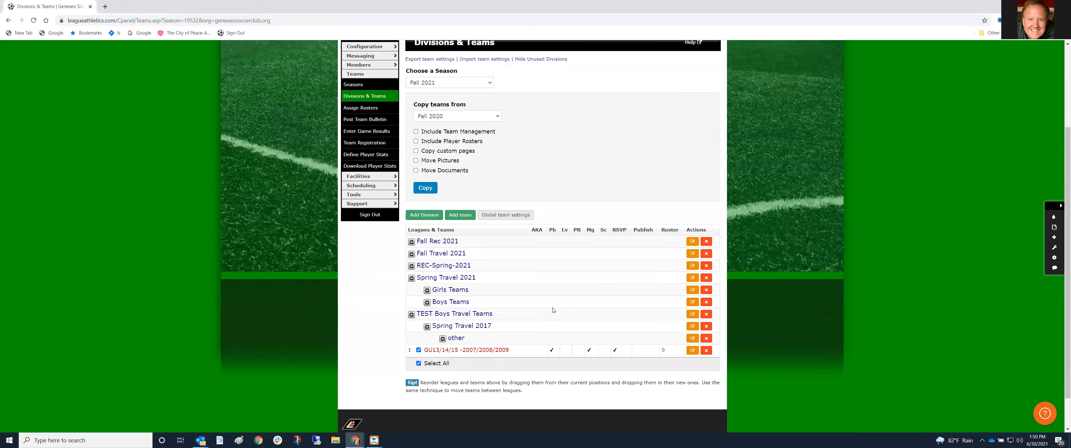
pyautogui.scroll(1, 536, 319)
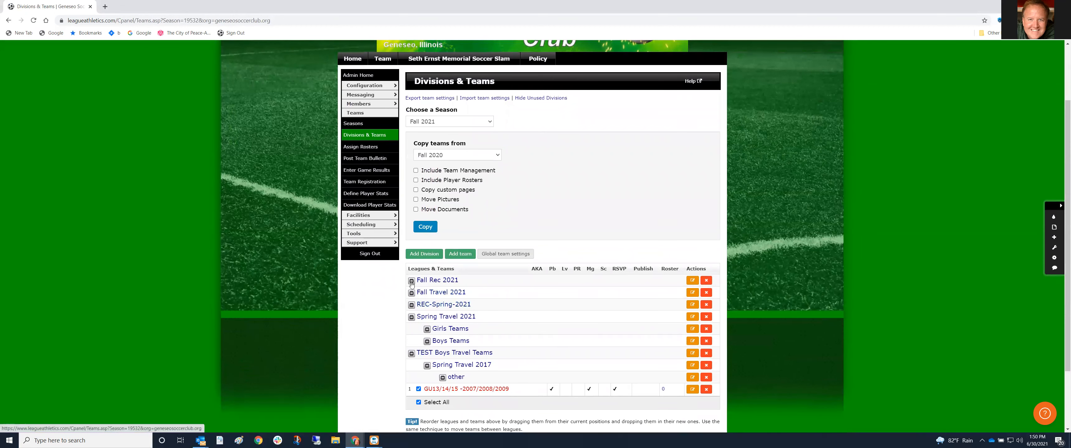
pyautogui.scroll(1, 525, 216)
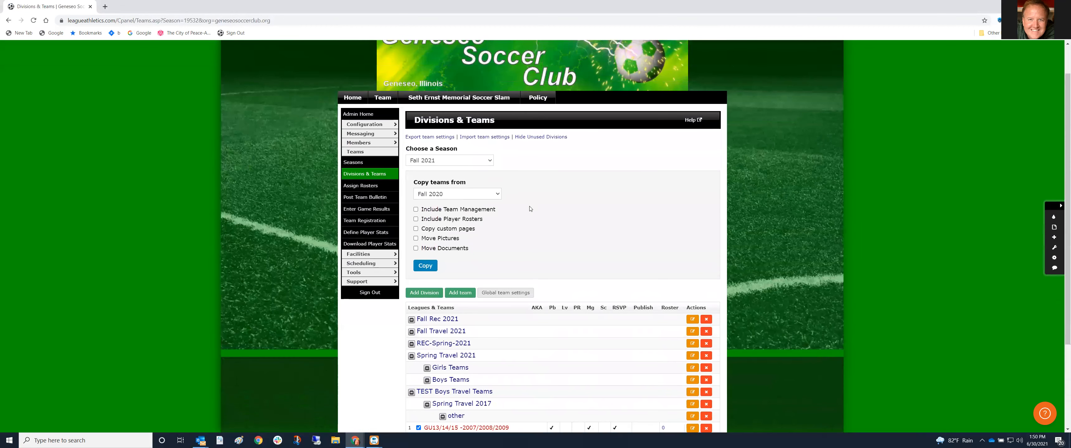
pyautogui.scroll(-3, 530, 250)
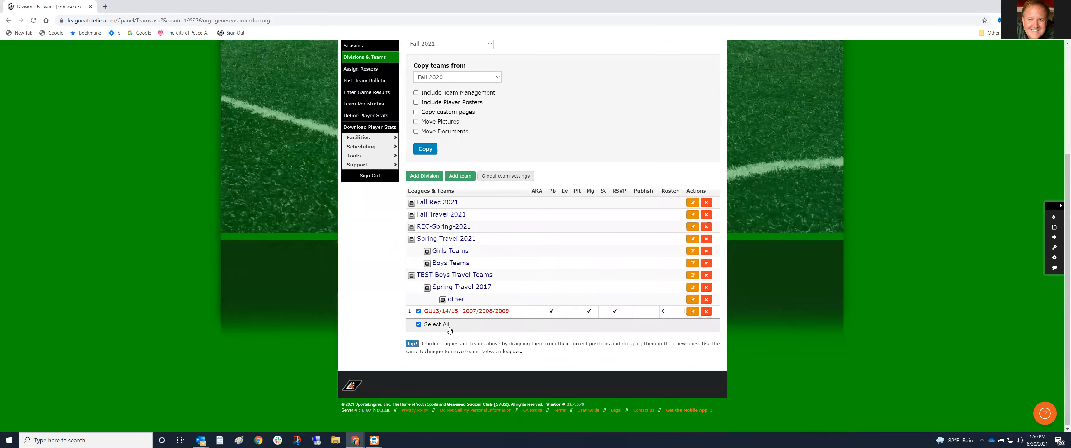
pyautogui.click(692, 313)
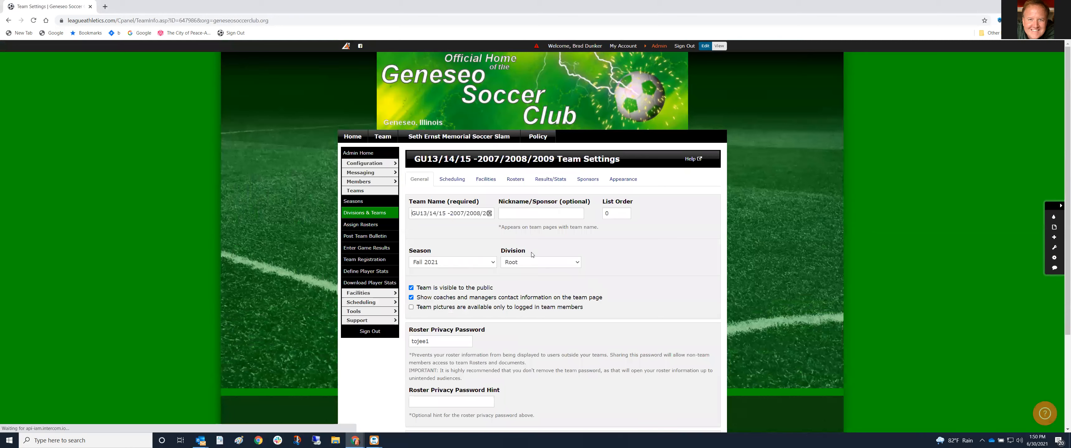
# Put GU13/14/15 -2007/2008/2009 in Fall Travel 2021, save, and collapse Spring Travel 2021
pyautogui.click(577, 263)
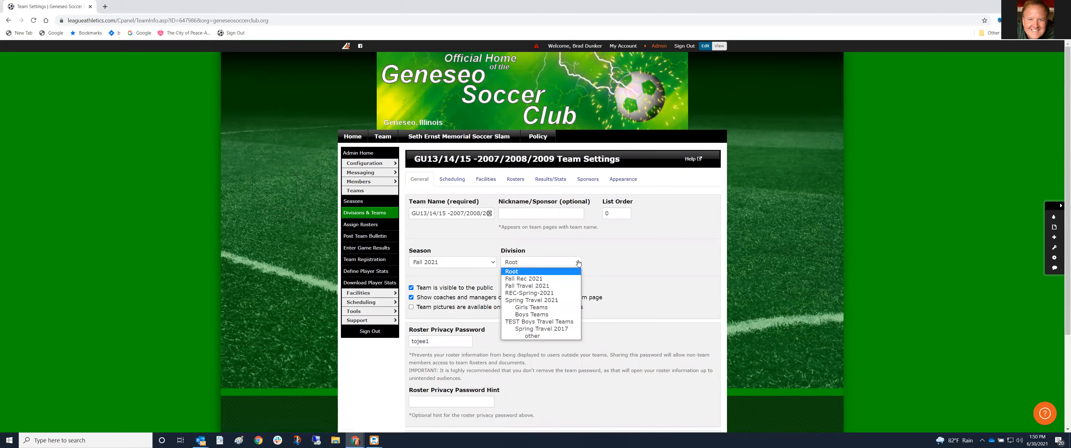
pyautogui.click(549, 286)
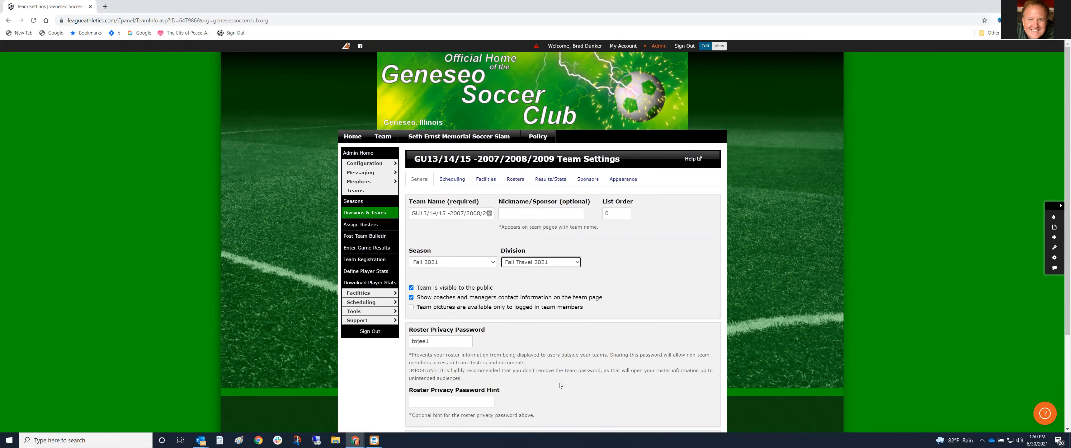
pyautogui.scroll(-3, 559, 384)
pyautogui.click(421, 352)
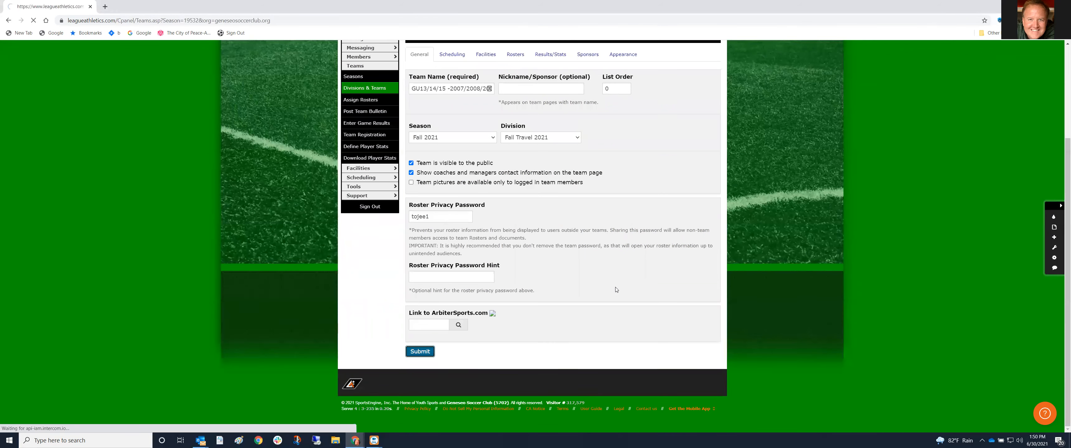
pyautogui.scroll(-3, 434, 270)
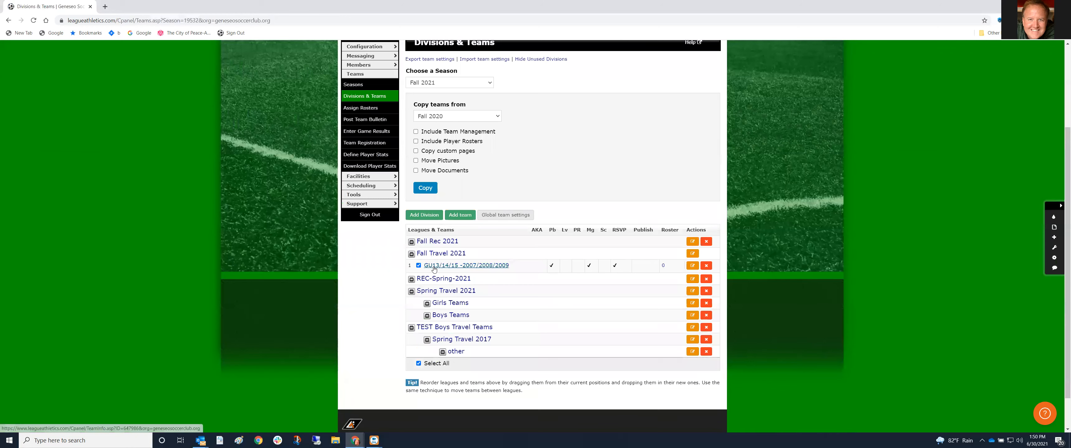
pyautogui.click(412, 293)
# Collapse TEST Boys Travel Teams and start a new team named 'GU12 -2010'
pyautogui.click(411, 305)
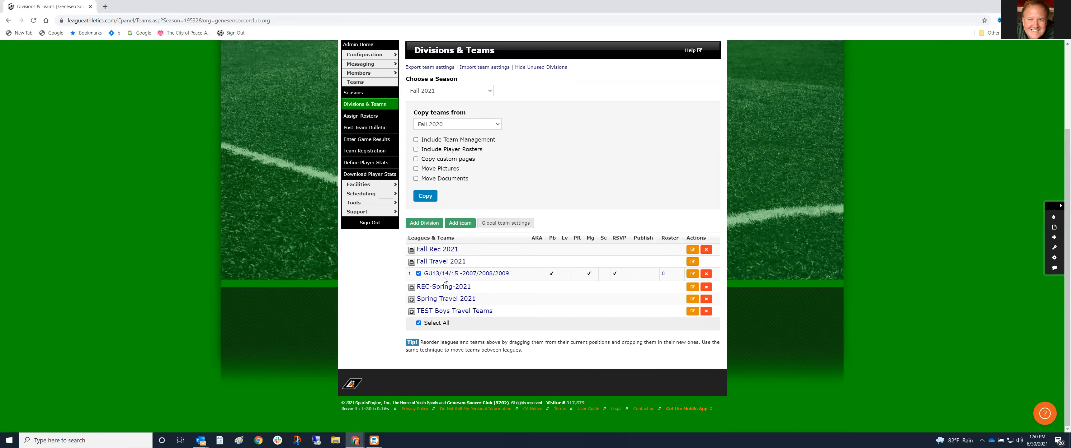
pyautogui.click(462, 225)
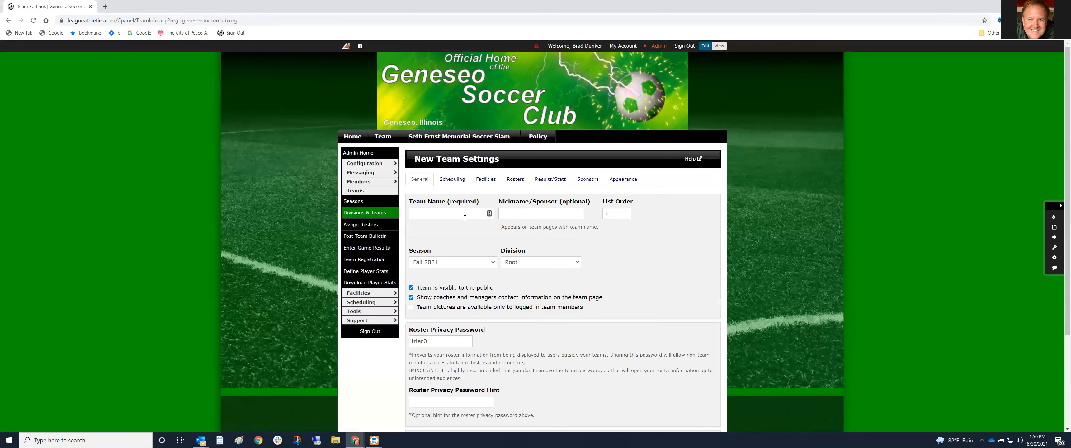
pyautogui.click(453, 213)
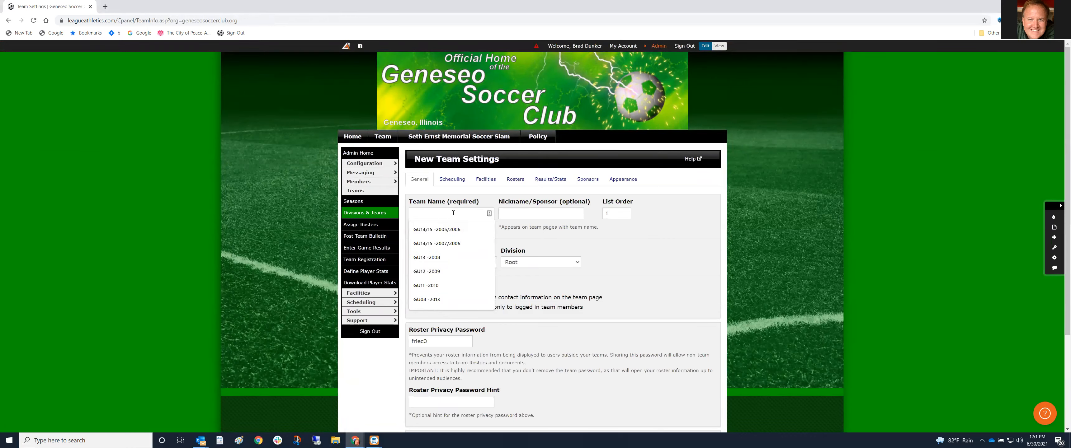
pyautogui.press('Down')
pyautogui.press('Down')
pyautogui.press('Down')
pyautogui.press('Down')
pyautogui.press('Return')
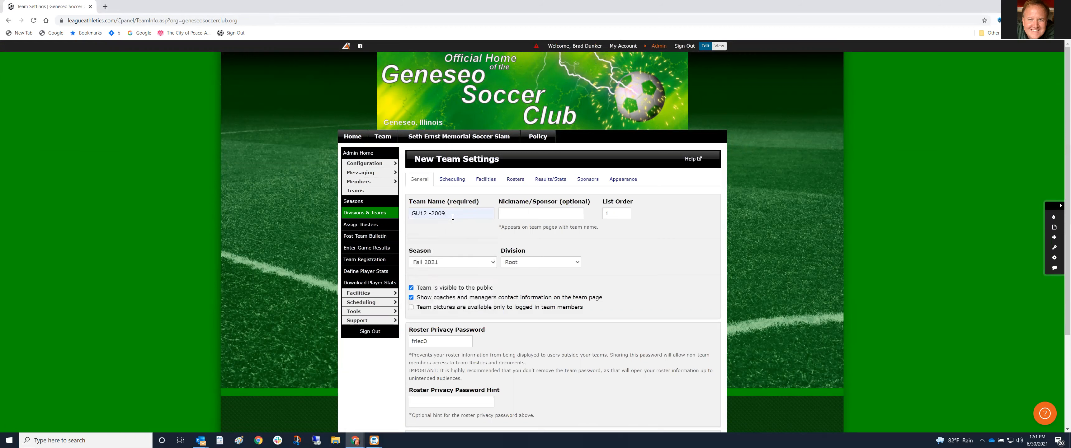
pyautogui.press('BackSpace')
pyautogui.press('BackSpace')
pyautogui.write('10')
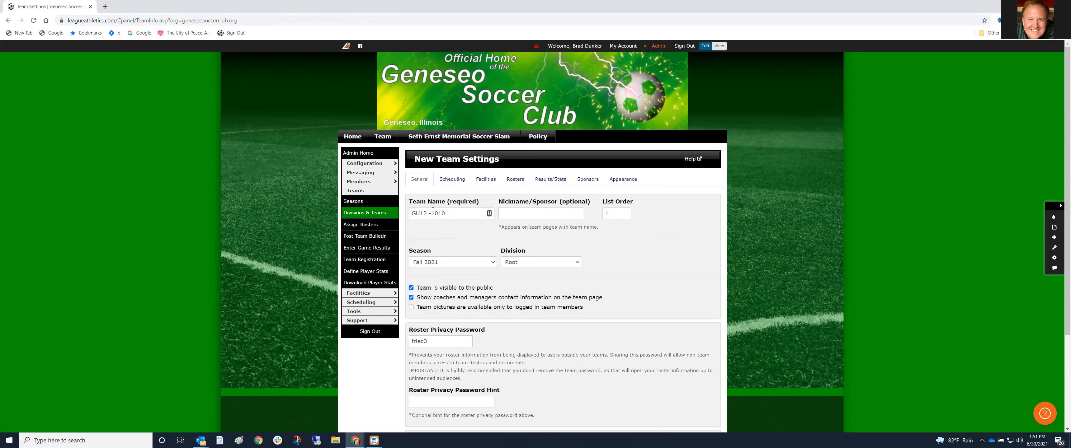
# Assign GU12 -2010 to Fall Travel 2021, save, and return to Divisions & Teams
pyautogui.click(518, 264)
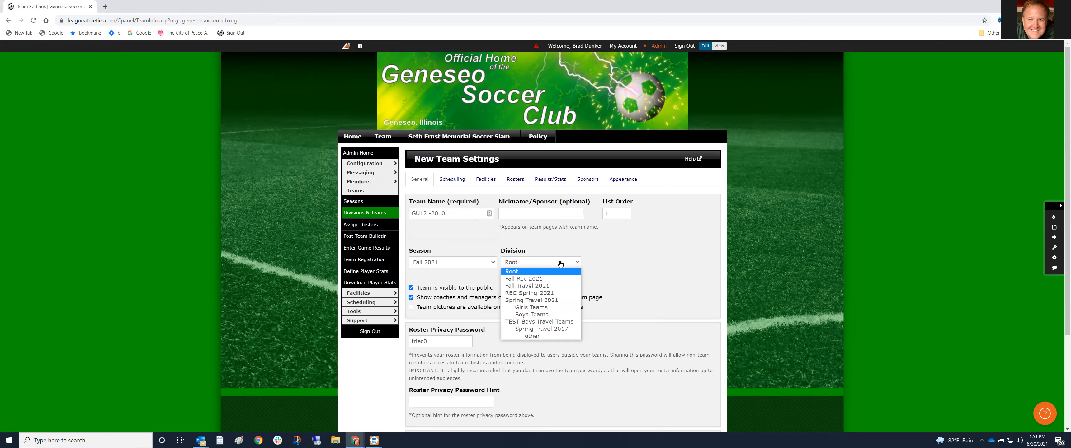
pyautogui.click(545, 287)
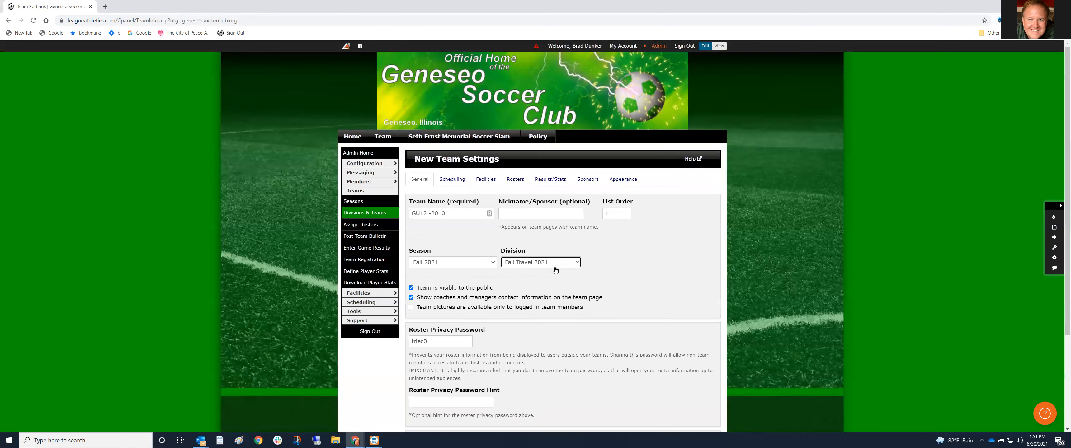
pyautogui.scroll(-2, 549, 304)
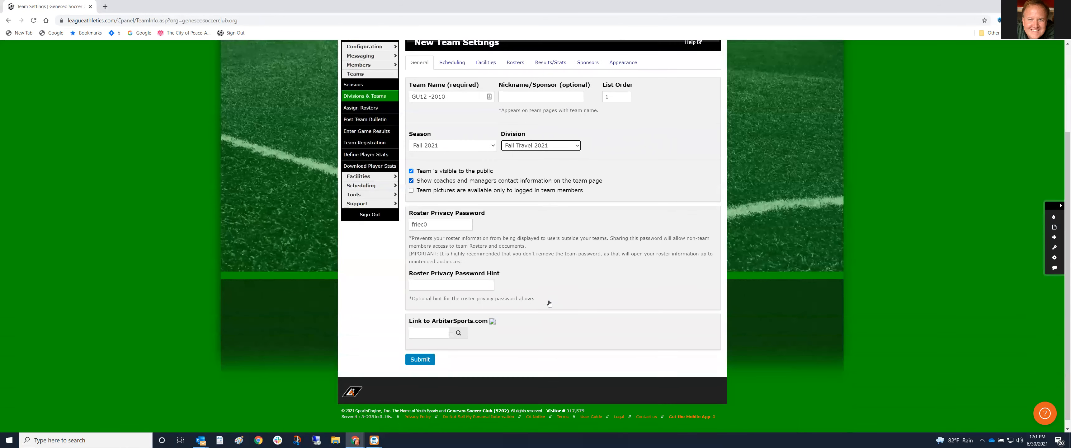
pyautogui.scroll(-1, 539, 319)
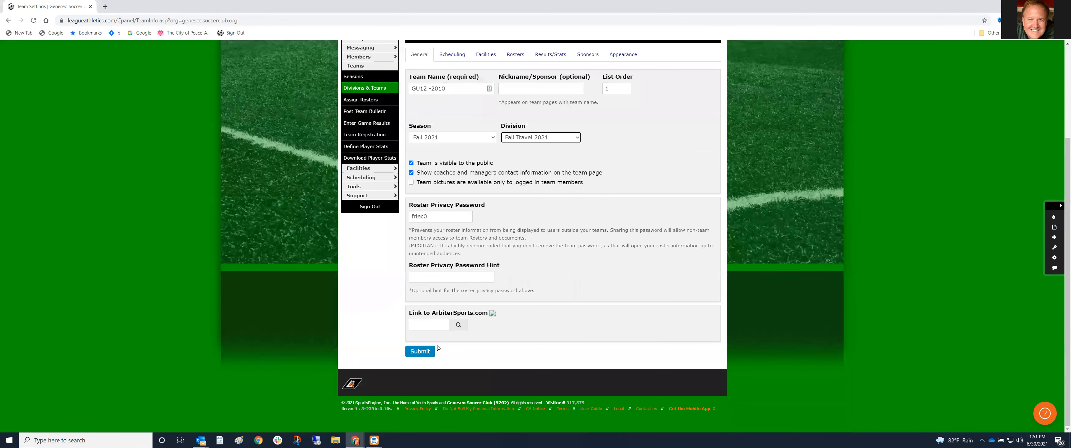
pyautogui.click(420, 352)
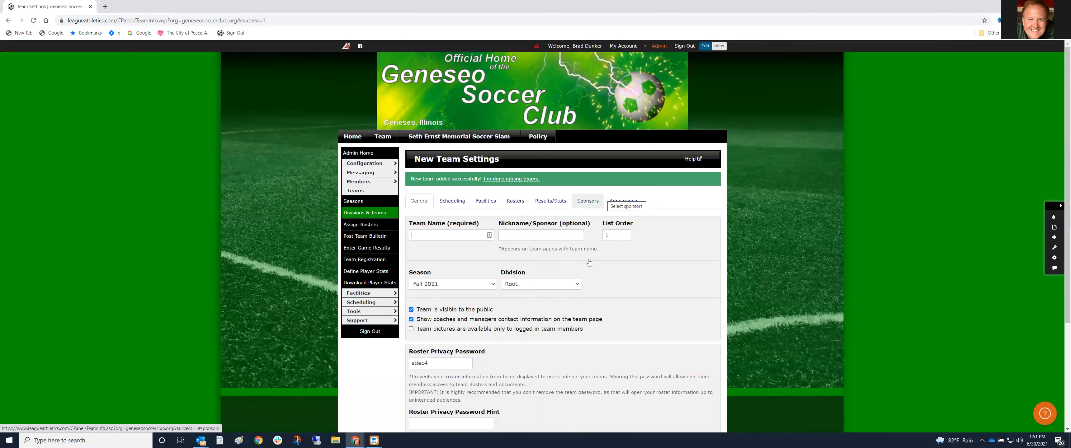
pyautogui.scroll(-3, 587, 281)
pyautogui.scroll(3, 587, 281)
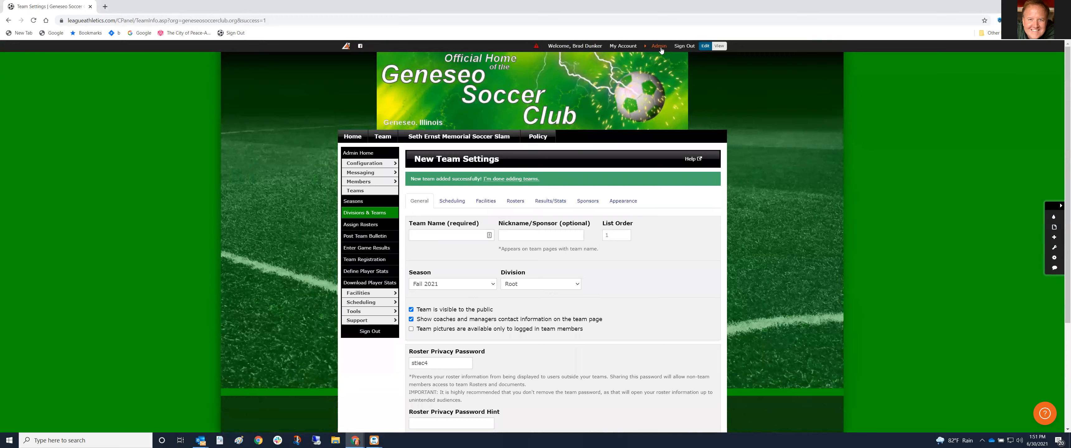
pyautogui.moveTo(552, 63)
pyautogui.click(557, 89)
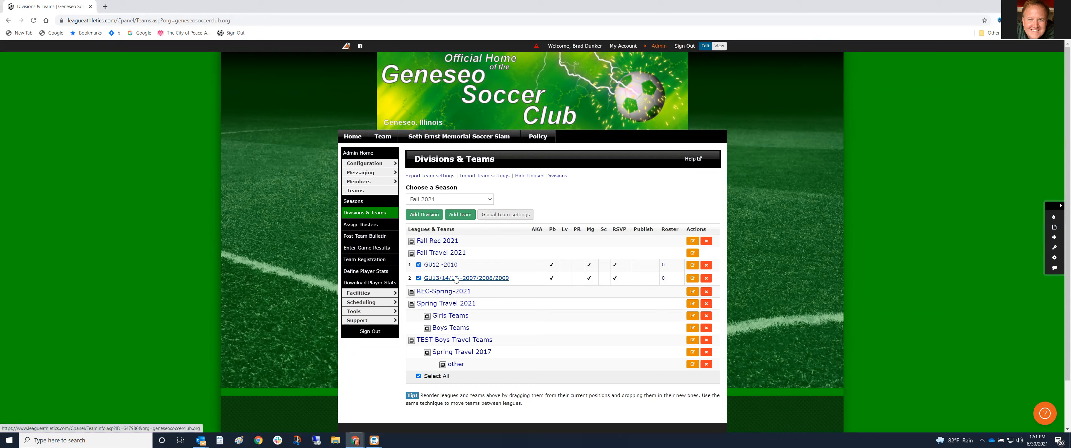
# Create team GU10 -2012 from a past team name, assigned to Fall Travel 2021
pyautogui.click(451, 213)
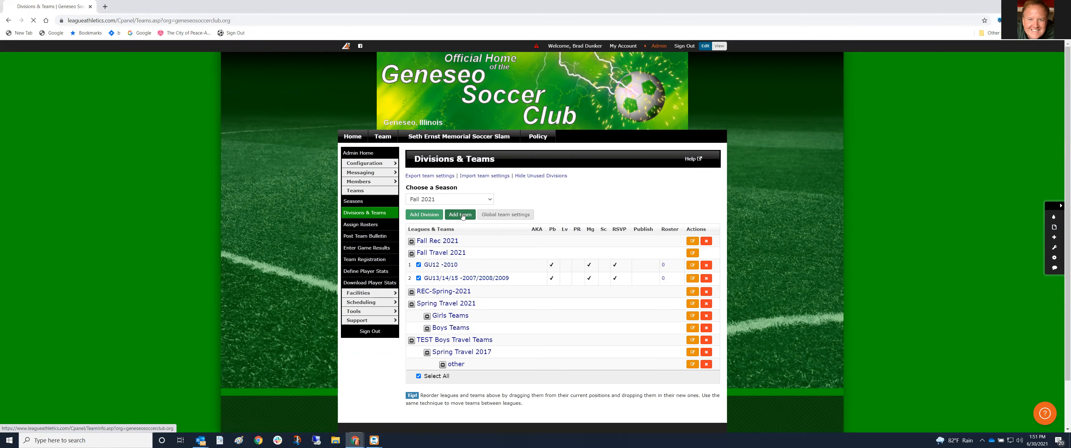
pyautogui.click(451, 212)
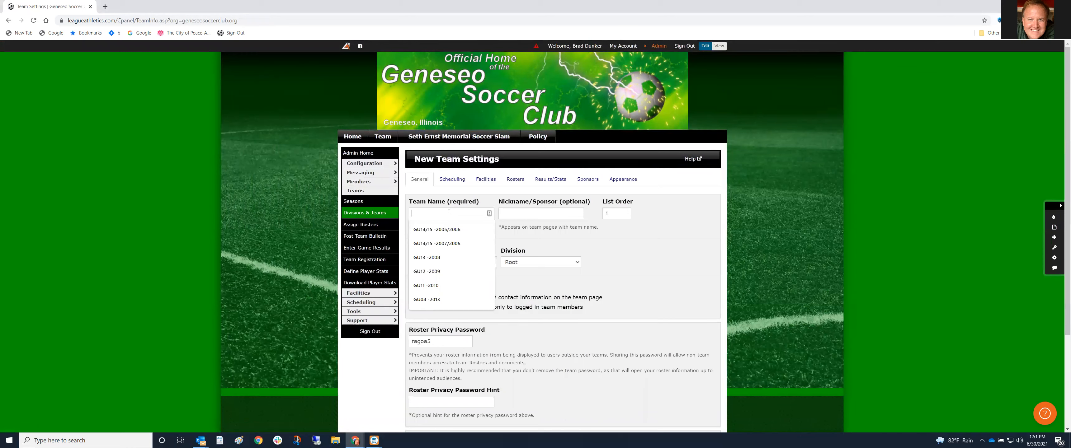
pyautogui.click(432, 287)
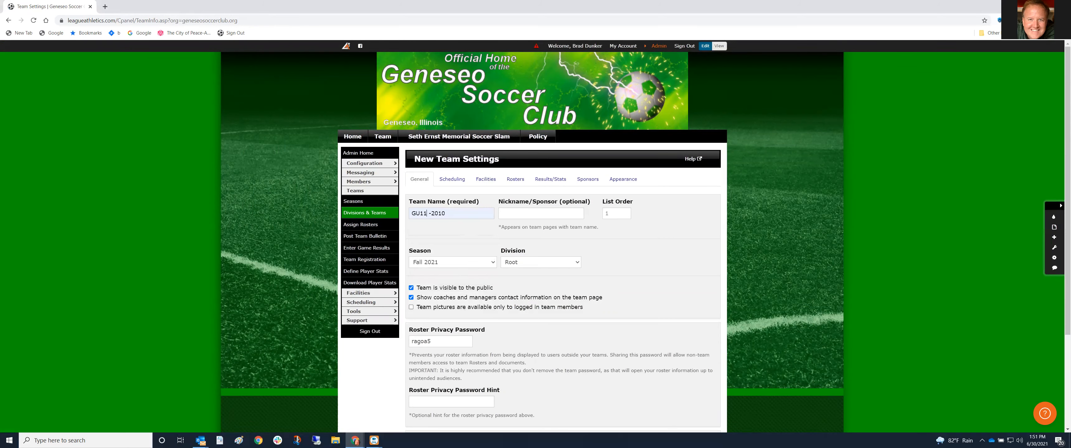
pyautogui.press('BackSpace')
pyautogui.write('0')
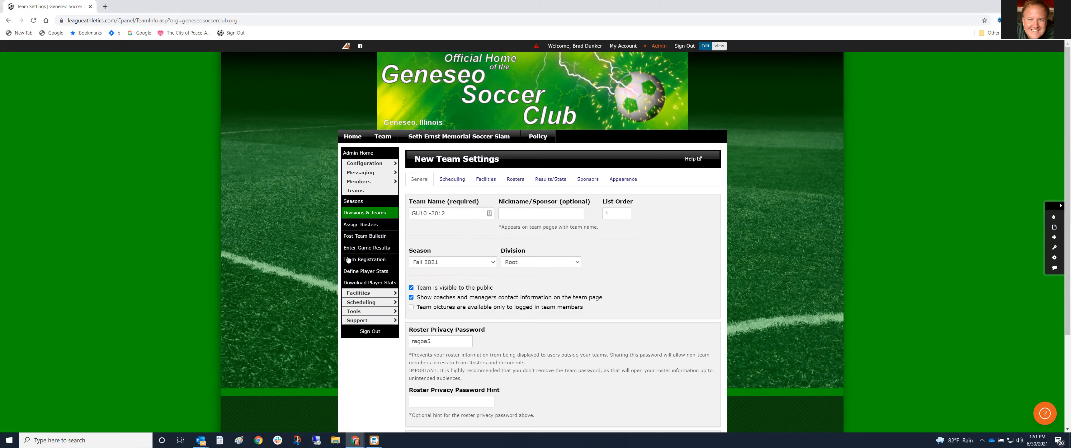
pyautogui.click(525, 265)
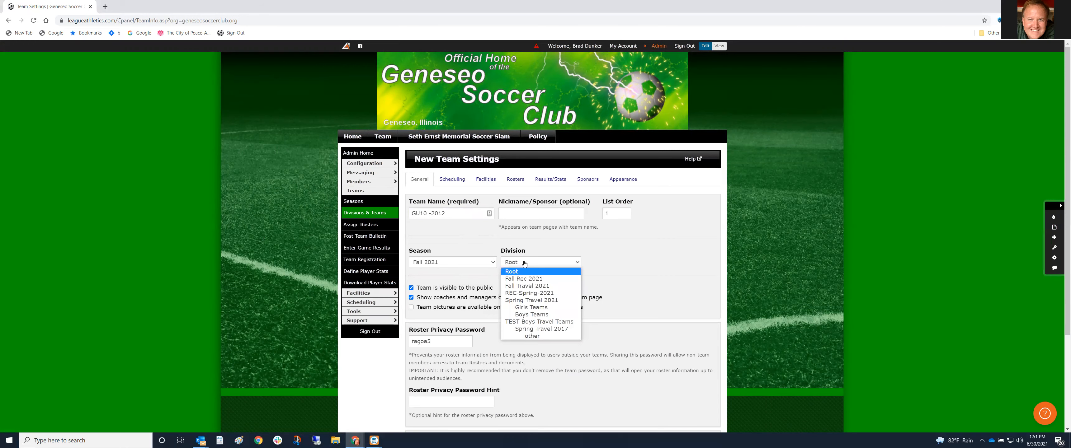
pyautogui.click(531, 287)
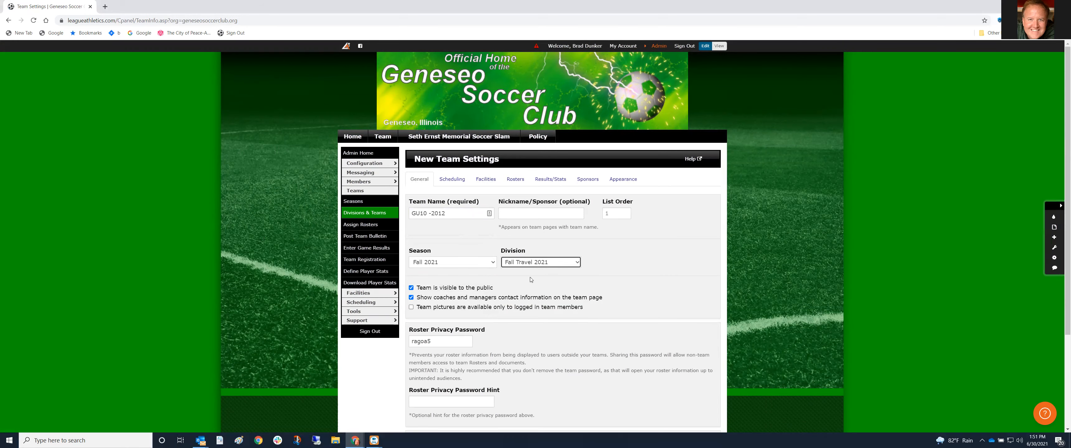
pyautogui.scroll(-2, 530, 282)
pyautogui.scroll(-1, 479, 316)
pyautogui.click(421, 351)
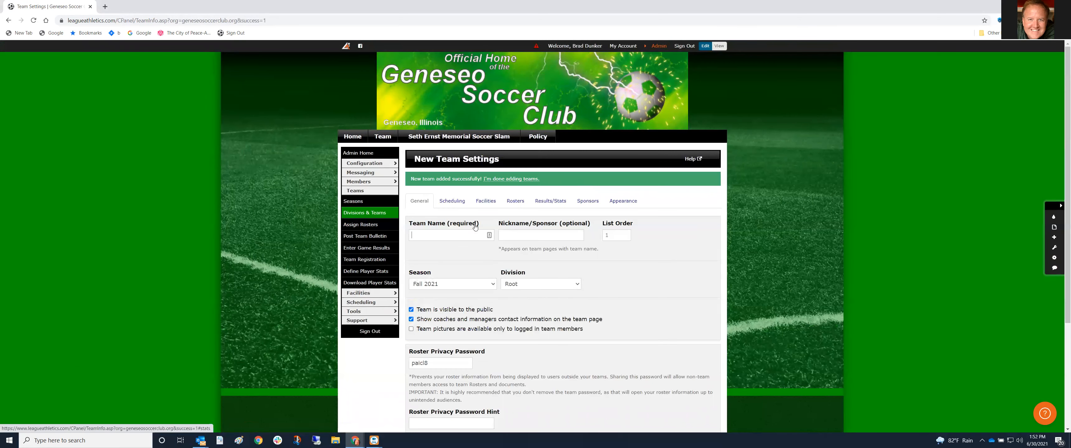
# Create team GU9-2013 from an earlier team name, assigned to Fall Travel 2021
pyautogui.click(451, 234)
pyautogui.click(435, 308)
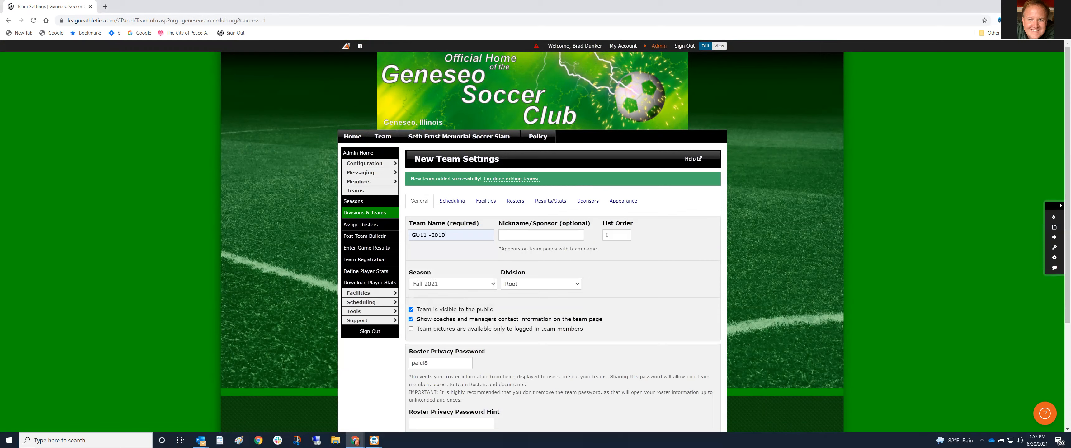
pyautogui.press('BackSpace')
pyautogui.press('BackSpace')
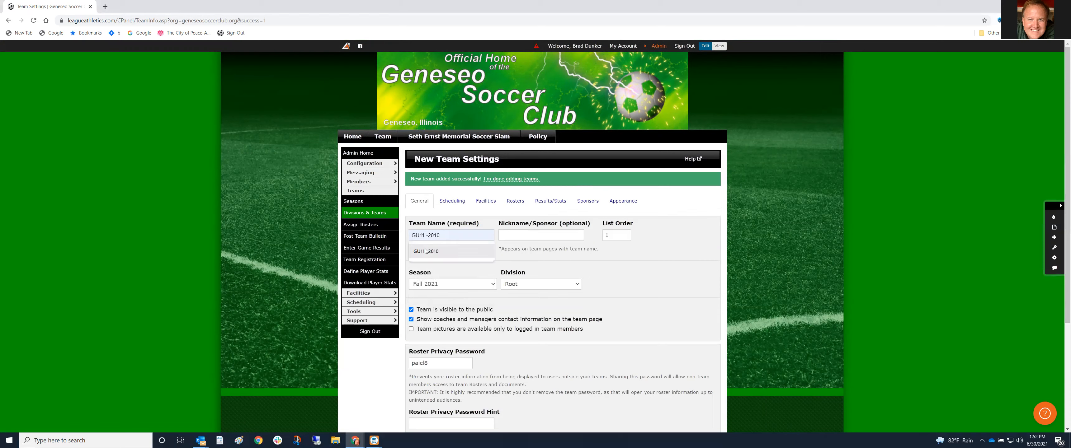
pyautogui.press('BackSpace')
pyautogui.press('BackSpace')
pyautogui.press('BackSpace')
pyautogui.press('BackSpace')
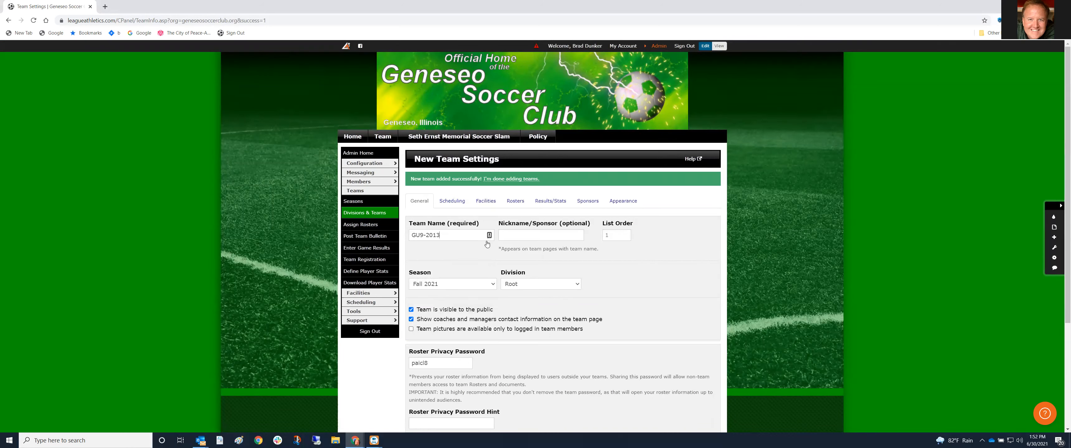
pyautogui.click(532, 291)
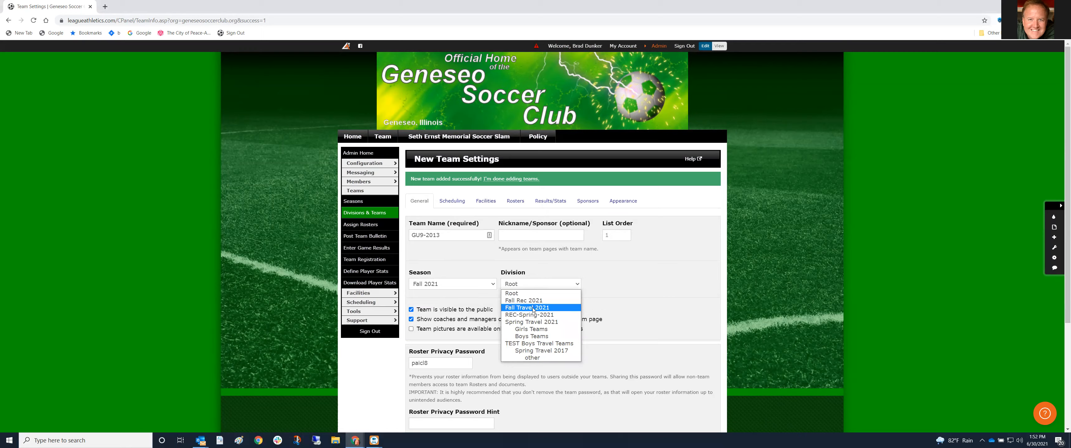
pyautogui.click(540, 304)
pyautogui.scroll(-1, 559, 303)
pyautogui.scroll(-3, 559, 303)
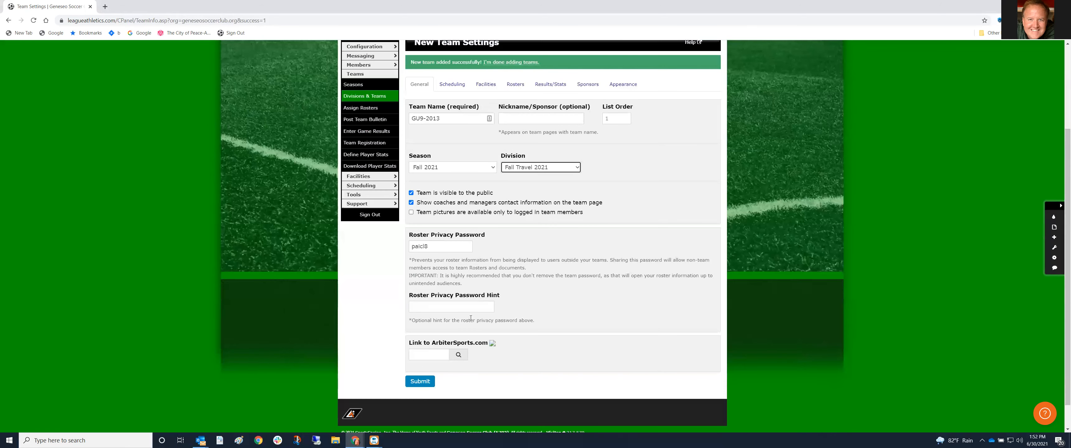
pyautogui.click(420, 382)
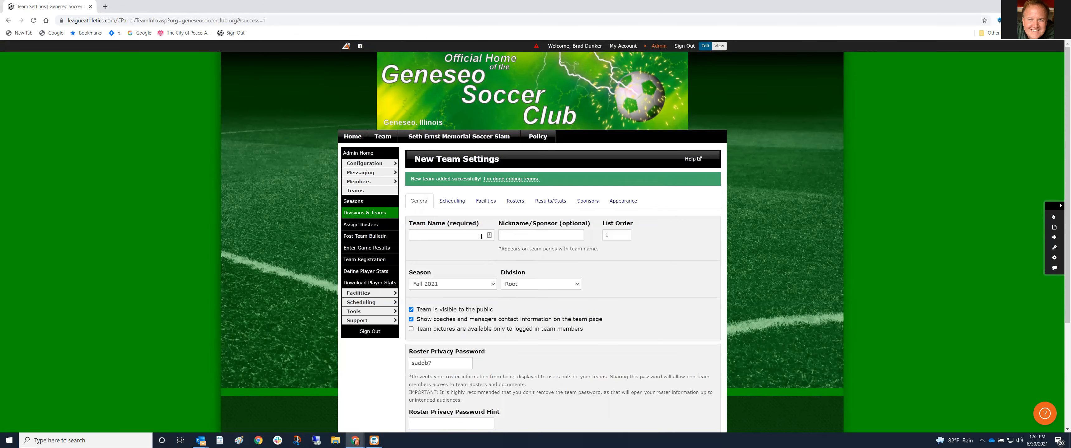
pyautogui.click(658, 47)
# On Divisions & Teams, collapse the two other groups and set GU9-2013's list order to 2
pyautogui.click(552, 89)
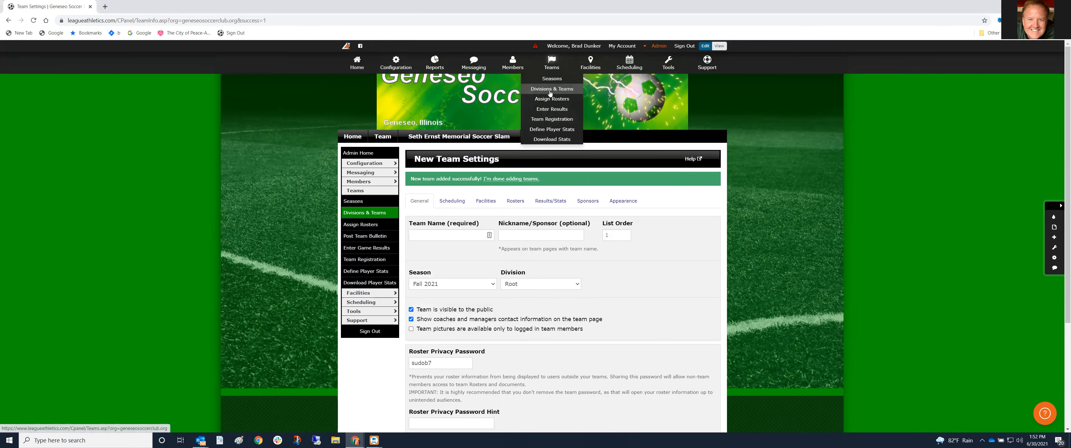
pyautogui.scroll(-1, 474, 299)
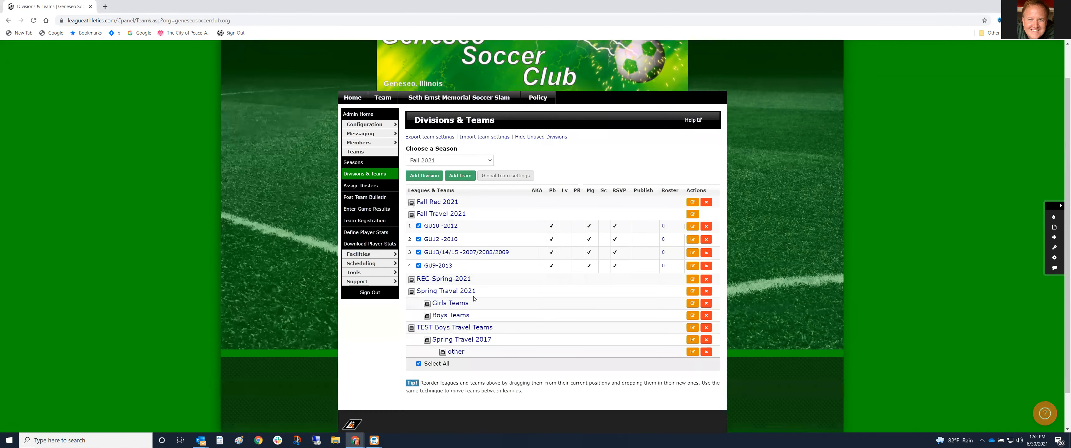
pyautogui.click(412, 292)
pyautogui.click(412, 304)
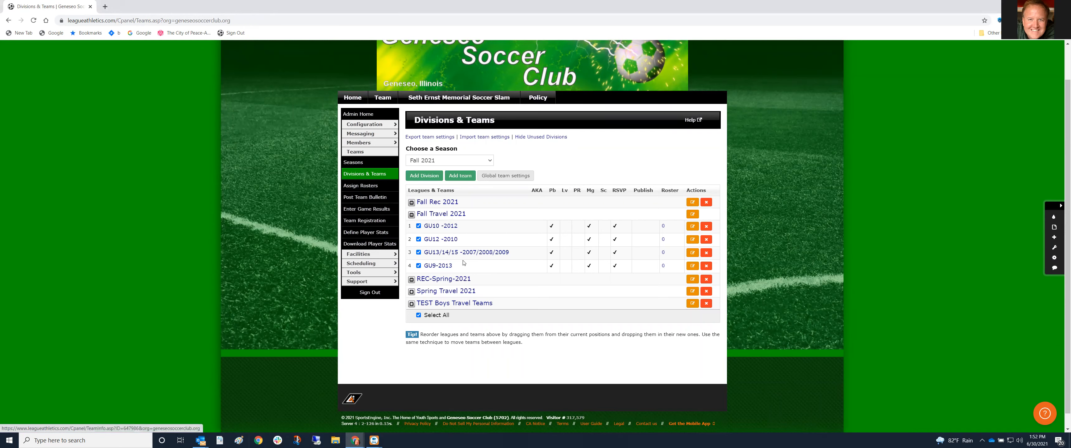
pyautogui.click(693, 266)
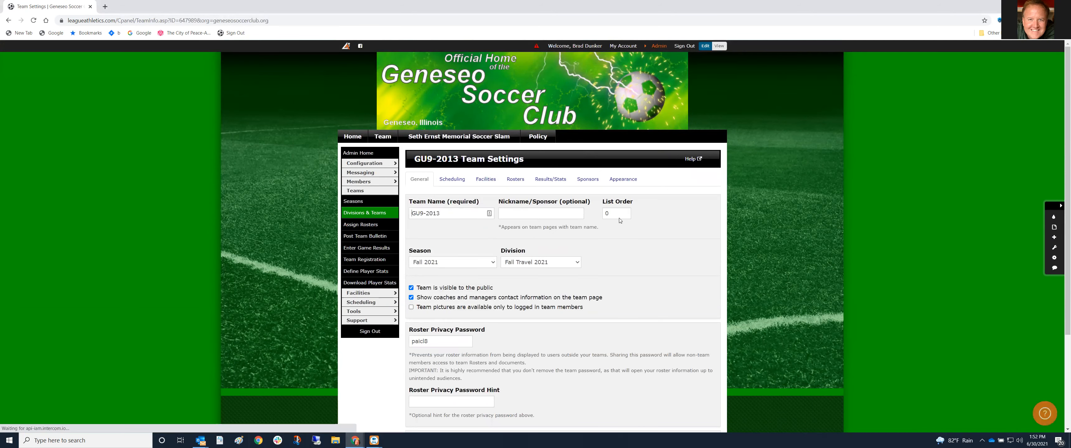
pyautogui.doubleClick(605, 213)
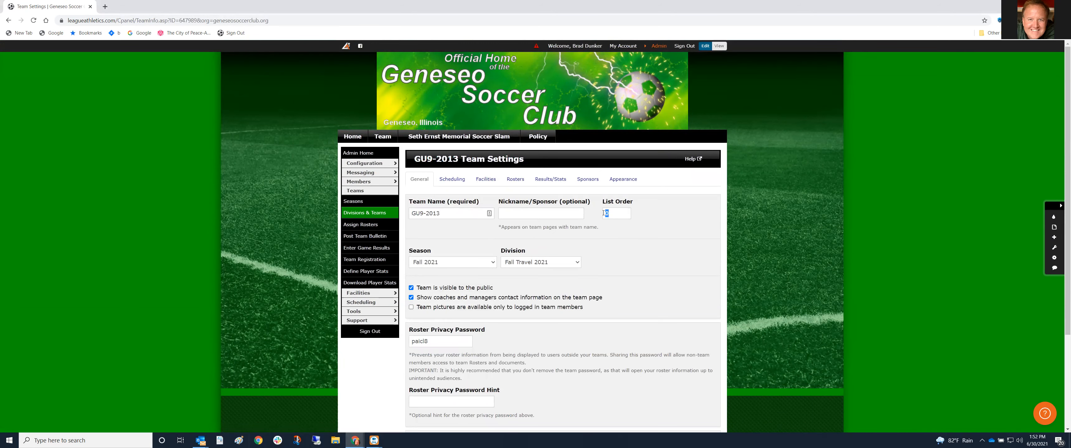
pyautogui.scroll(-3, 500, 363)
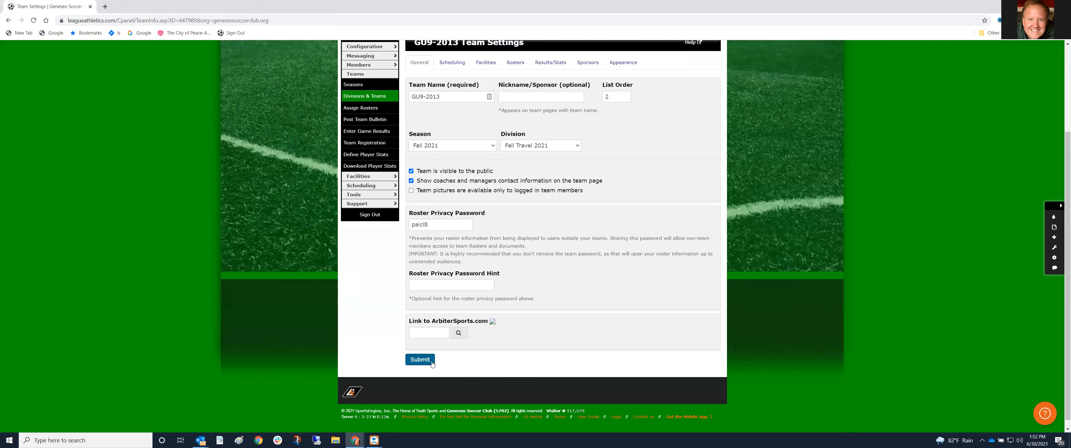
pyautogui.click(420, 361)
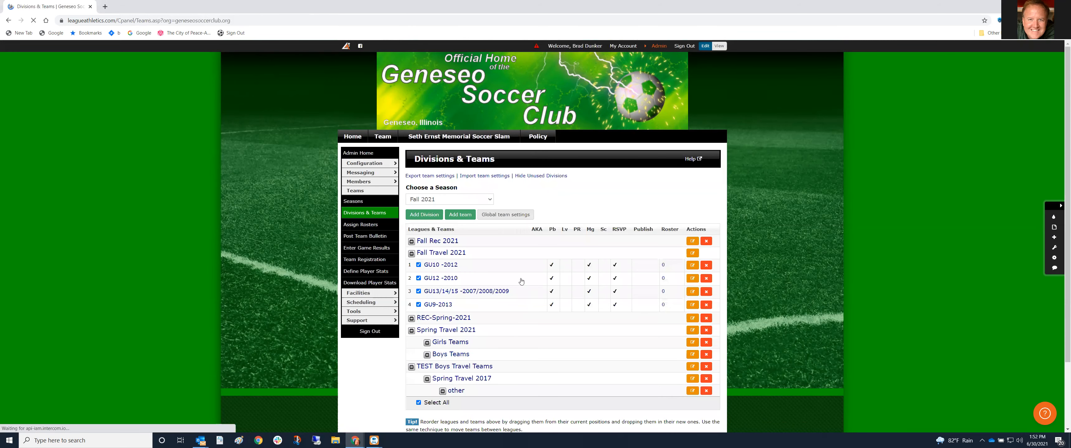
# Set GU10 -2012's list order to 4
pyautogui.click(692, 265)
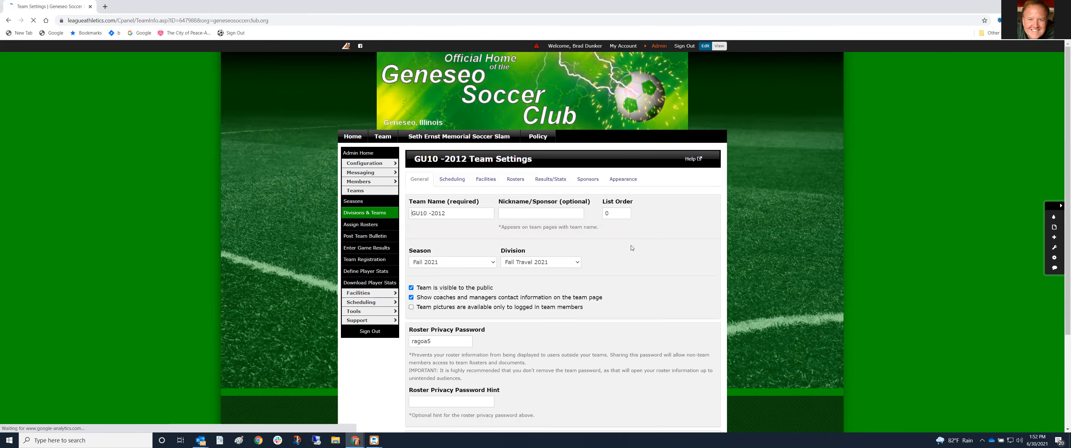
pyautogui.doubleClick(610, 214)
pyautogui.write('4')
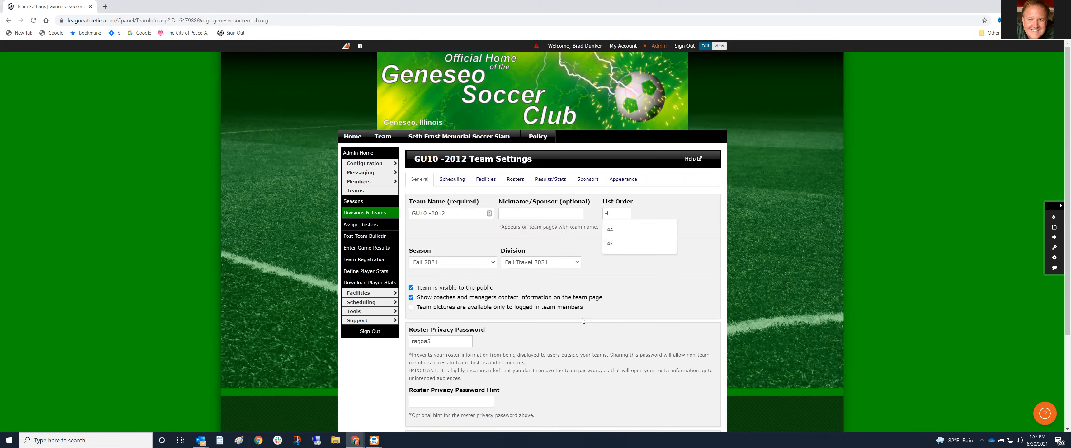
pyautogui.scroll(-3, 445, 374)
pyautogui.click(420, 360)
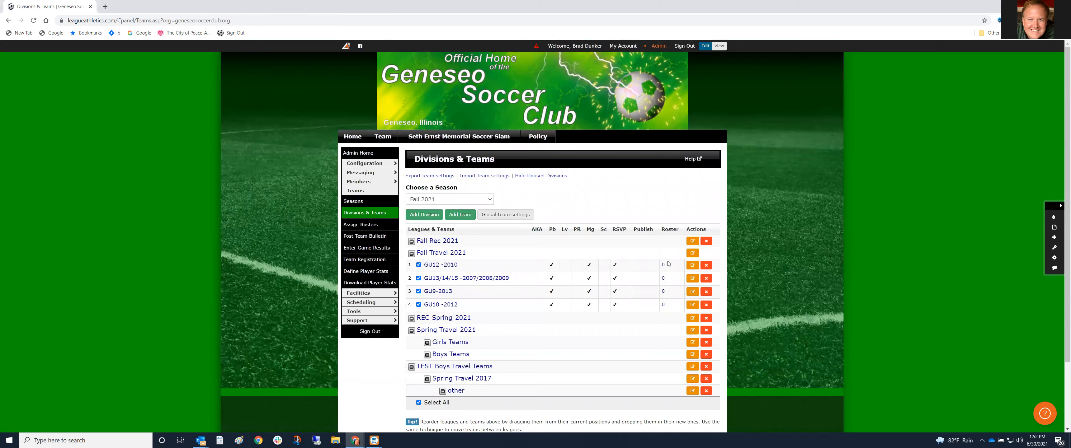
# Set GU12 -2010's list order to 6
pyautogui.click(692, 265)
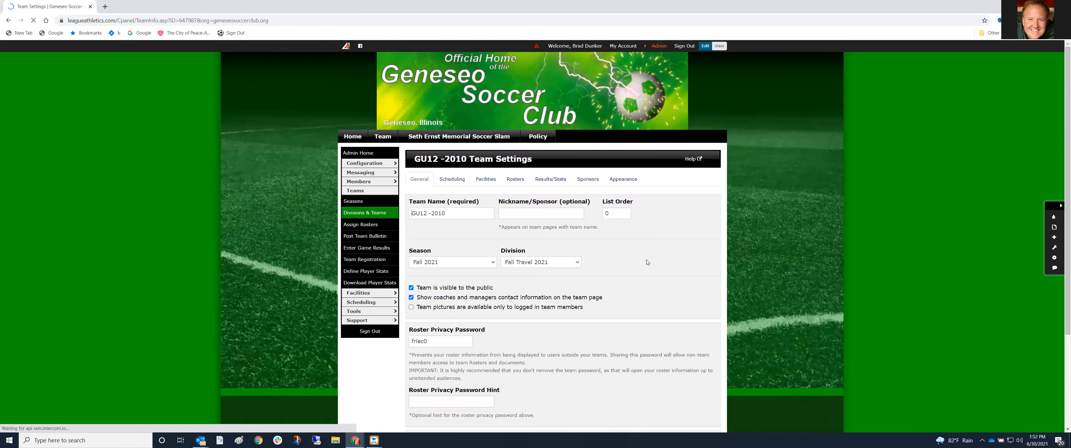
pyautogui.doubleClick(612, 214)
pyautogui.write('6')
pyautogui.scroll(-3, 598, 325)
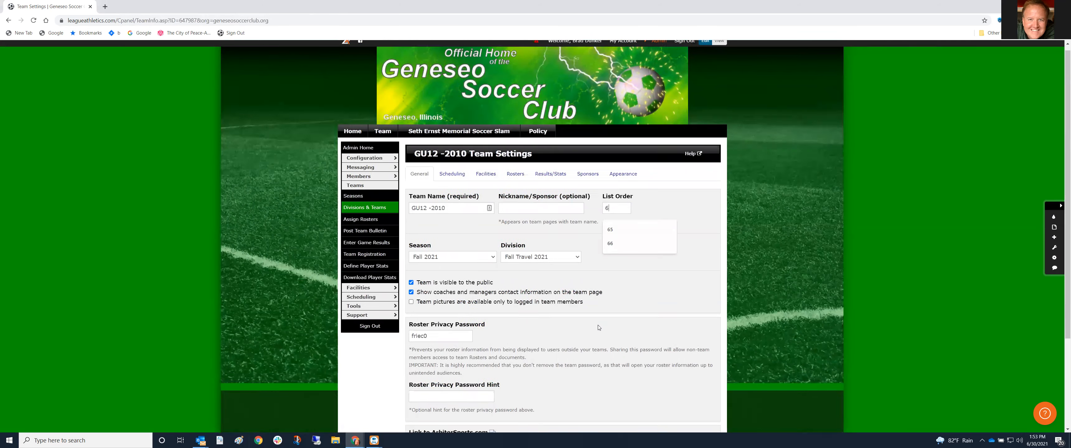
pyautogui.click(420, 359)
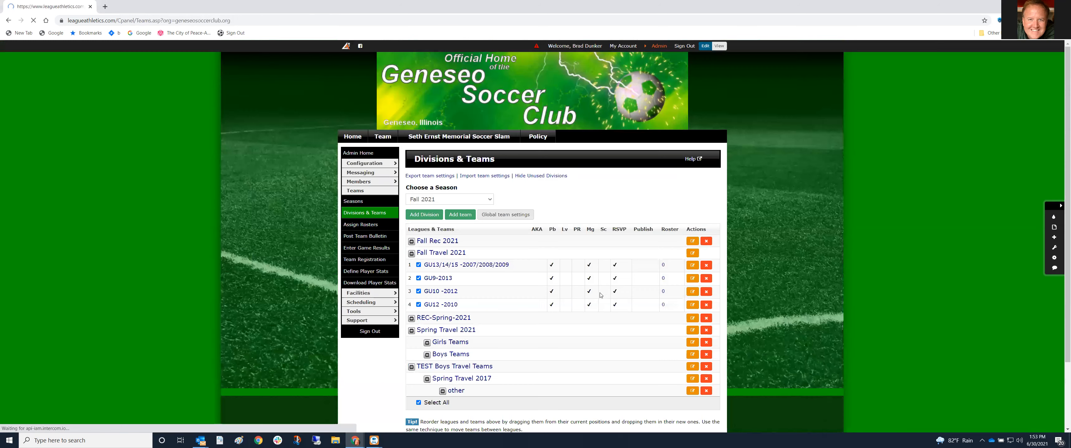
# Set the GU13/14/15 team's list order to 8, then switch to the girls teams email
pyautogui.click(692, 265)
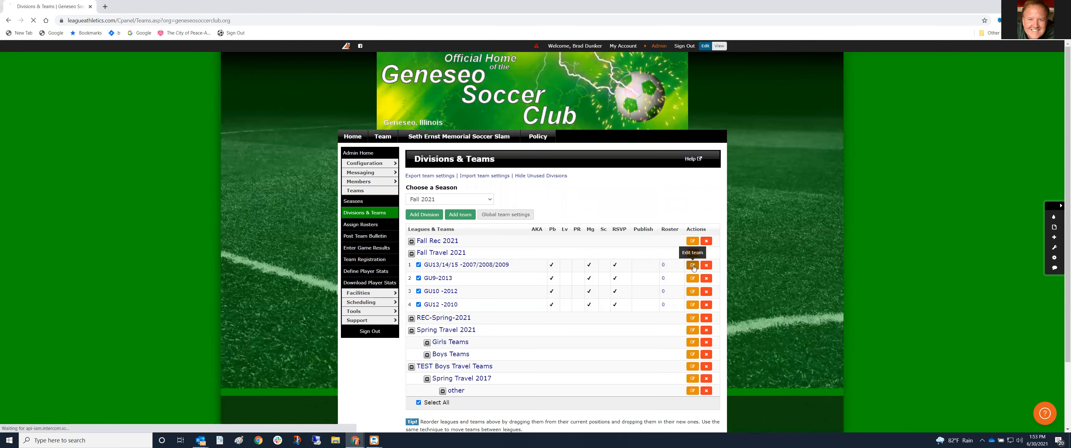
pyautogui.doubleClick(608, 213)
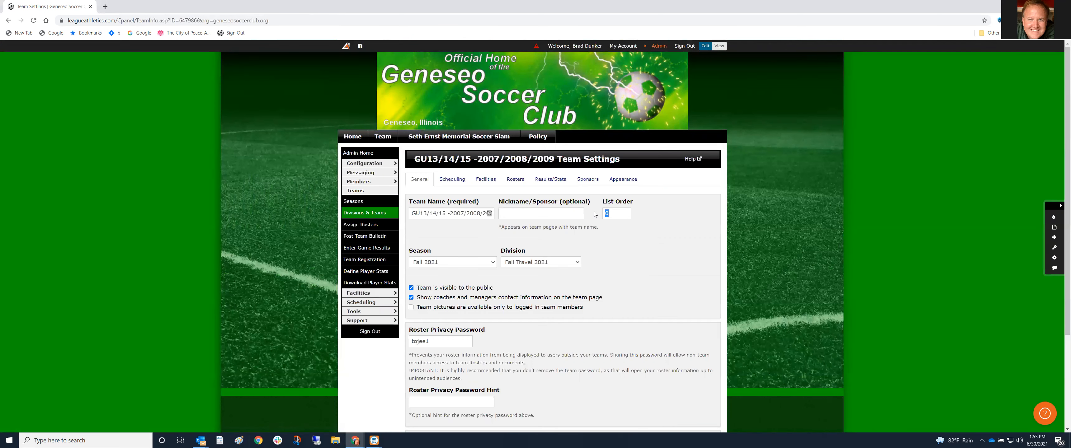
pyautogui.write('8')
pyautogui.scroll(-3, 598, 281)
pyautogui.click(423, 353)
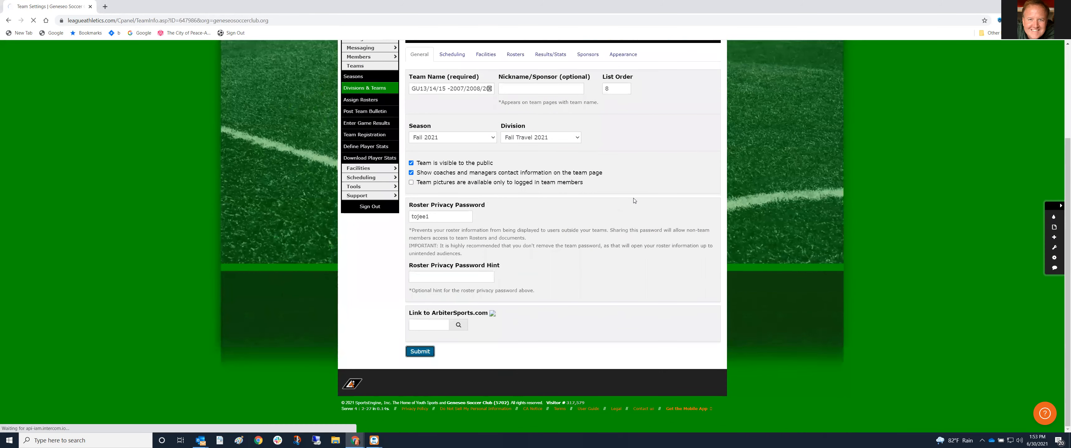
pyautogui.scroll(-1, 634, 201)
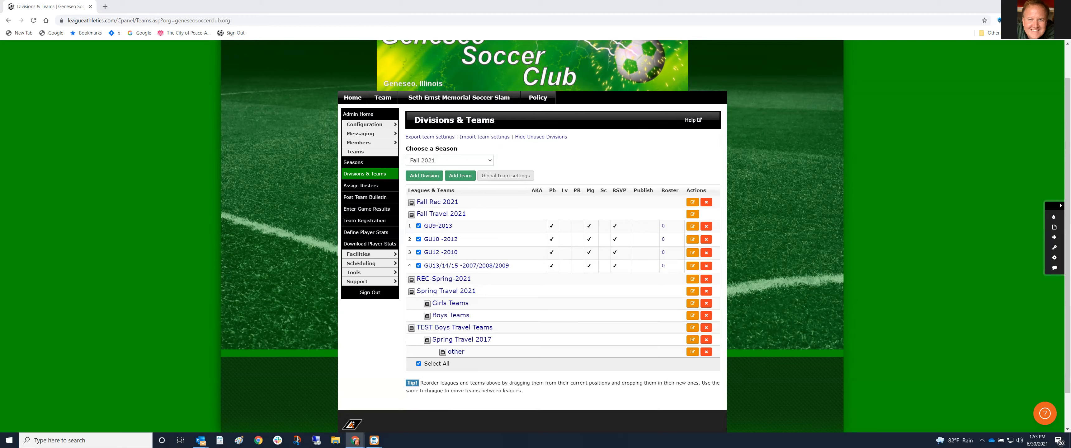
pyautogui.hotkey('alt', 'Tab')
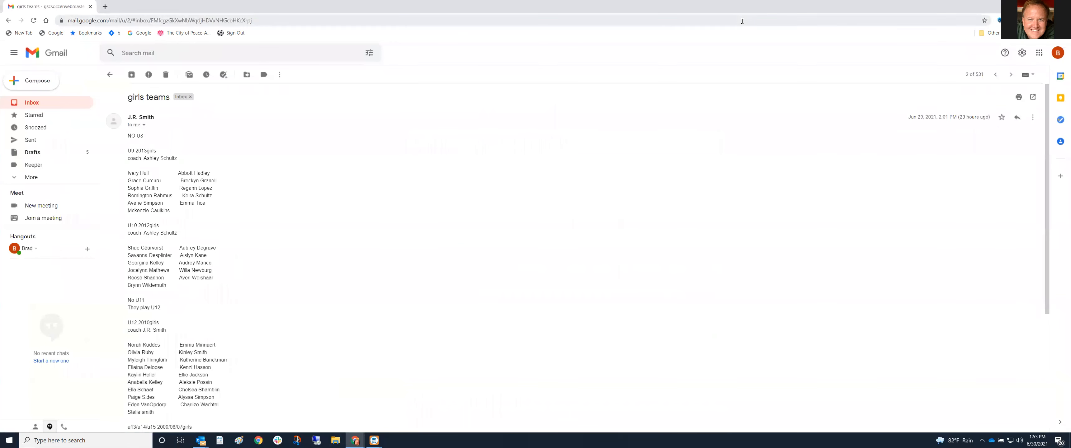
# Move the Divisions & Teams window up and left, and make it taller and wider
pyautogui.click(1044, 5)
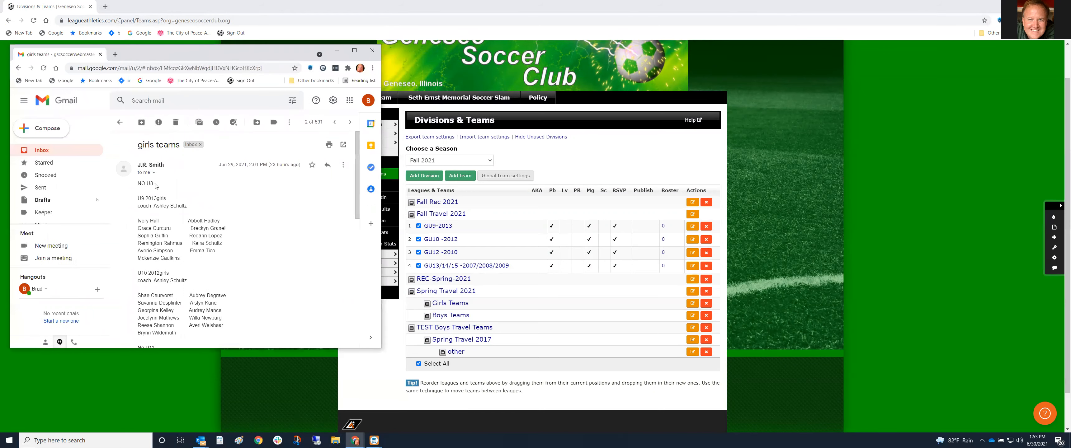
pyautogui.scroll(-2, 158, 251)
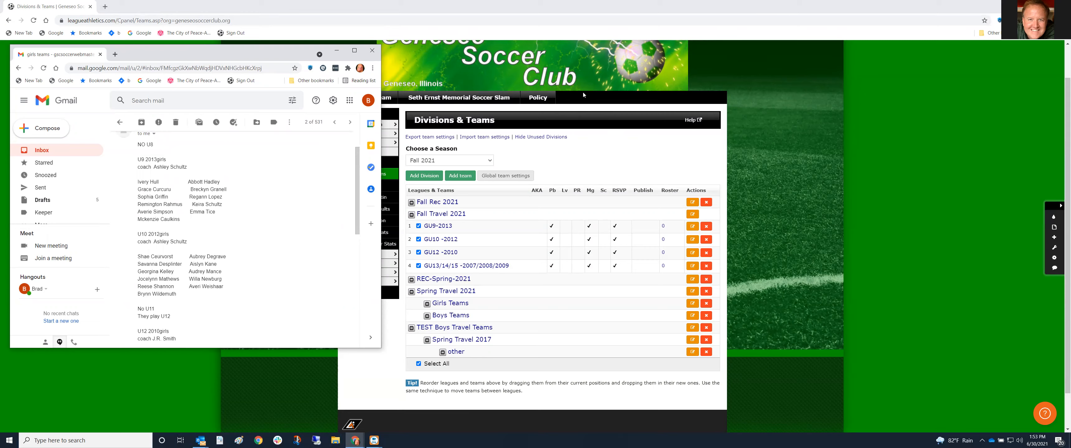
pyautogui.click(1043, 6)
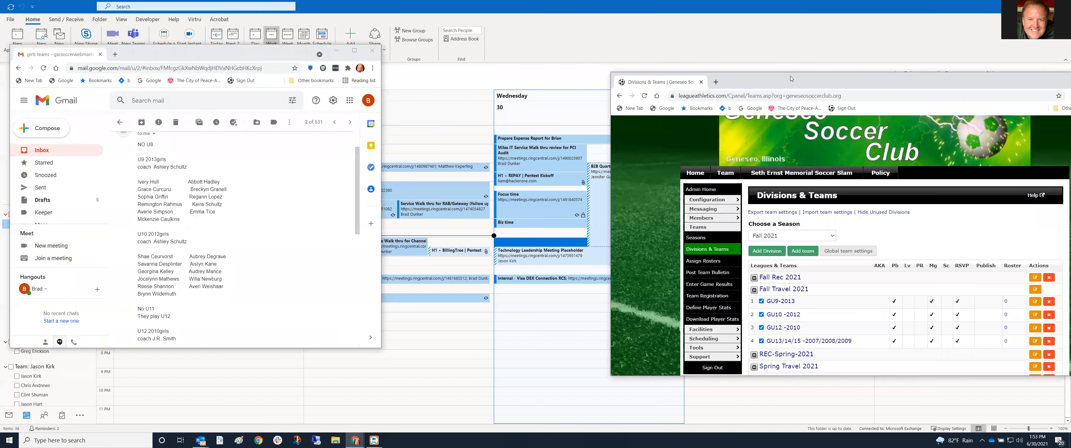
pyautogui.moveTo(778, 74); pyautogui.dragTo(555, 19)
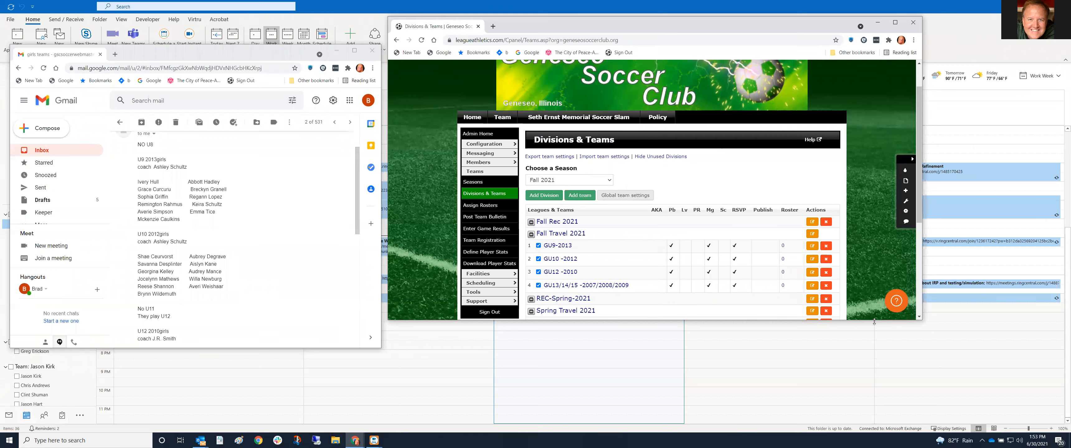
pyautogui.moveTo(874, 321); pyautogui.dragTo(874, 433)
pyautogui.moveTo(924, 319); pyautogui.dragTo(1054, 320)
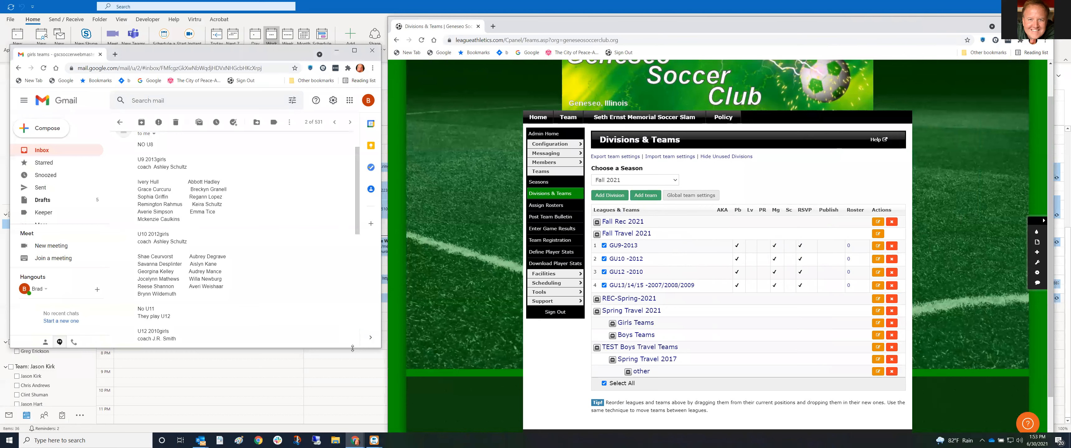
# Make the Gmail window taller and wider, then scroll the club site back to the top
pyautogui.moveTo(353, 348); pyautogui.dragTo(353, 433)
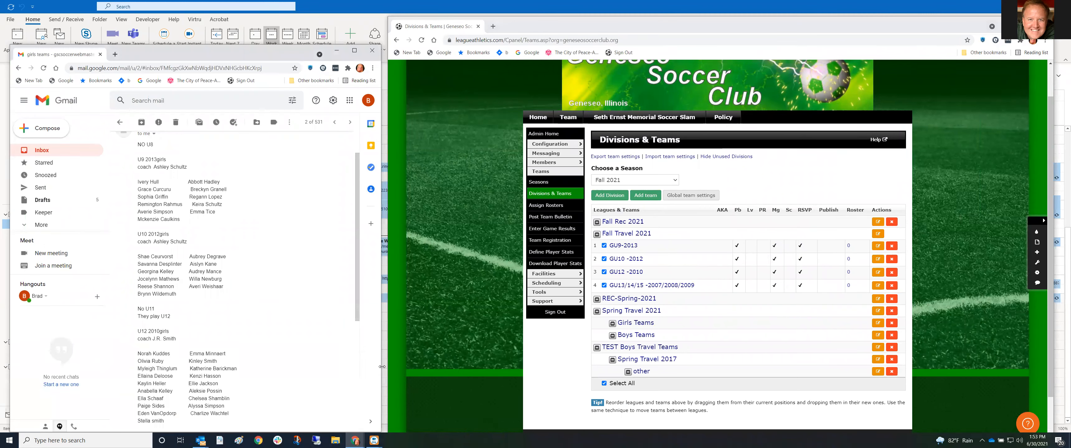
pyautogui.moveTo(390, 367); pyautogui.dragTo(398, 366)
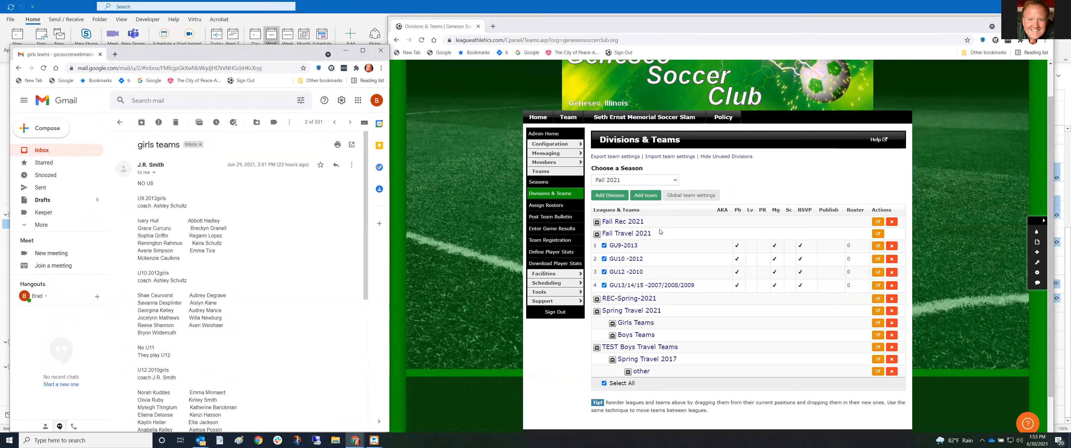
pyautogui.scroll(1, 827, 138)
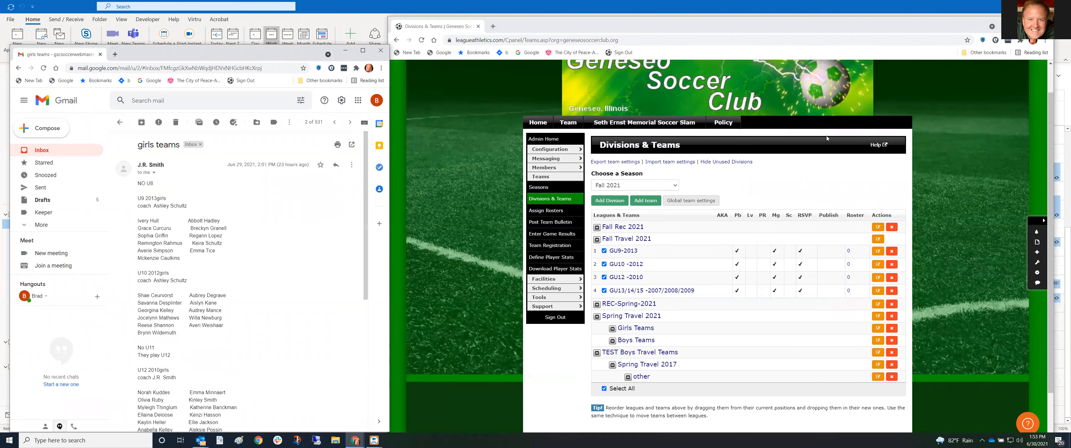
pyautogui.scroll(2, 827, 136)
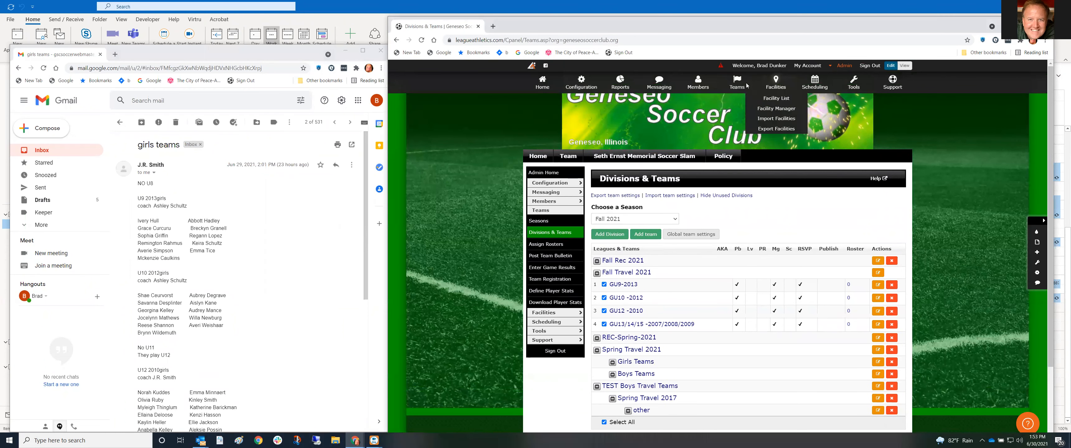
# Start a roster assignment search for GU9-2013, limited to Players Only and Currently Unassigned
pyautogui.moveTo(747, 86)
pyautogui.click(746, 120)
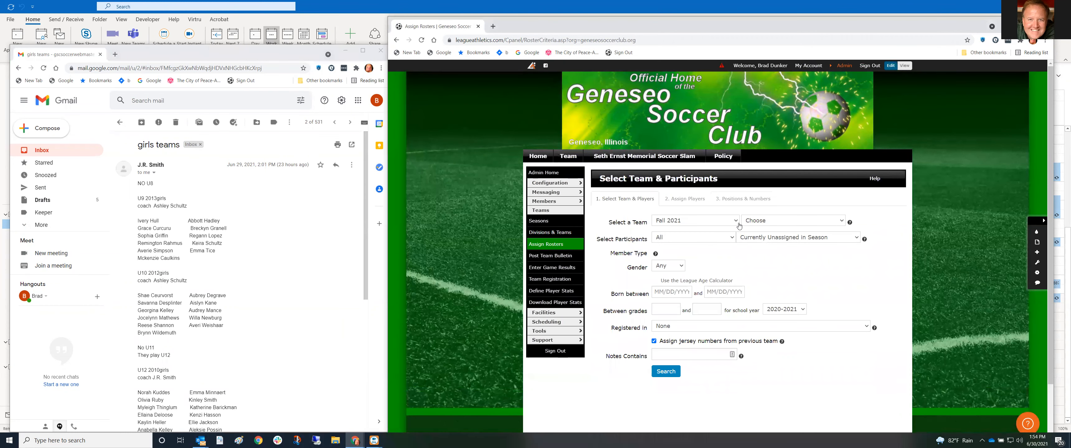
pyautogui.click(839, 223)
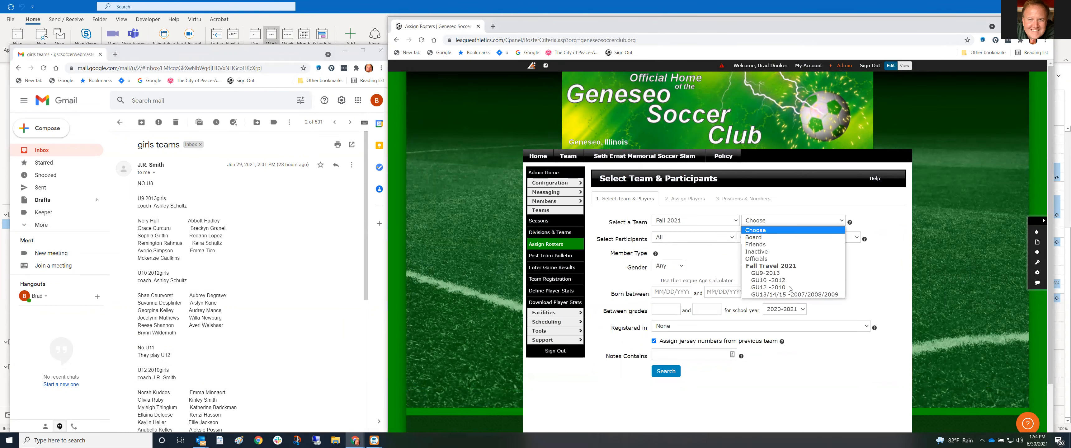
pyautogui.click(783, 274)
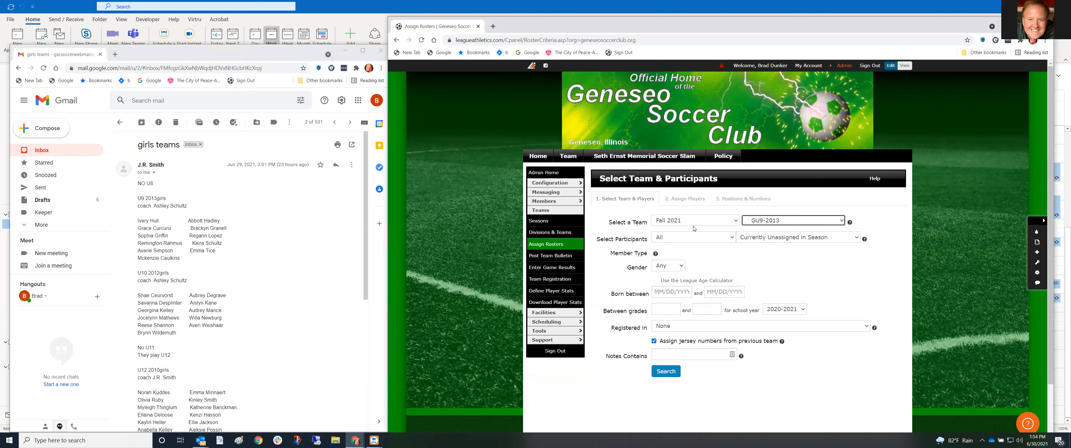
pyautogui.click(732, 238)
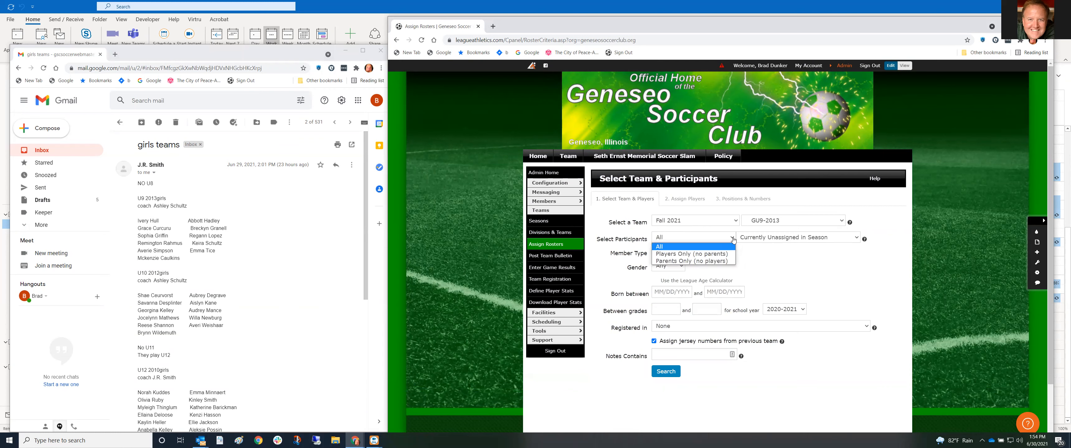
pyautogui.click(725, 255)
pyautogui.click(803, 240)
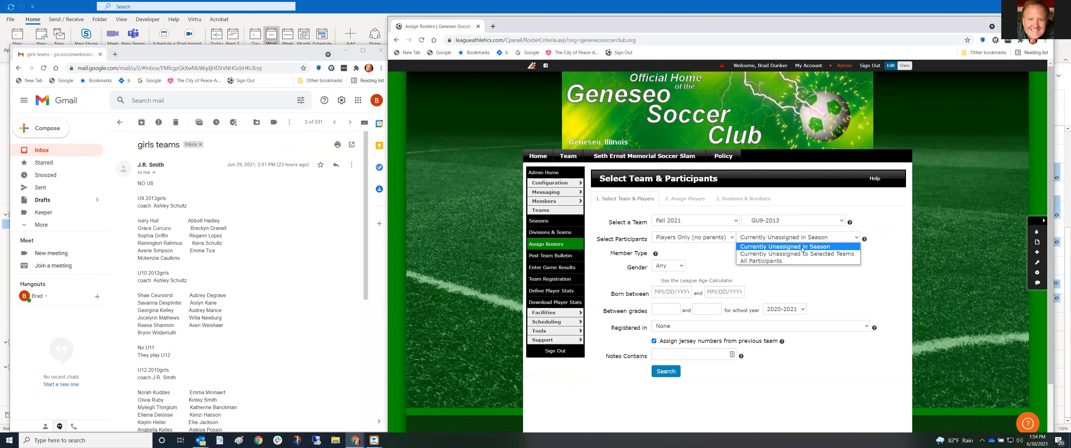
pyautogui.click(790, 246)
# Filter to Female players born 01/01/2013–12/31/2013 and run the search
pyautogui.click(684, 267)
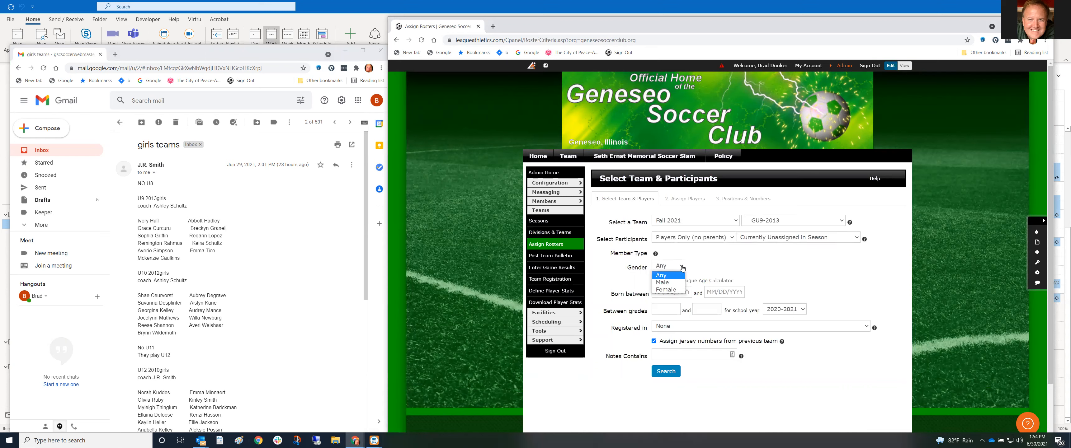
pyautogui.click(664, 291)
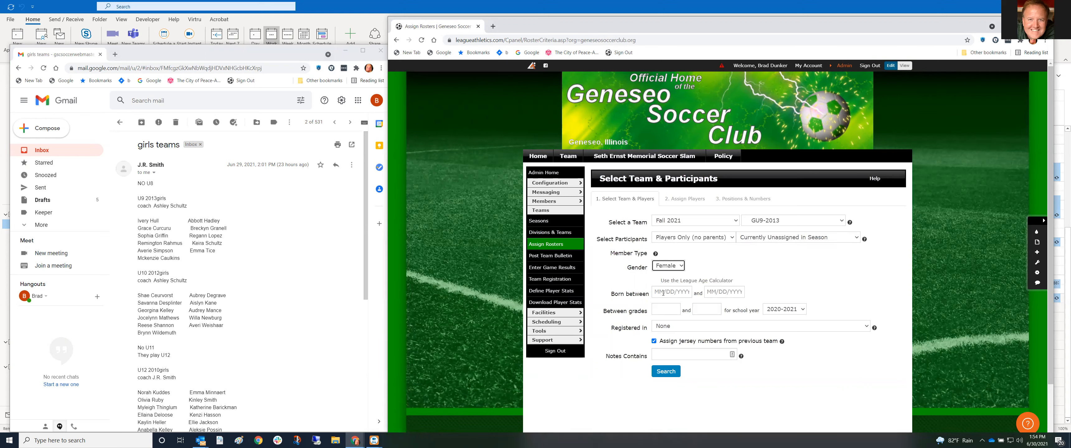
pyautogui.click(663, 293)
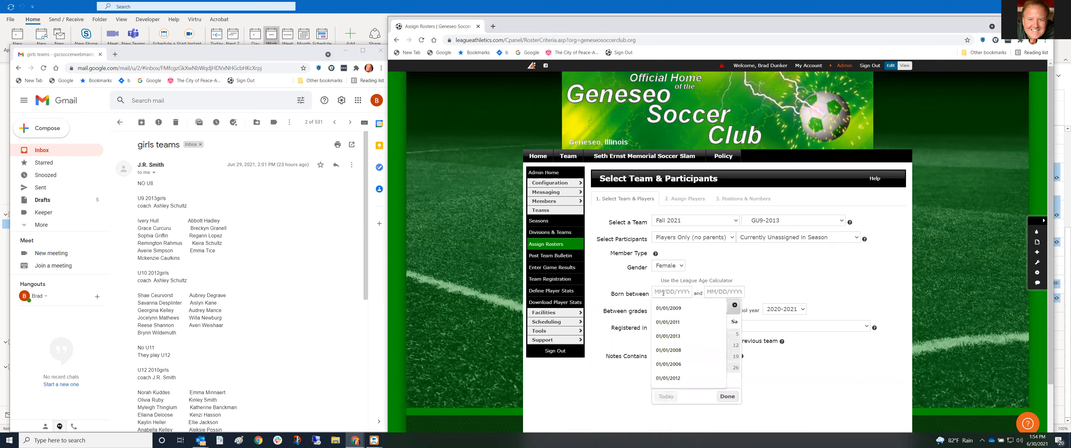
pyautogui.click(668, 337)
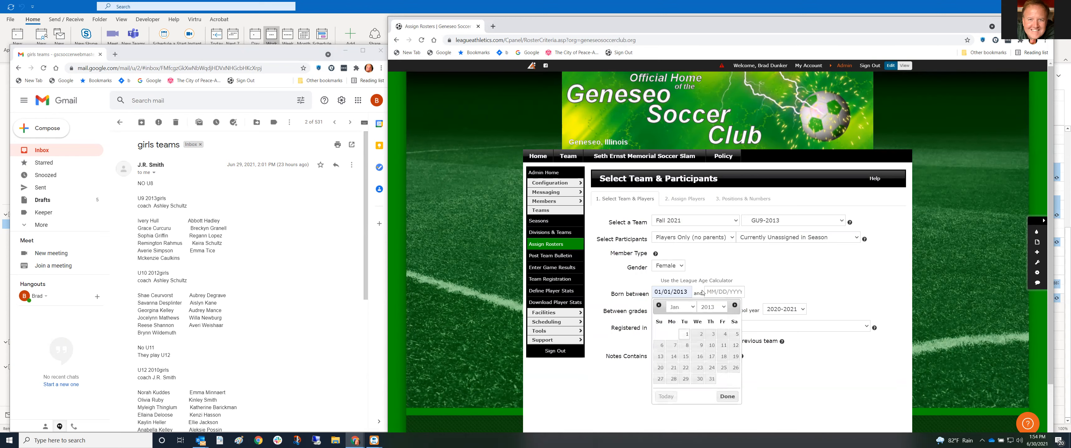
pyautogui.click(712, 293)
pyautogui.write('12/31/20')
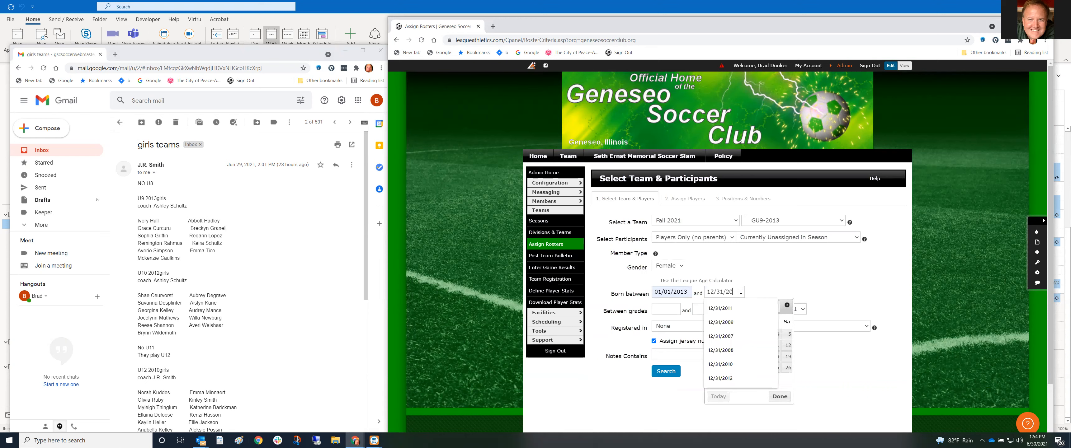
pyautogui.write('13')
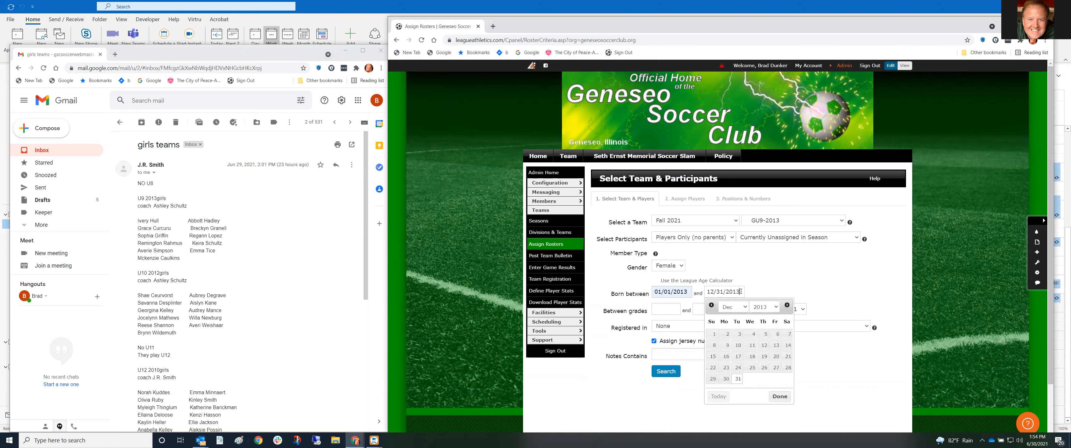
pyautogui.click(759, 286)
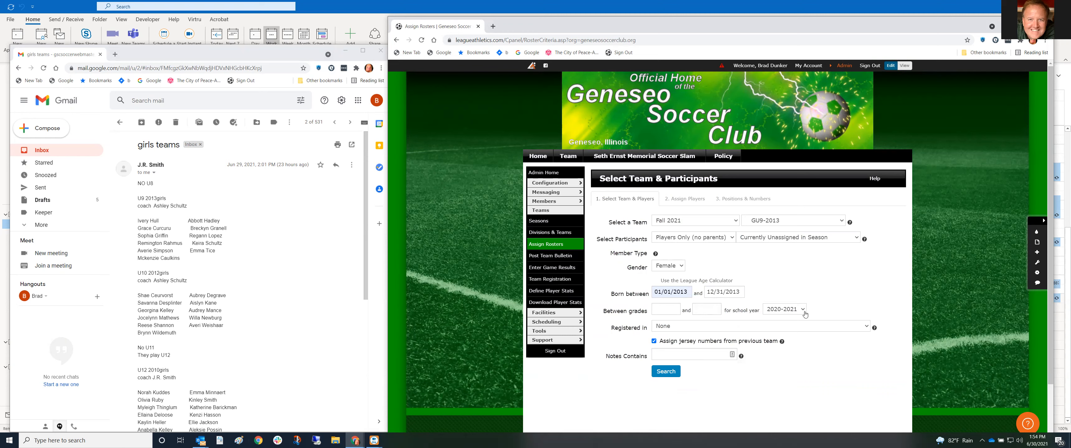
pyautogui.click(667, 372)
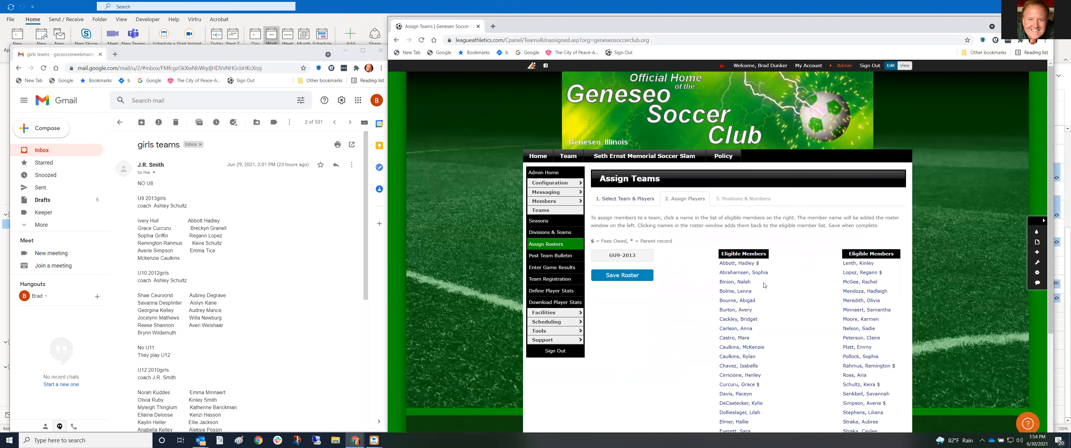
# Go back and restrict Registered in to the 2021-2022 TRAVEL Tryout registration, then search
pyautogui.scroll(-3, 766, 303)
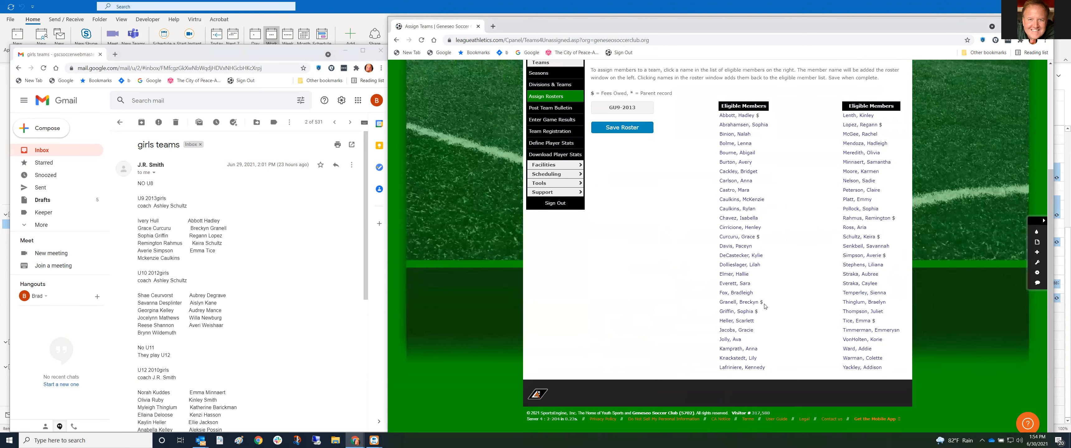
pyautogui.scroll(3, 766, 306)
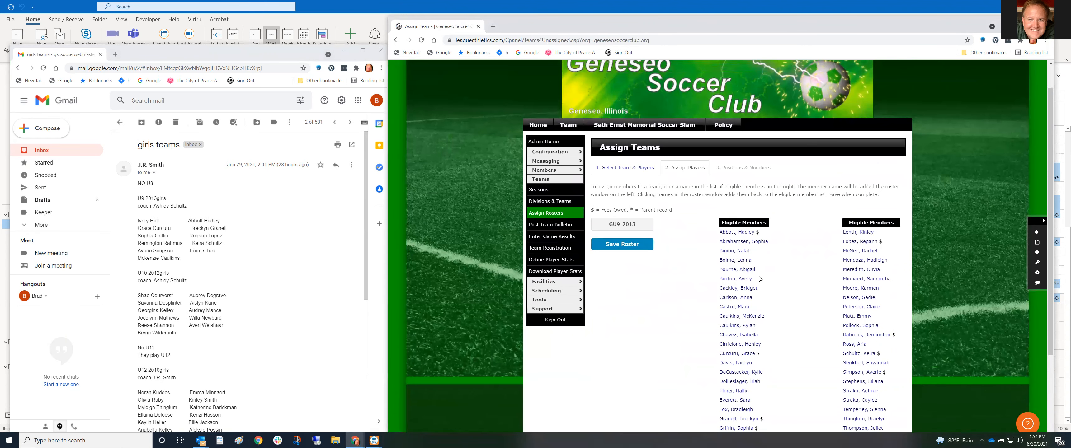
pyautogui.click(398, 41)
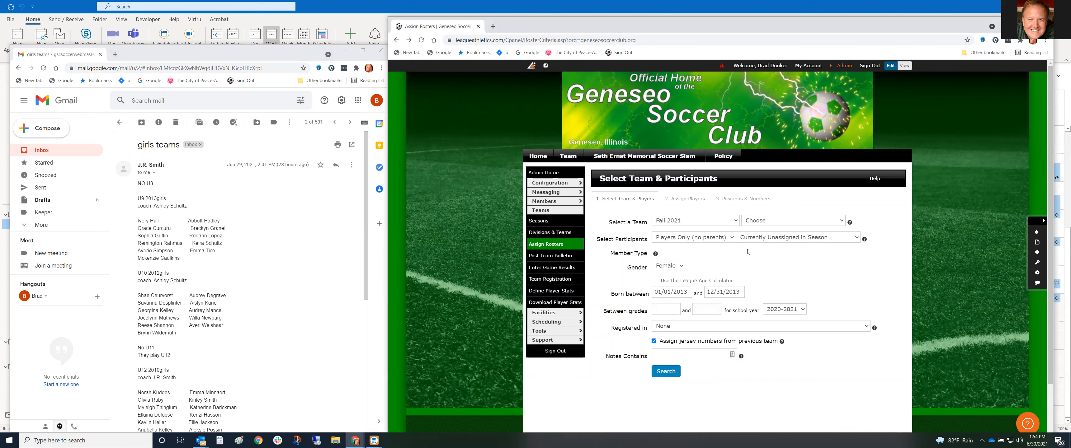
pyautogui.click(866, 327)
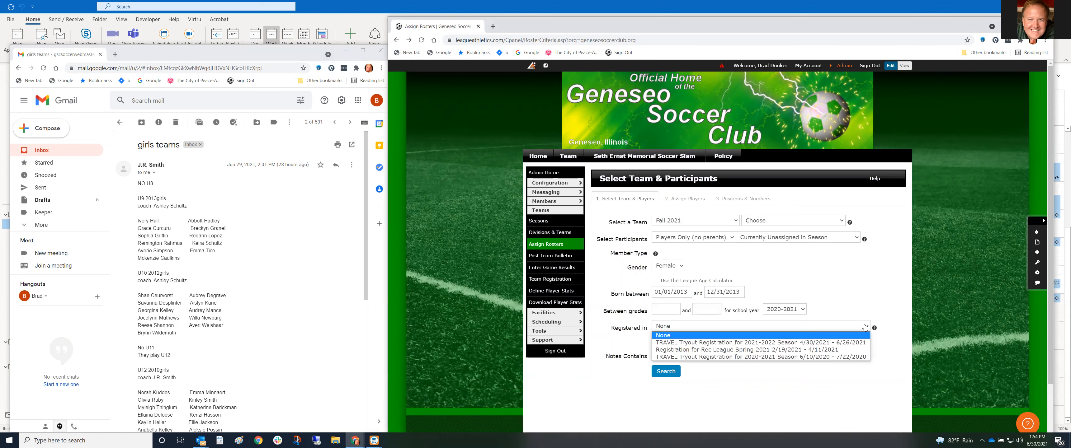
pyautogui.click(755, 346)
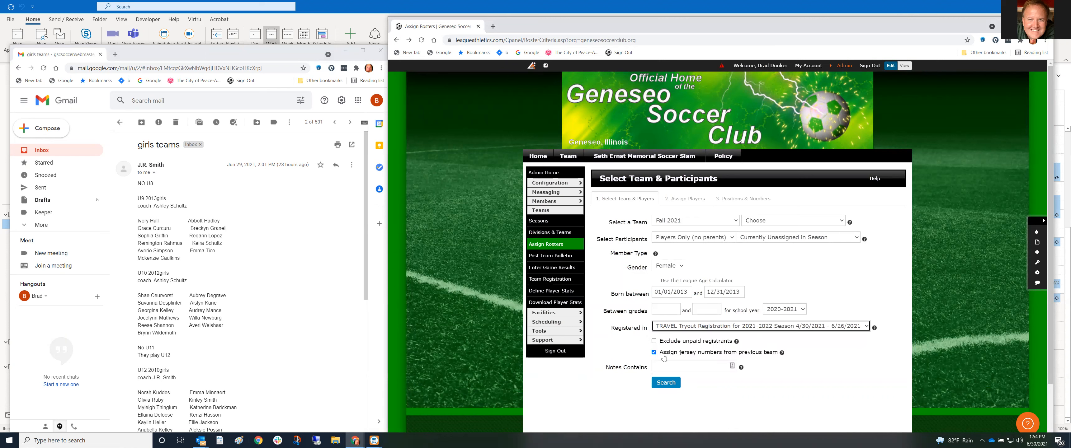
pyautogui.click(666, 384)
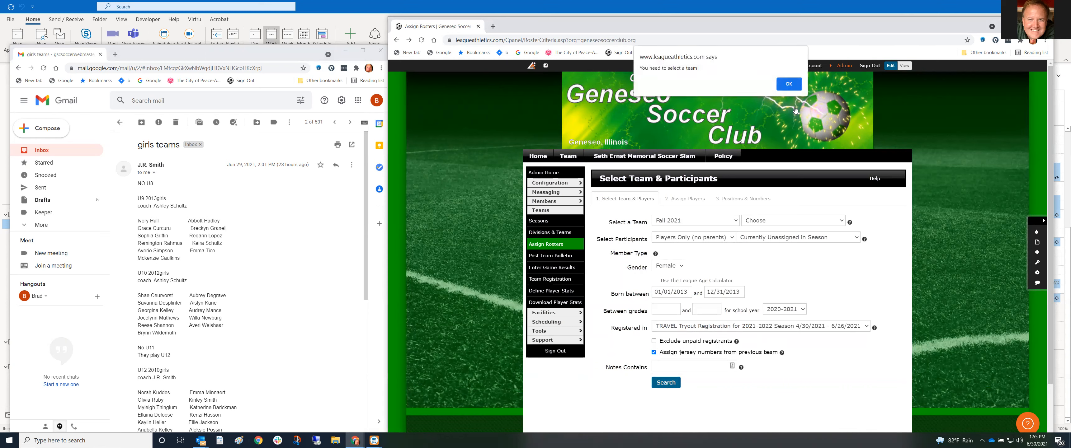
# After the missing-team alert, reselect GU9-2013, search again, and skip the extra registration criteria
pyautogui.click(788, 85)
pyautogui.click(771, 221)
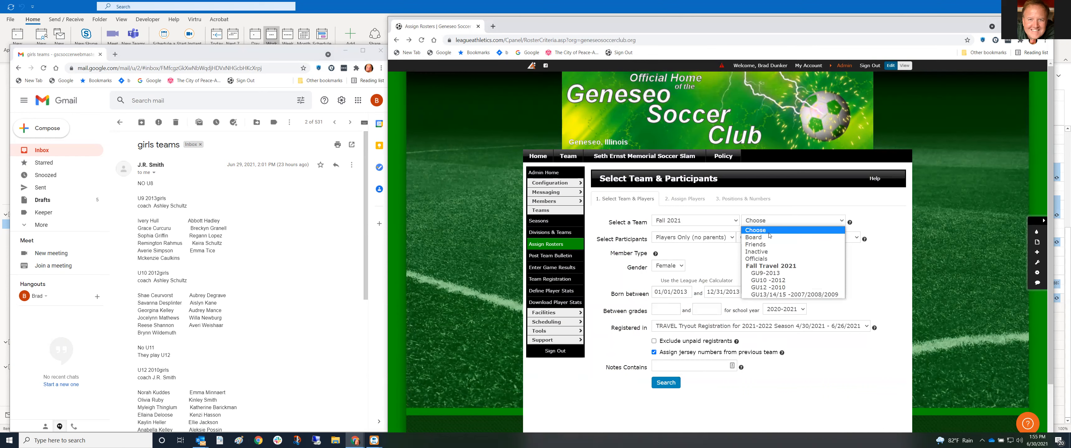
pyautogui.click(772, 276)
pyautogui.click(668, 383)
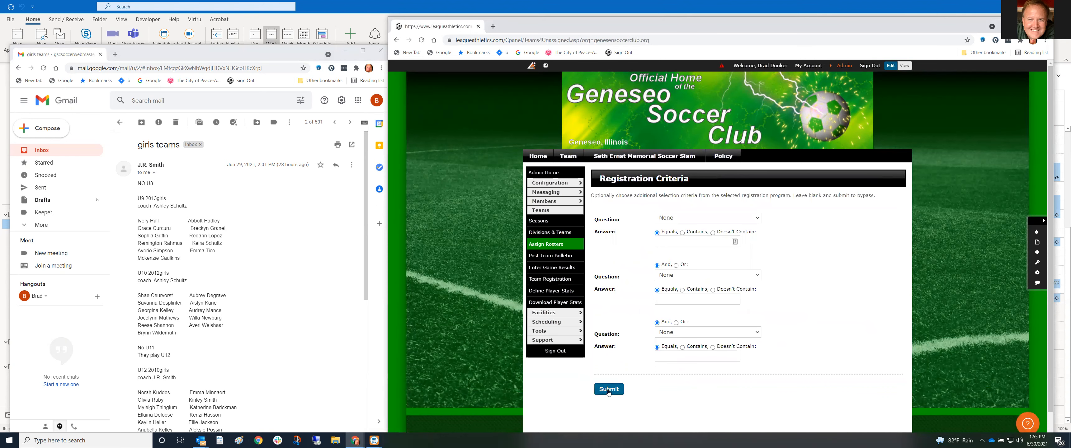
pyautogui.click(608, 390)
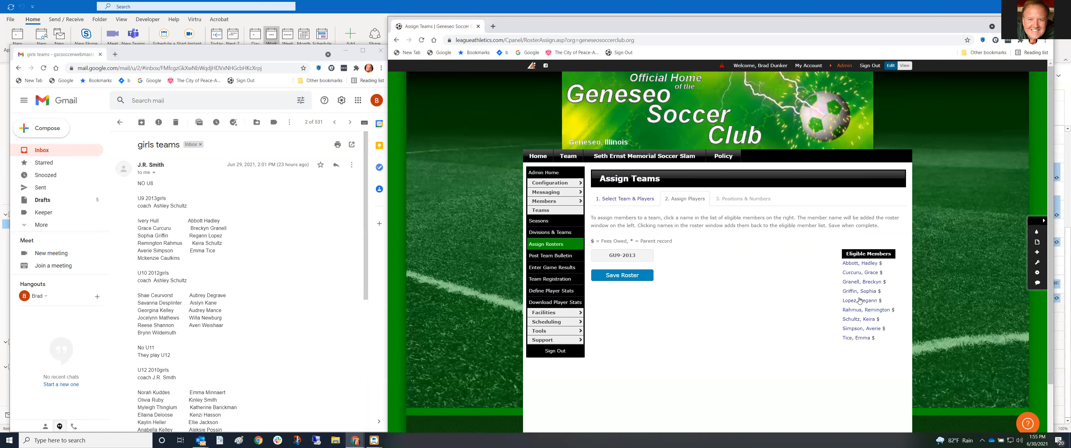
# Move all nine eligible girls from Eligible Members onto GU9-2013 and save the roster
pyautogui.click(854, 274)
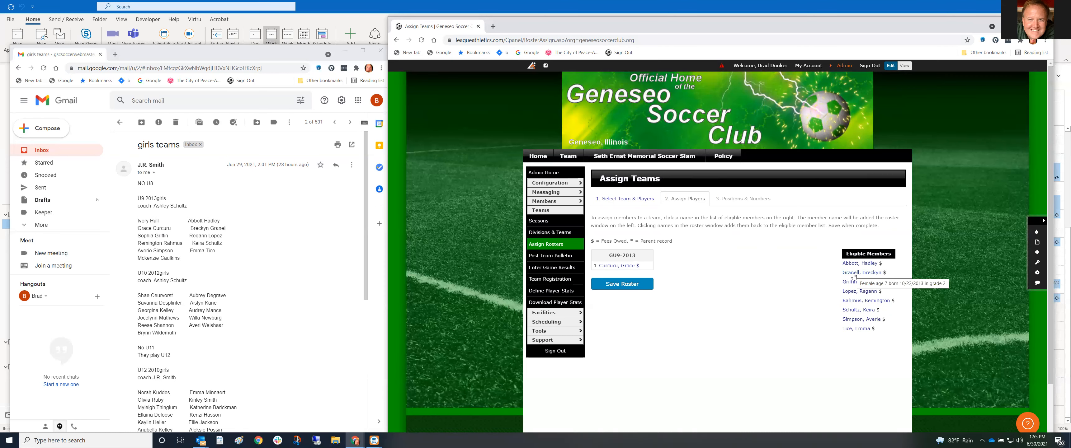
pyautogui.click(854, 283)
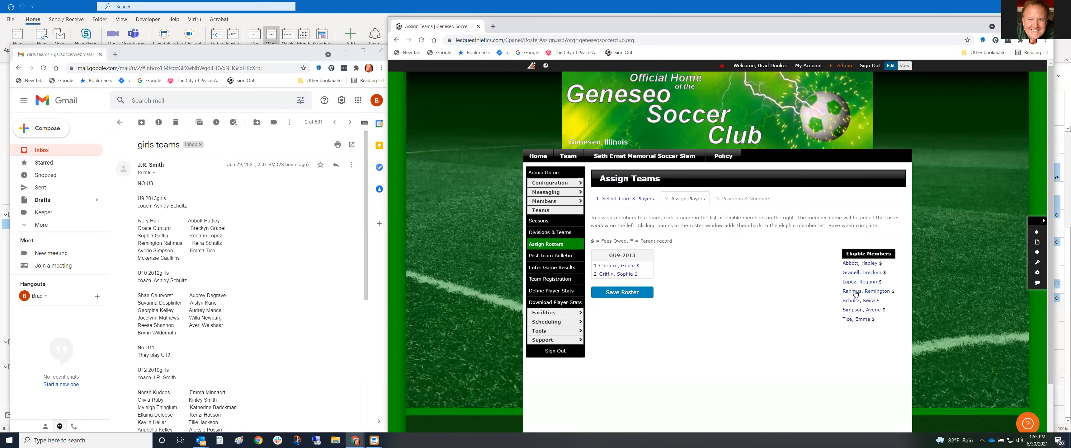
pyautogui.click(856, 292)
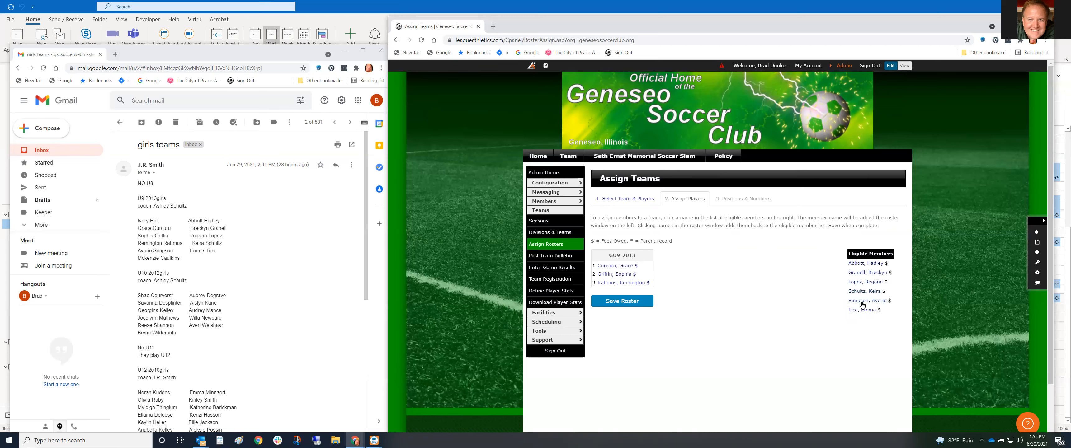
pyautogui.click(860, 302)
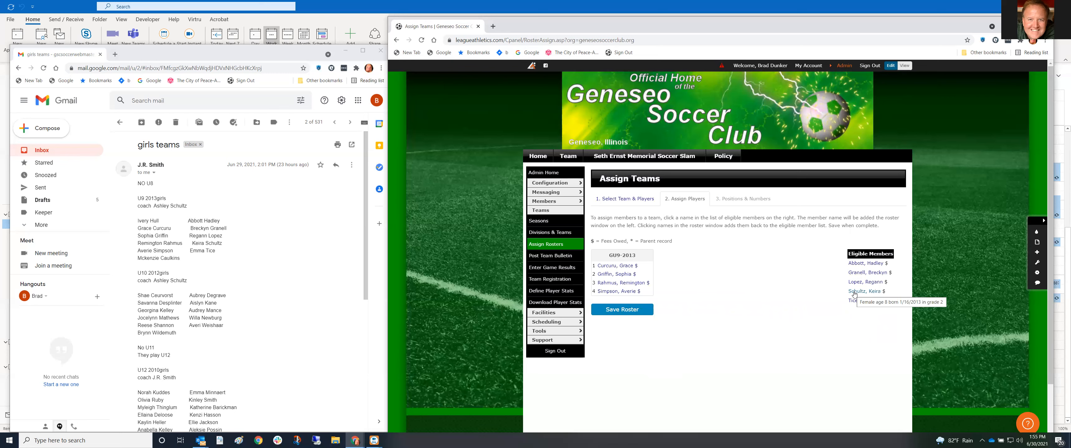
pyautogui.click(872, 267)
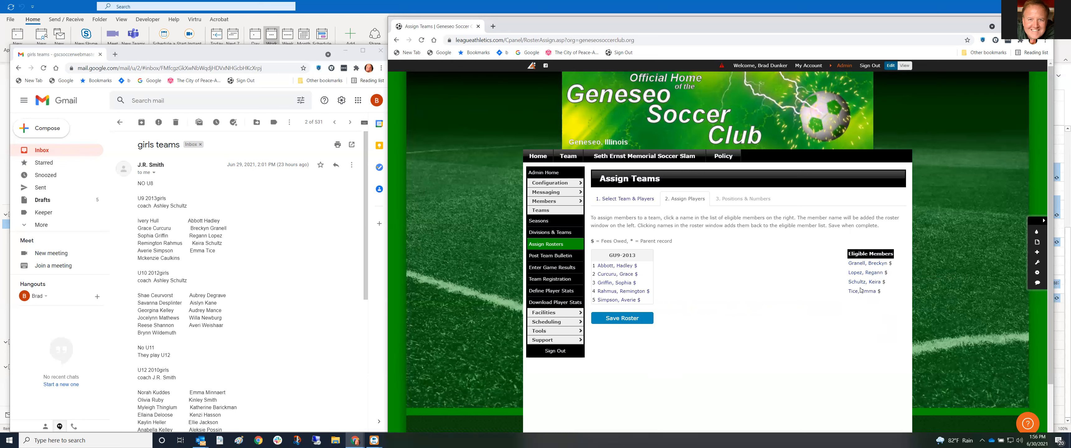
pyautogui.click(876, 264)
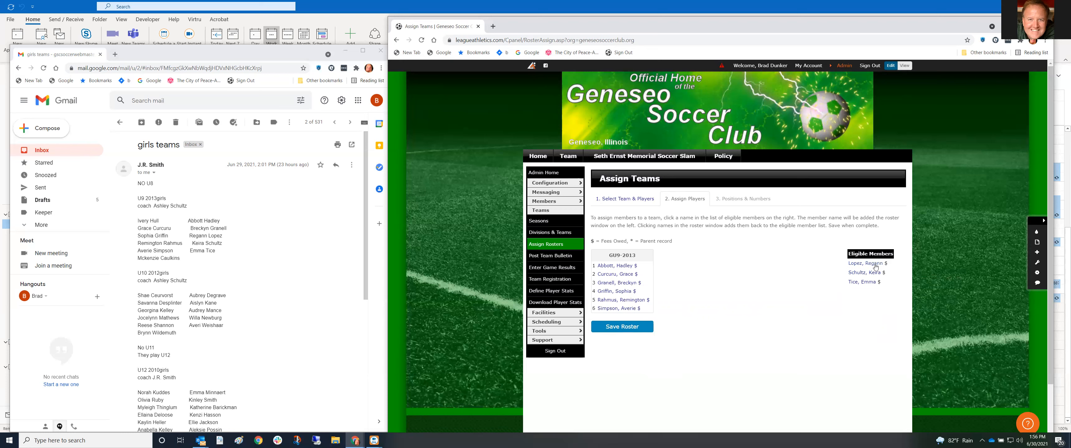
pyautogui.click(873, 266)
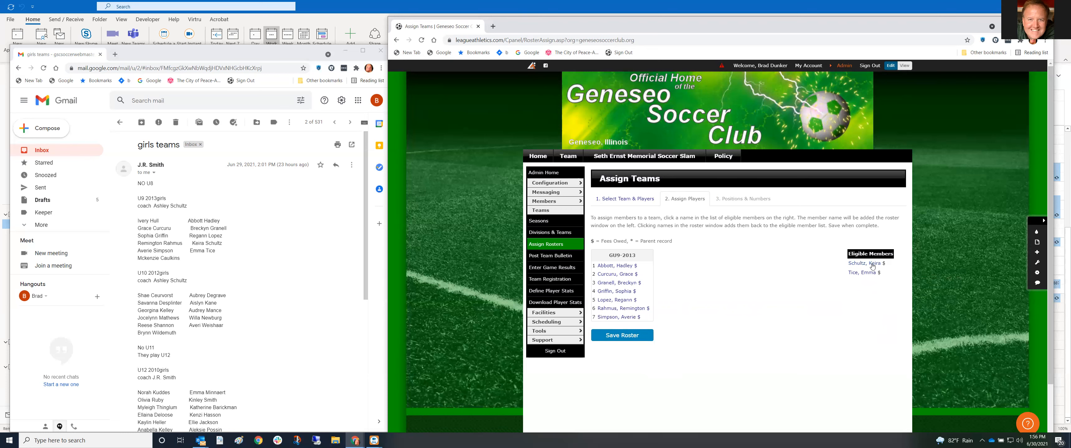
pyautogui.click(873, 266)
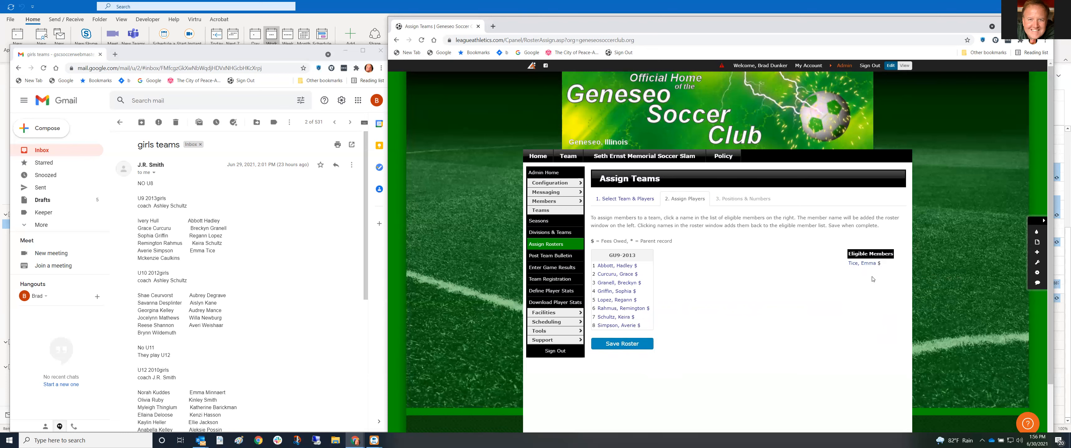
pyautogui.click(865, 264)
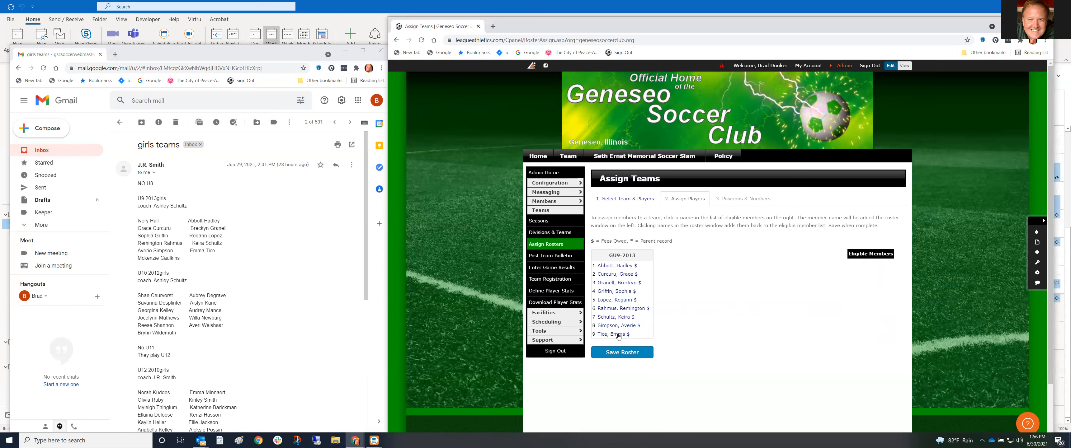
pyautogui.click(620, 353)
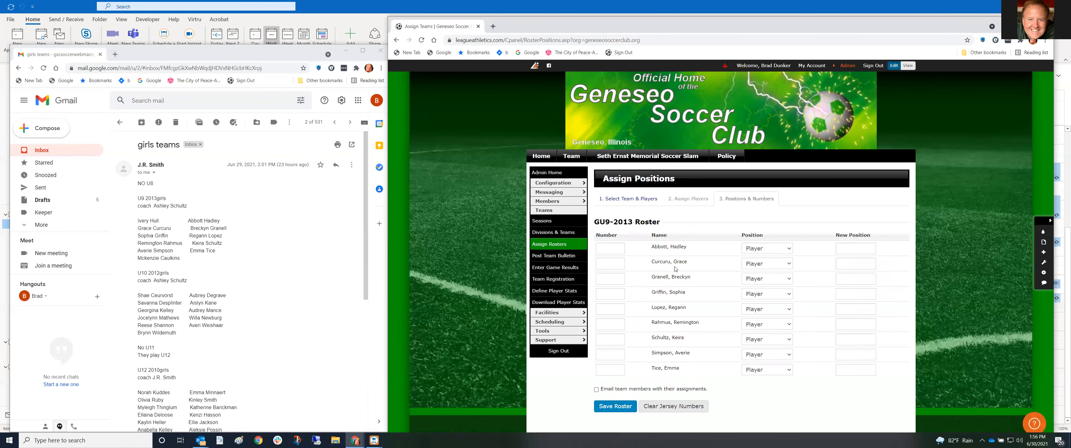
# Save the GU9-2013 positions and numbers and review the Divisions & Teams overview
pyautogui.click(610, 409)
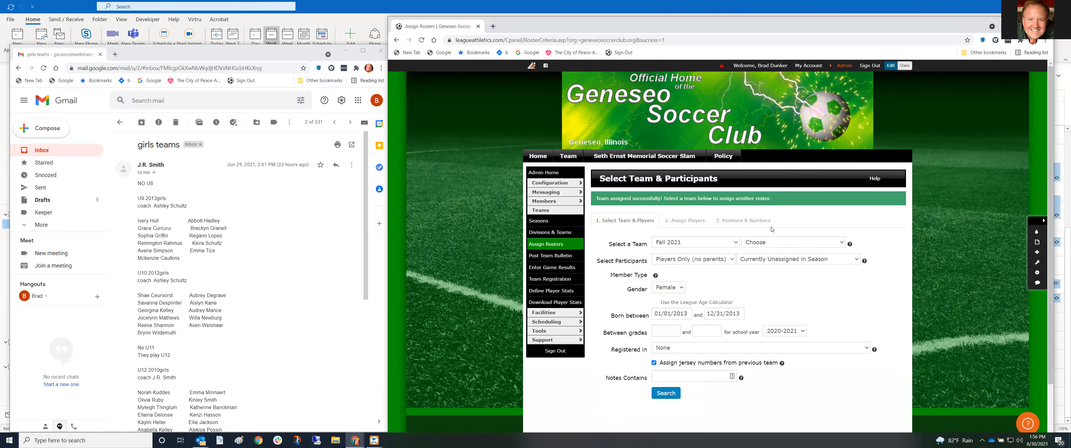
pyautogui.click(843, 66)
pyautogui.moveTo(737, 84)
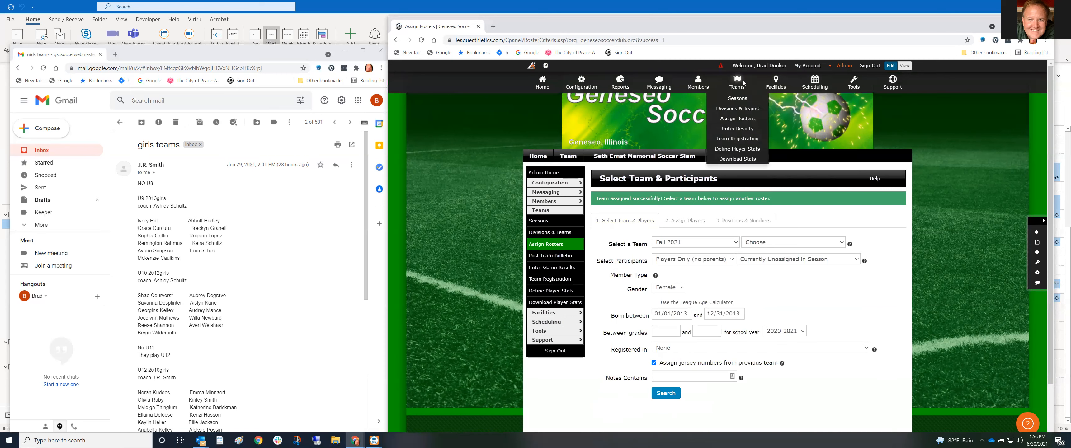
pyautogui.click(735, 109)
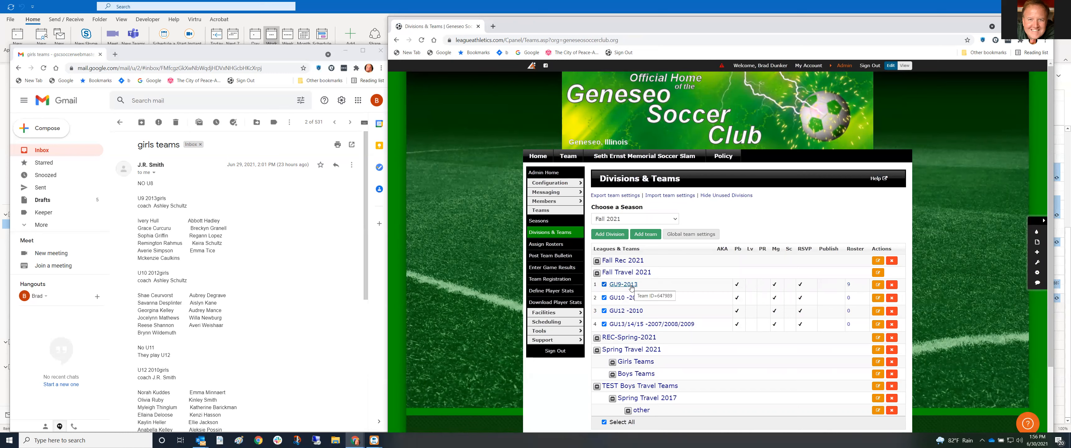
# Open the Lookup Members search page from the Admin menu
pyautogui.moveTo(742, 84)
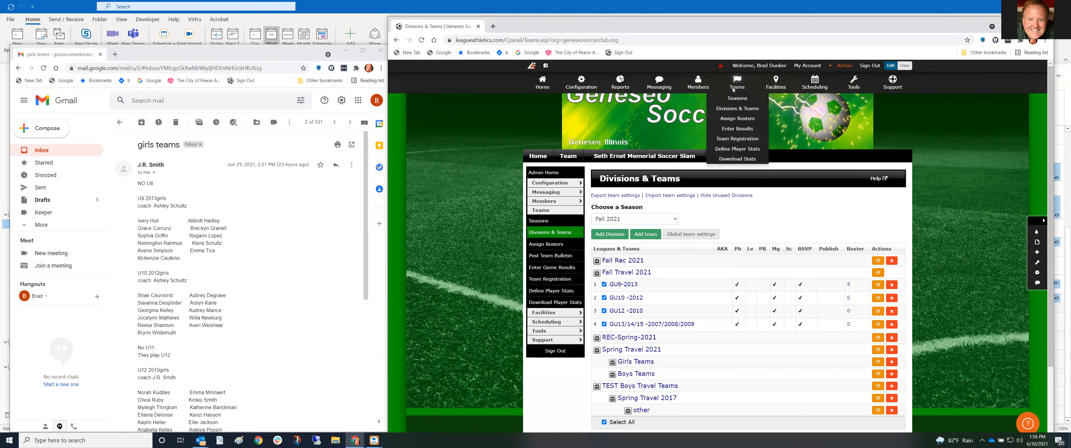
pyautogui.click(738, 119)
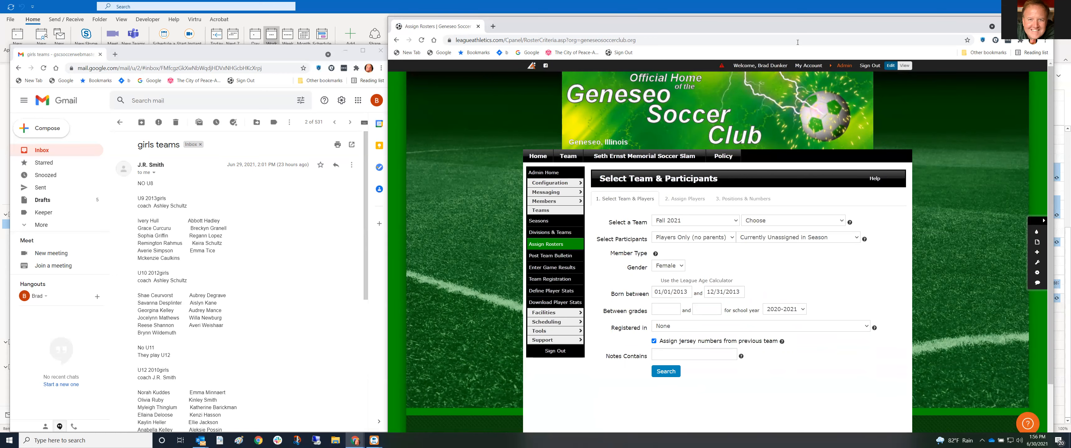
pyautogui.moveTo(699, 82)
pyautogui.click(702, 119)
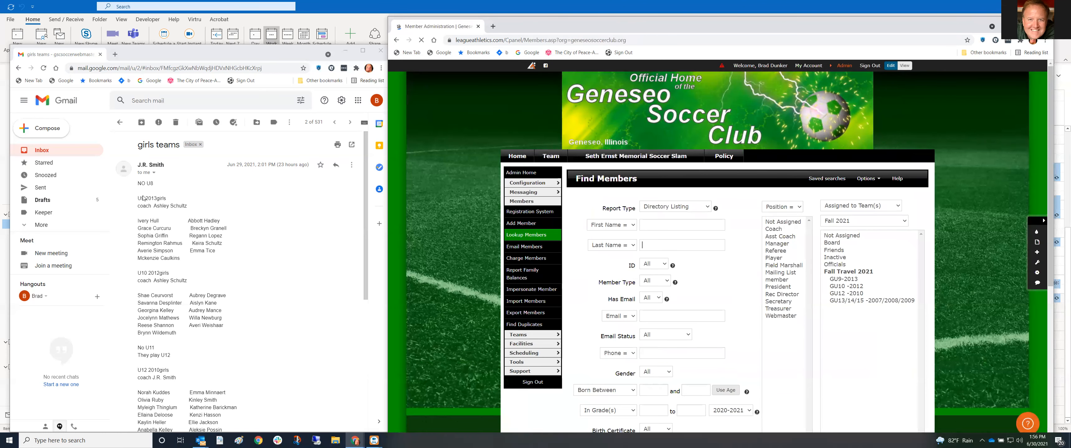
# Search members by the coach's surname copied from the email and open the coach's record
pyautogui.doubleClick(175, 206)
pyautogui.hotkey('ctrl', 'c')
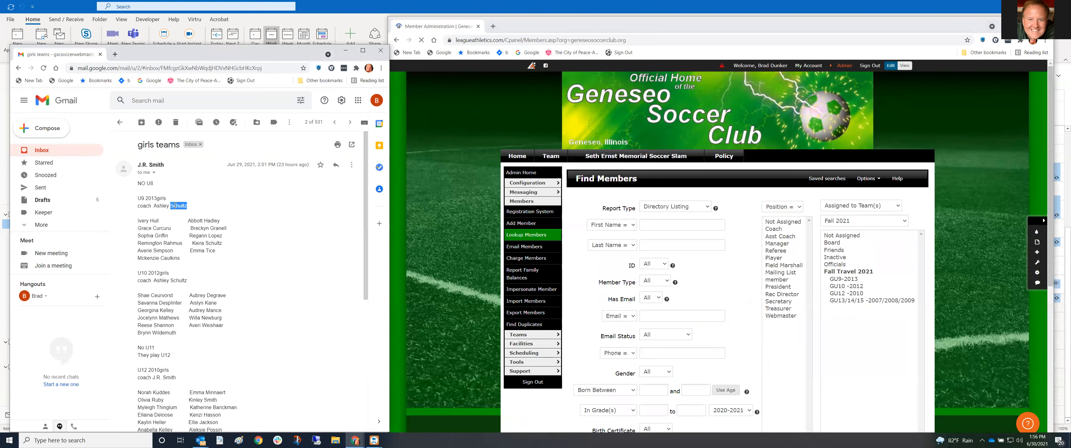
pyautogui.click(655, 244)
pyautogui.hotkey('ctrl', 'v')
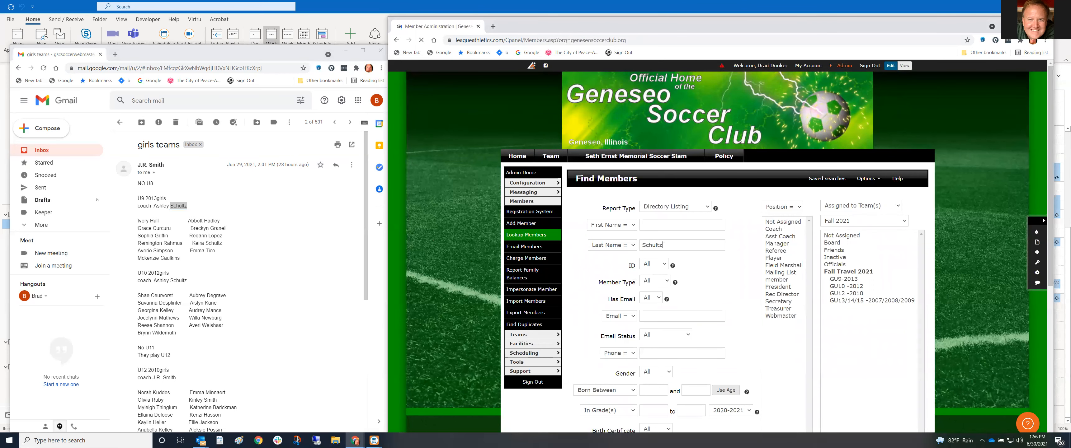
pyautogui.scroll(-4, 719, 309)
pyautogui.scroll(-3, 719, 309)
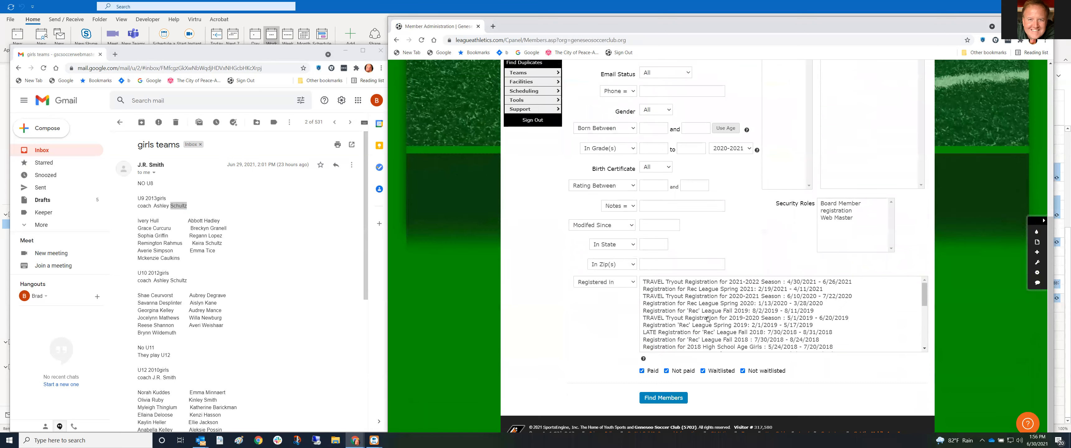
pyautogui.click(663, 398)
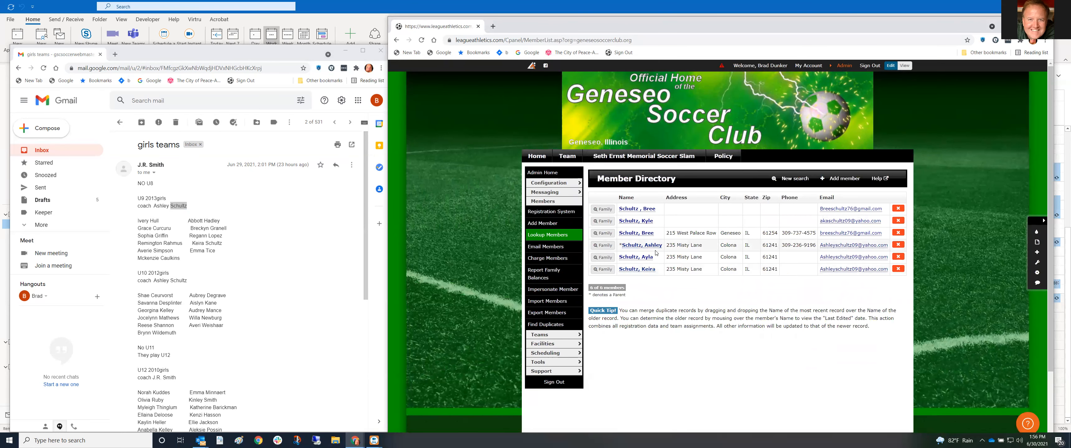
pyautogui.moveTo(652, 249)
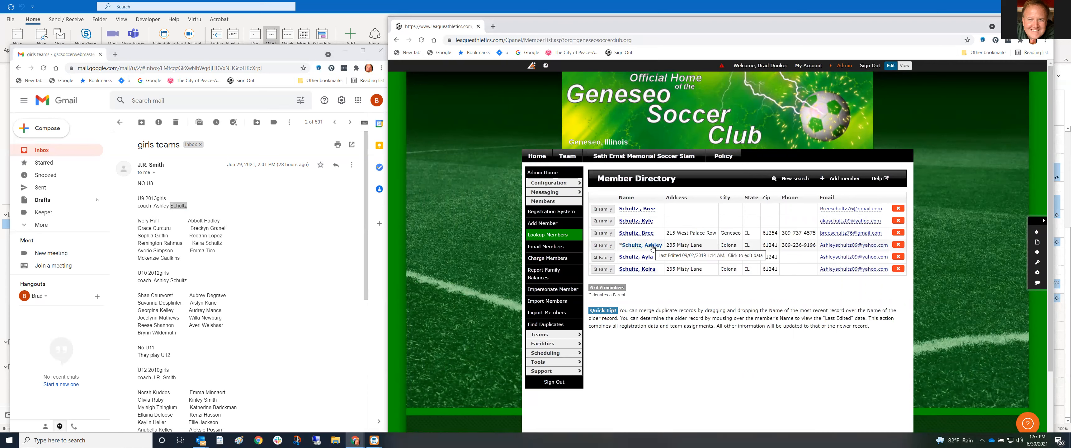
pyautogui.click(653, 245)
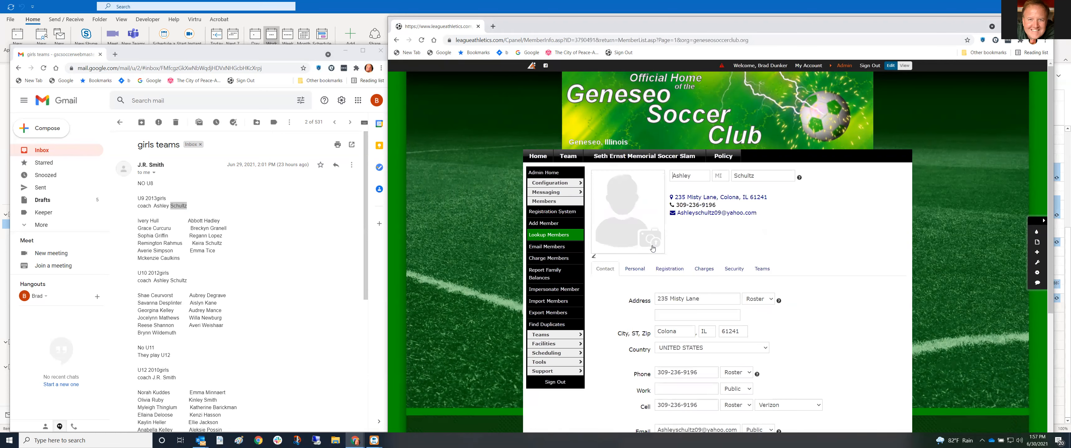
# Review the coach's personal details, then return to the Teams tab
pyautogui.click(760, 269)
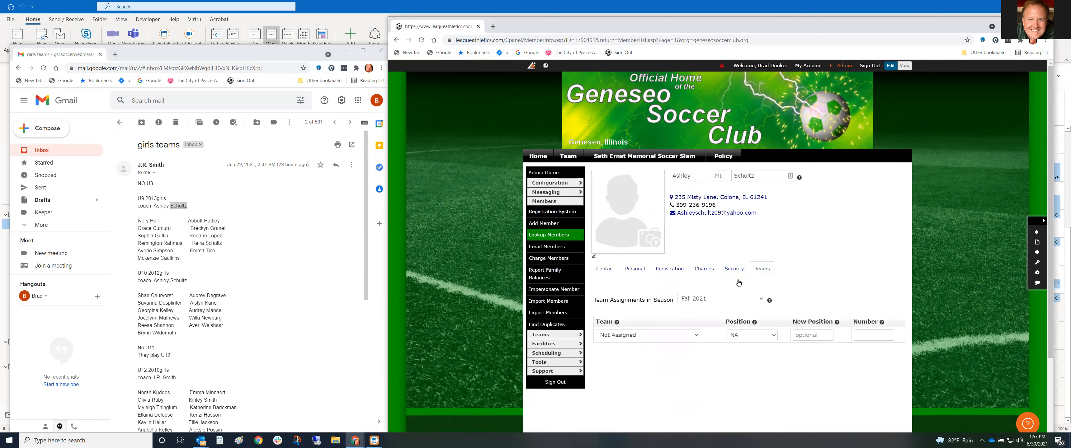
pyautogui.click(635, 269)
pyautogui.scroll(-3, 678, 267)
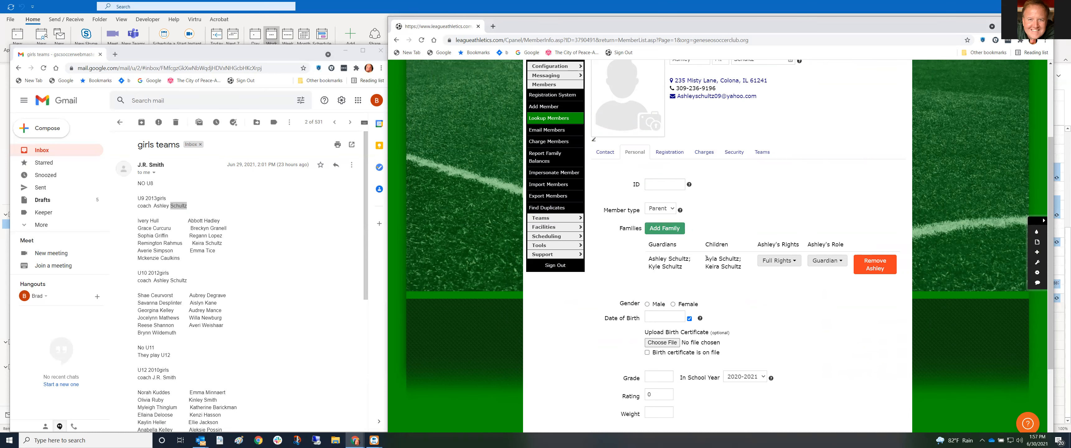
pyautogui.scroll(1, 714, 267)
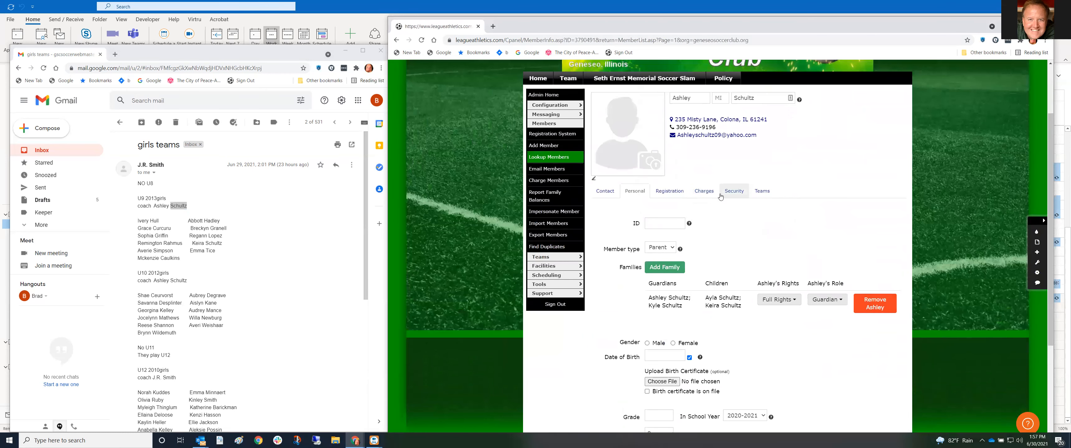
pyautogui.click(756, 192)
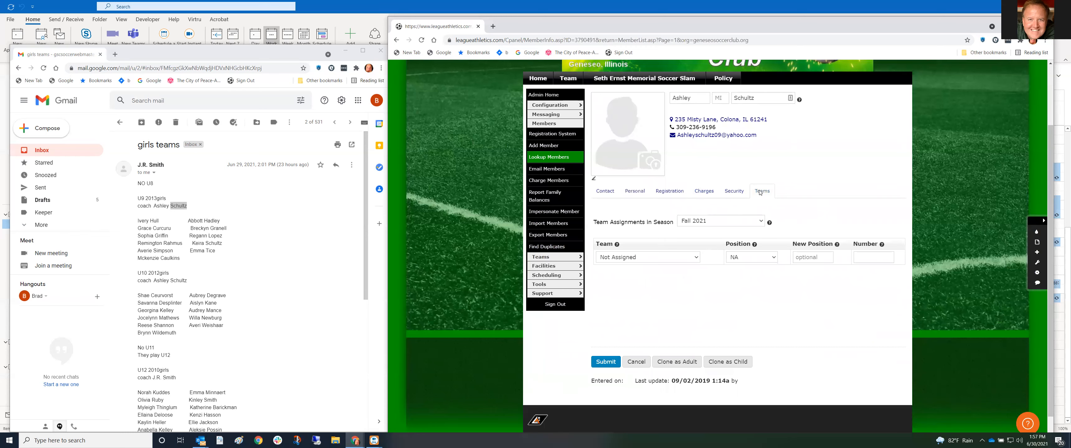
# Assign the coach to GU9-2013 for Fall 2021 with position Coach and submit
pyautogui.click(696, 258)
pyautogui.click(727, 224)
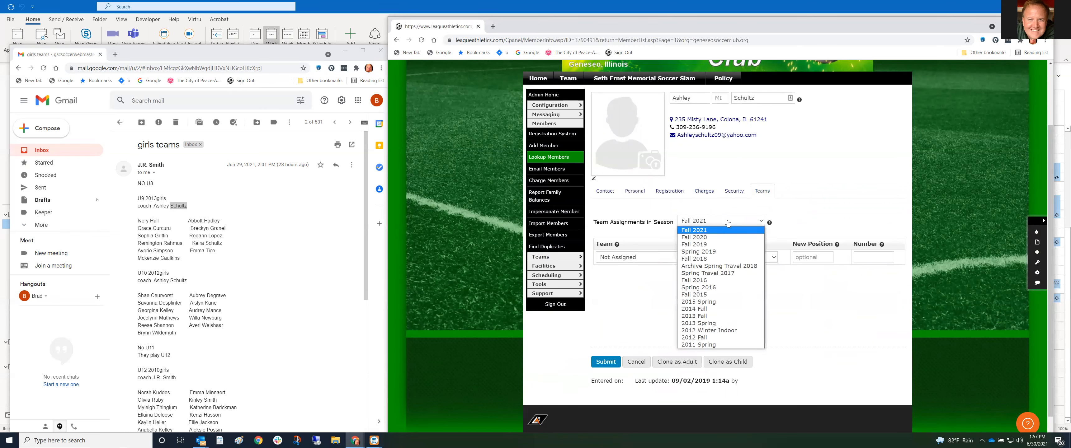
pyautogui.click(801, 204)
pyautogui.click(697, 257)
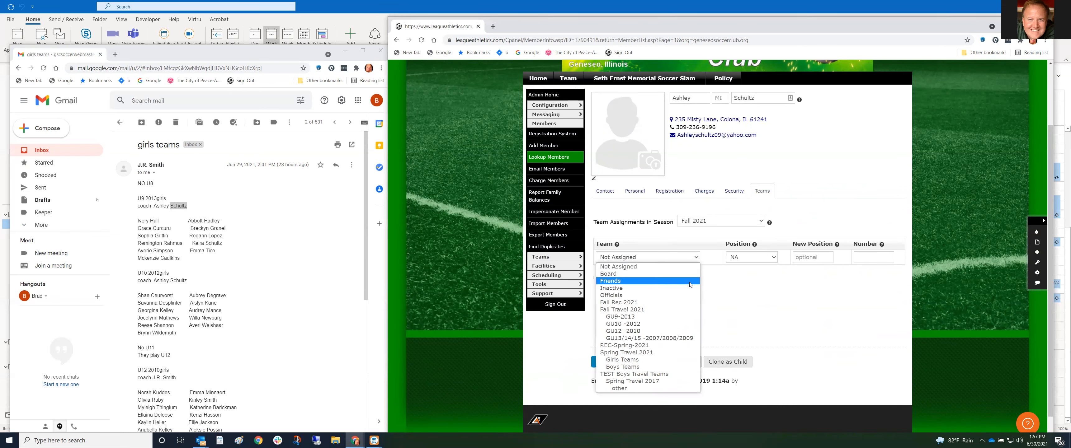
pyautogui.click(659, 318)
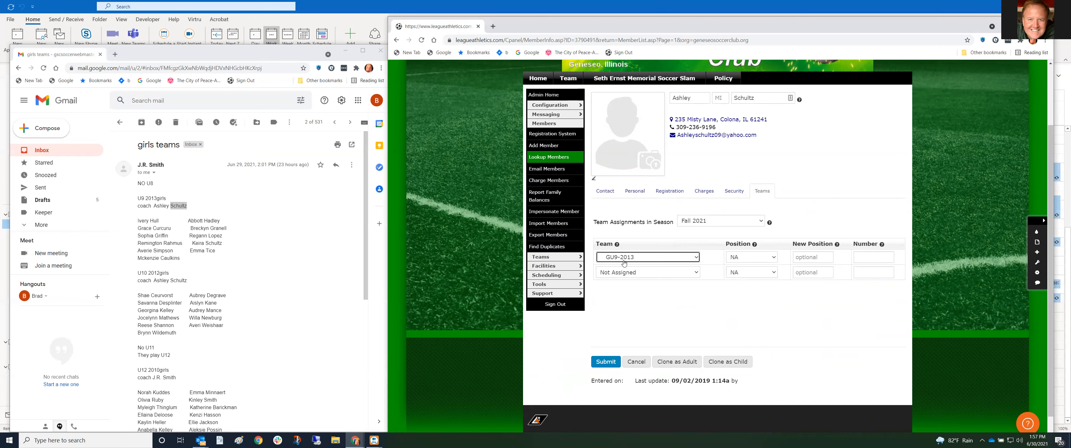
pyautogui.click(775, 258)
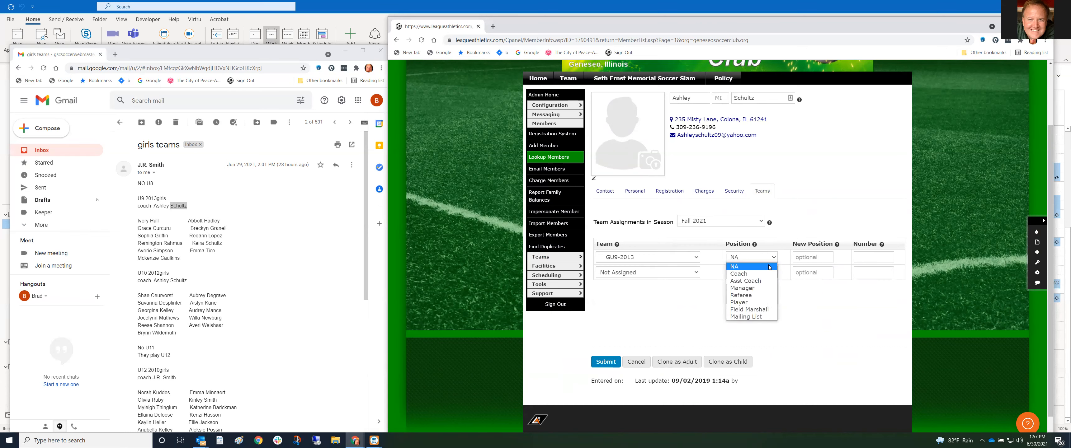
pyautogui.click(759, 276)
pyautogui.scroll(-1, 665, 307)
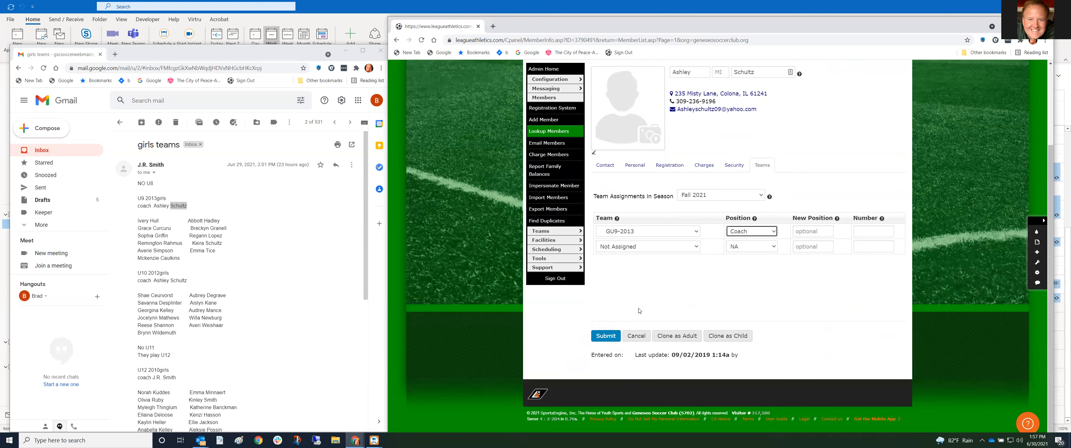
pyautogui.click(608, 337)
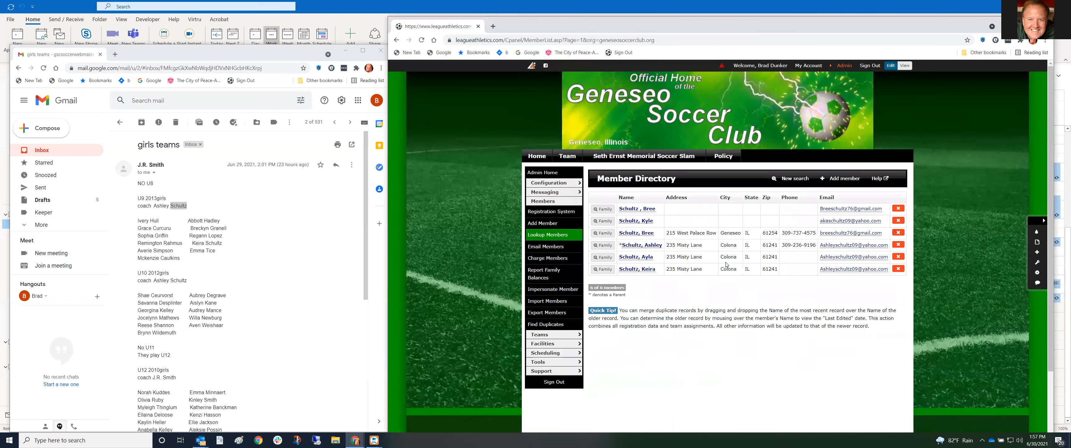
pyautogui.scroll(-2, 764, 294)
pyautogui.scroll(2, 858, 126)
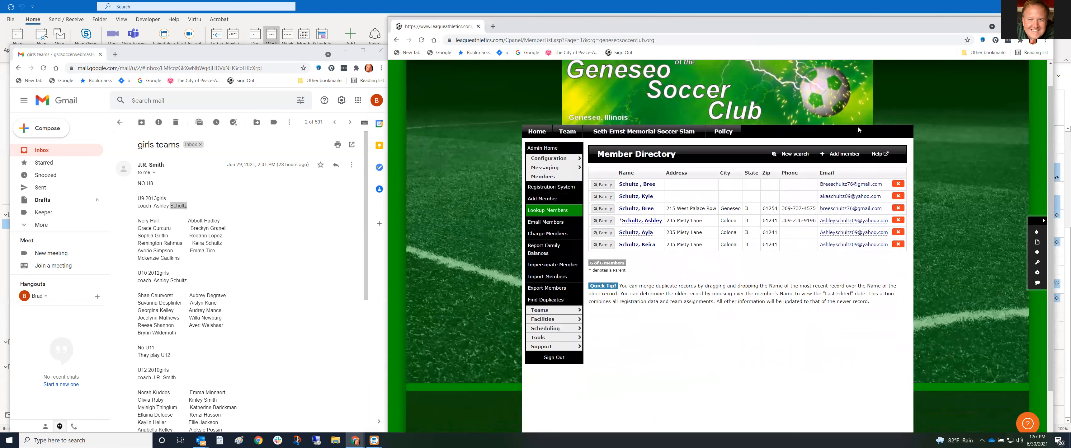
pyautogui.click(844, 64)
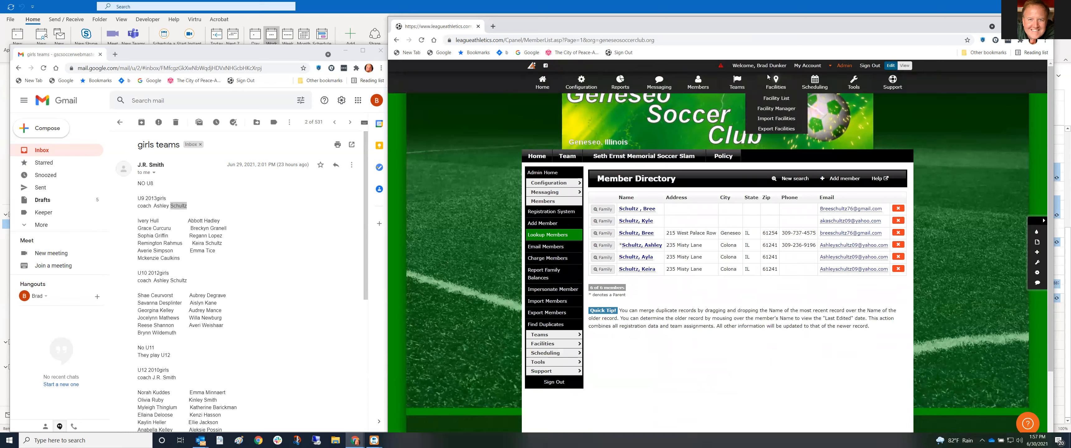
pyautogui.moveTo(697, 90)
pyautogui.moveTo(737, 88)
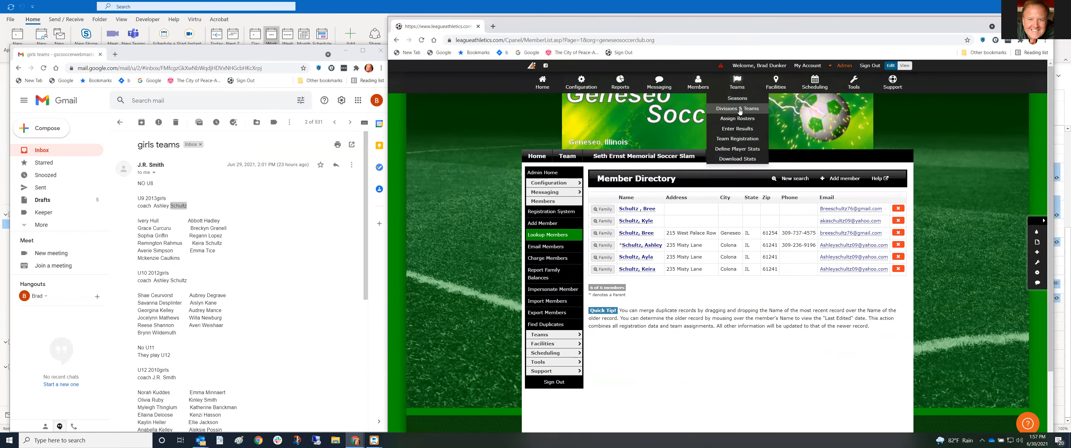
pyautogui.click(739, 110)
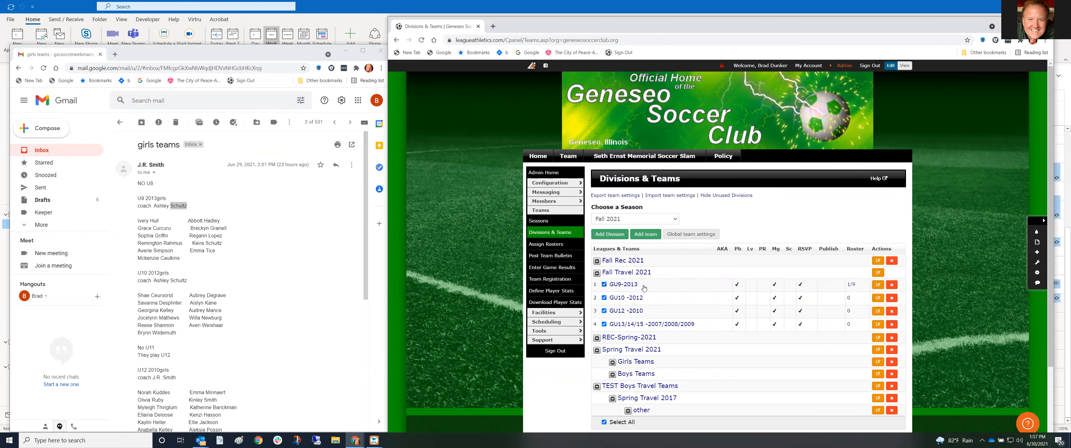
pyautogui.scroll(-2, 413, 163)
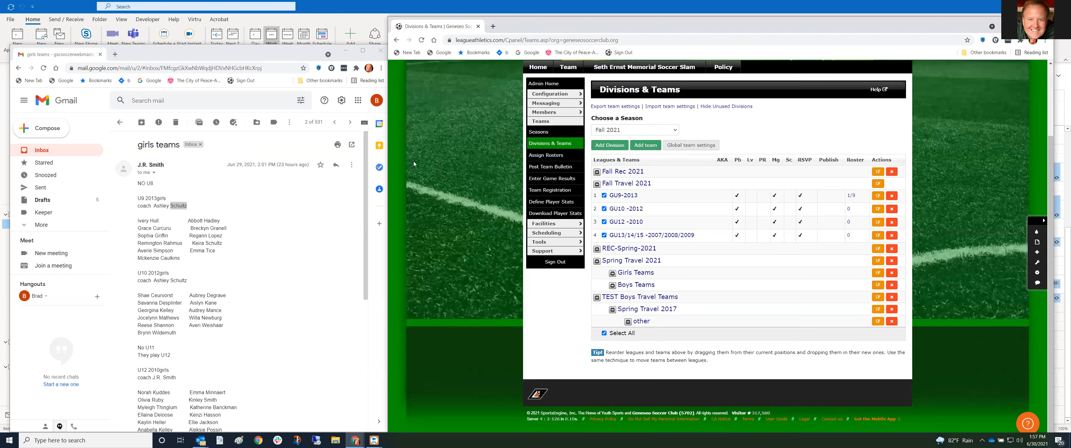
# Start a reply saying two listed players aren't registered for fall and must register for the U9 girls team
pyautogui.click(336, 165)
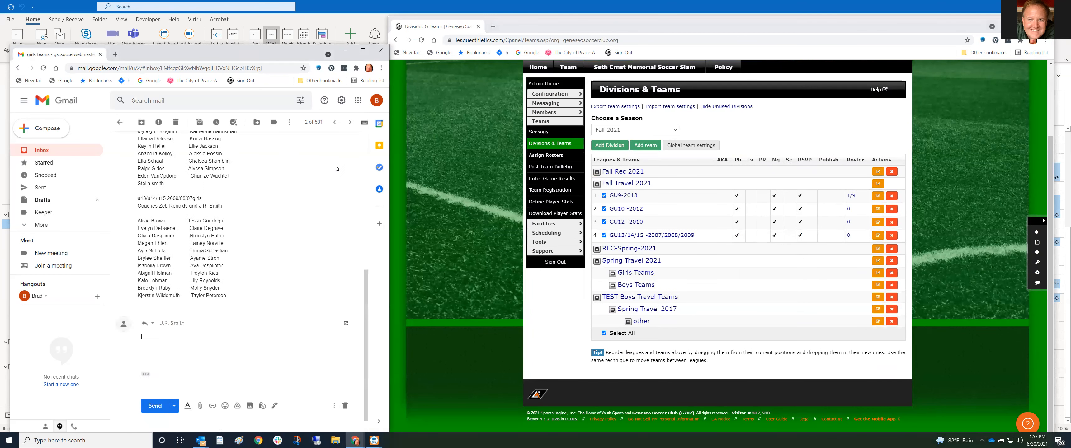
pyautogui.write('We have 2 playe')
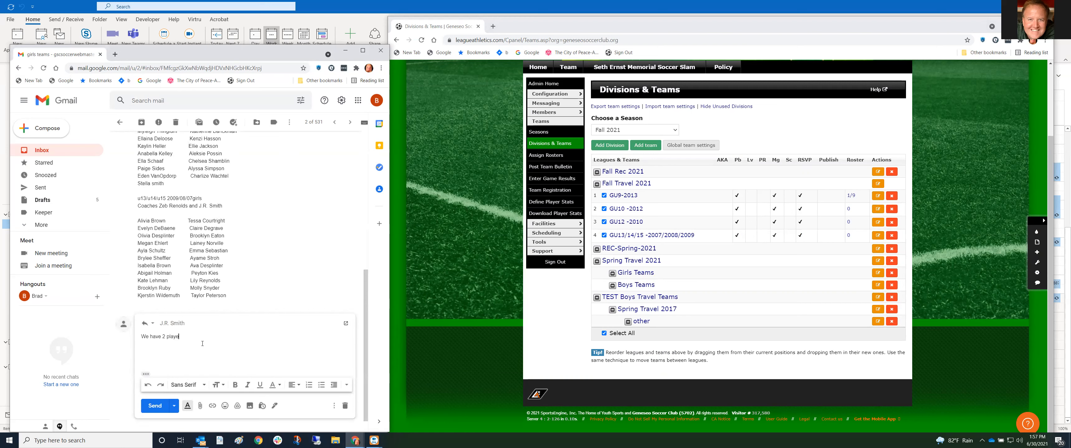
pyautogui.write('rs in your list, that are not registered with the club f')
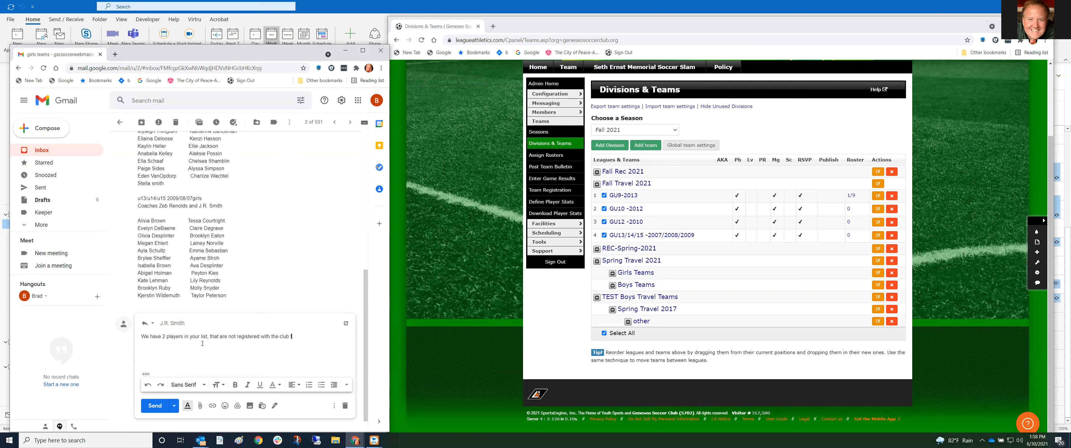
pyautogui.write('or fall season.  We need t')
pyautogui.write('hem to ')
pyautogui.write('register')
pyautogui.write(' imm')
pyautogui.press('Tab')
pyautogui.write('if we want to get them added to the')
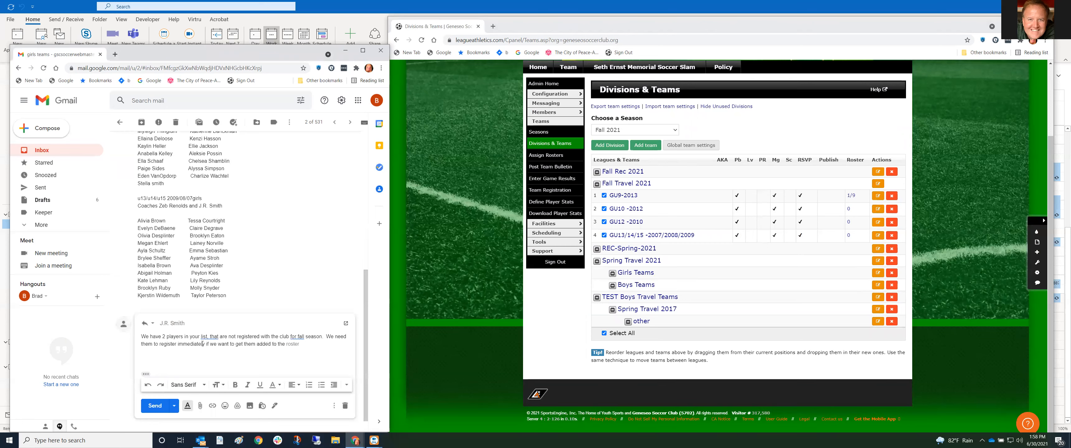
pyautogui.press('Tab')
pyautogui.write('They are for the U9 girls')
pyautogui.press('Tab')
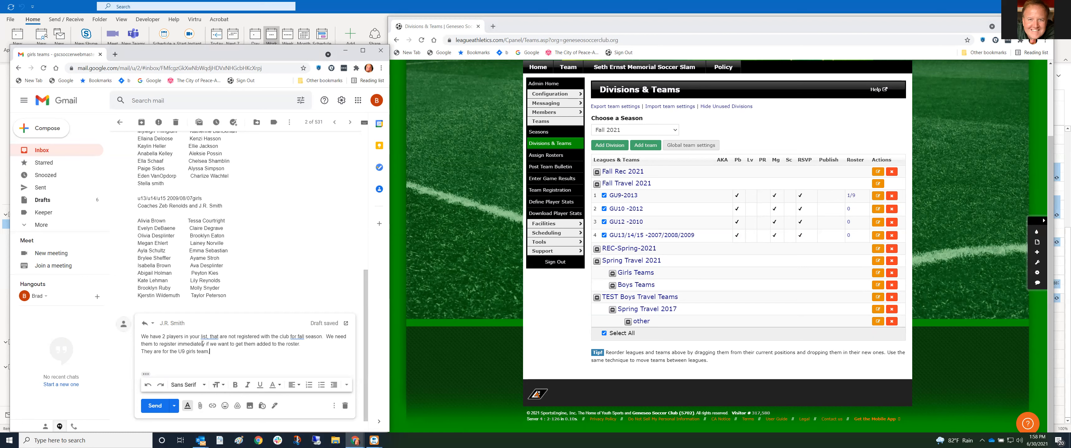
pyautogui.write(',')
# Copy the last U9 player's name from the email into the reply and begin a second name line
pyautogui.scroll(1, 182, 223)
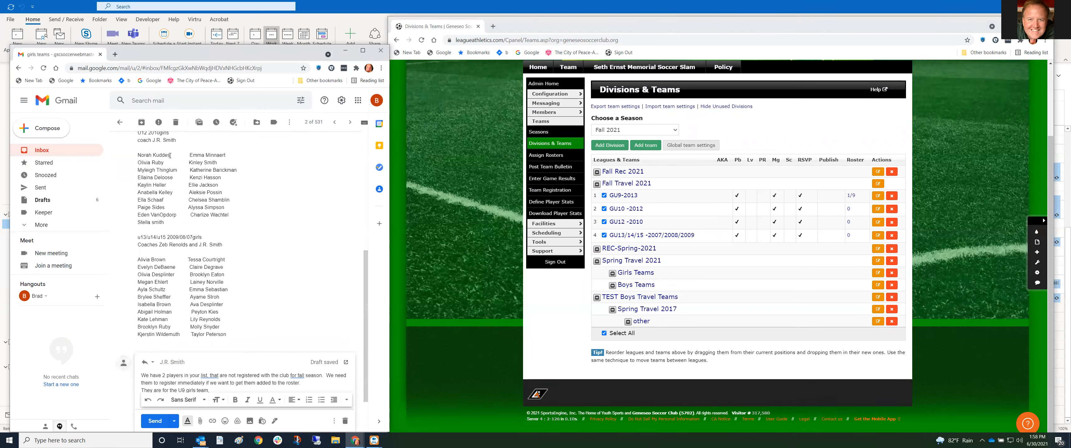
pyautogui.scroll(5, 169, 161)
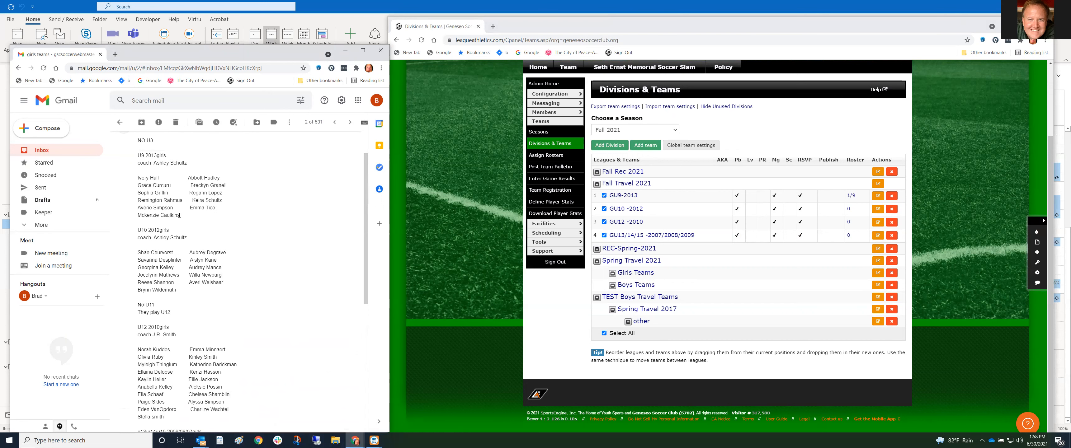
pyautogui.moveTo(181, 216); pyautogui.dragTo(139, 215)
pyautogui.hotkey('ctrl', 'c')
pyautogui.click(143, 216)
pyautogui.scroll(-6, 211, 340)
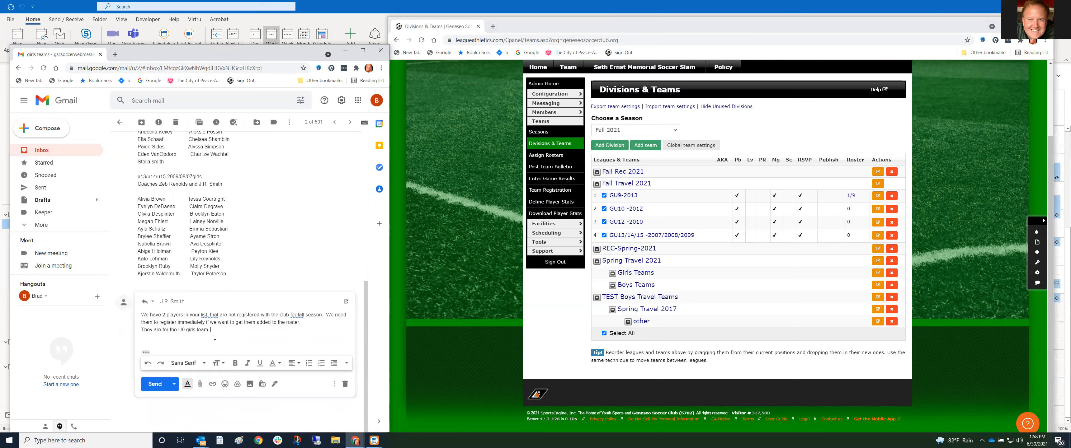
pyautogui.hotkey('ctrl', 'v')
pyautogui.press('Return')
pyautogui.write('Ivery')
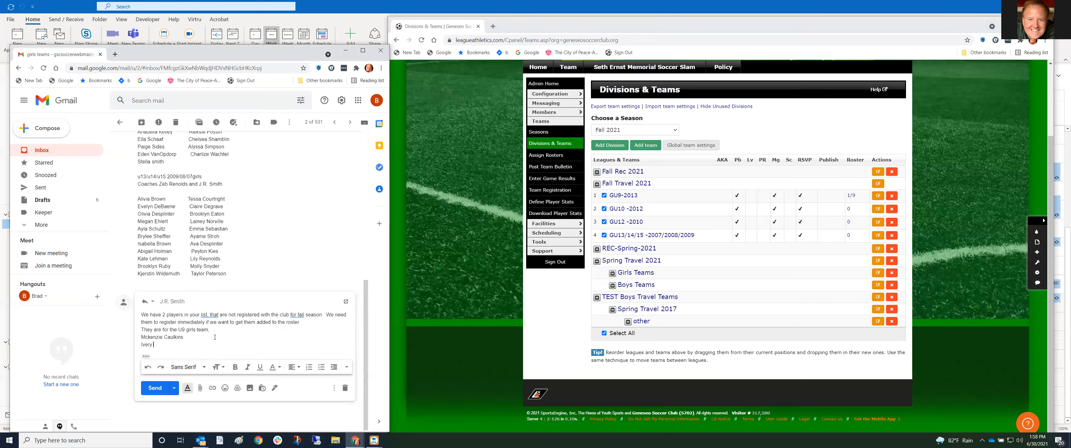
# Remove the half-typed second name from the reply and send it
pyautogui.scroll(10, 214, 338)
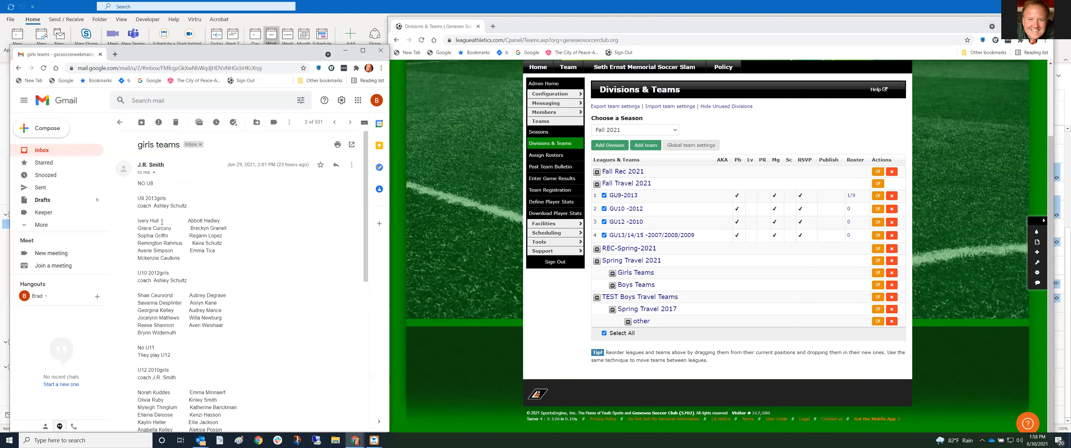
pyautogui.moveTo(159, 220); pyautogui.dragTo(138, 222)
pyautogui.scroll(-10, 179, 242)
pyautogui.click(159, 341)
pyautogui.press('BackSpace')
pyautogui.press('BackSpace')
pyautogui.press('BackSpace')
pyautogui.press('BackSpace')
pyautogui.scroll(2, 161, 417)
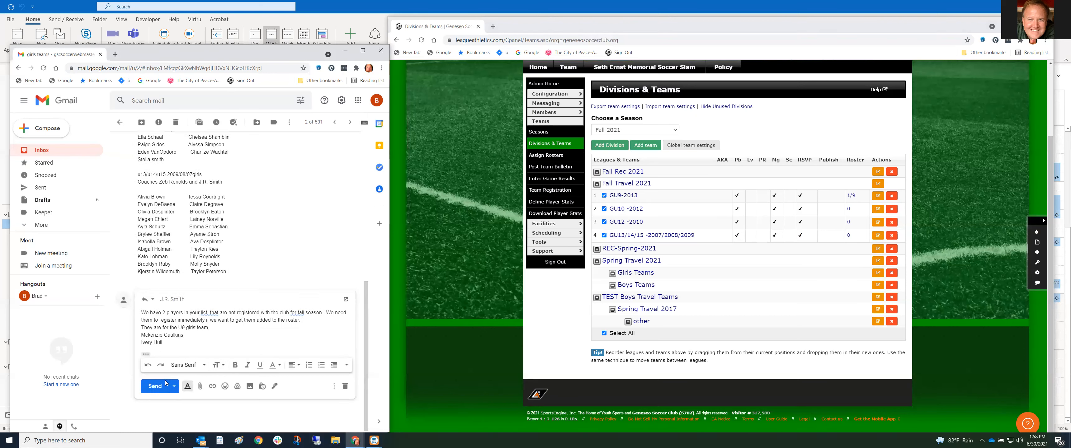
pyautogui.click(155, 430)
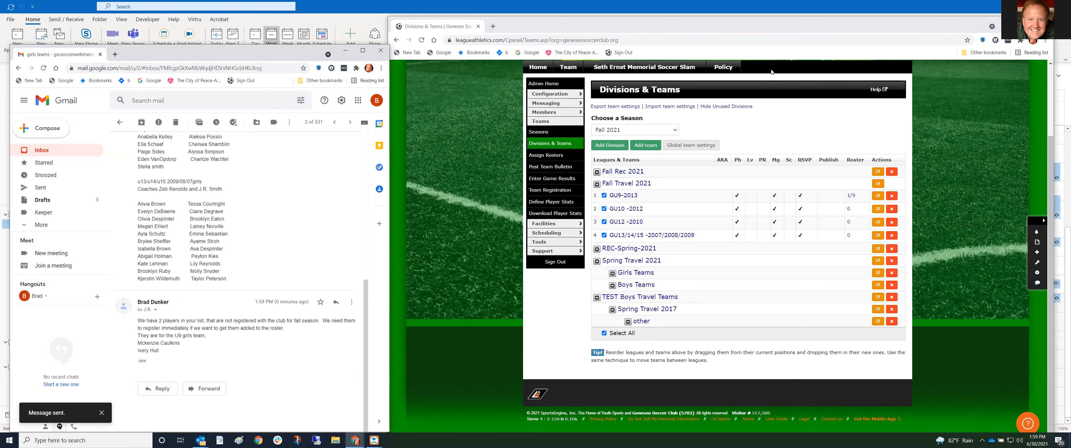
# Scroll the League Athletics page to the top and open the Admin menu bar
pyautogui.moveTo(1050, 152); pyautogui.dragTo(1048, 145)
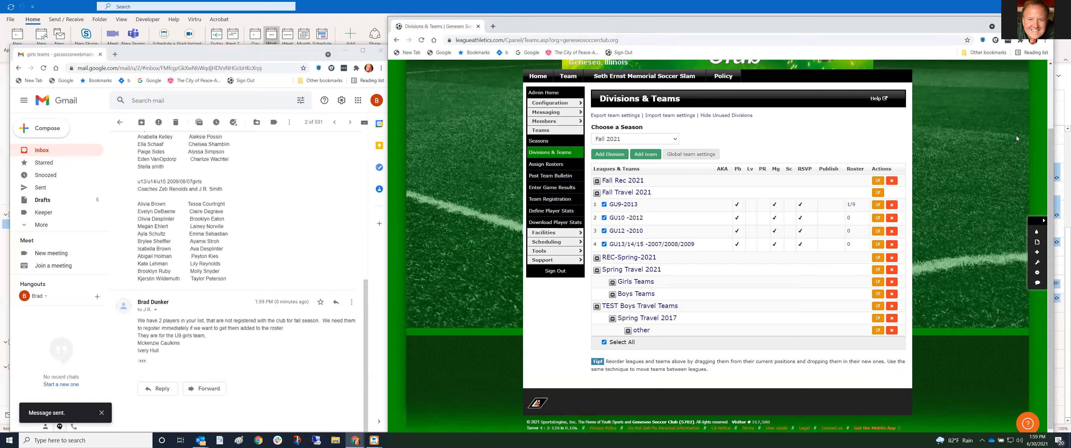
pyautogui.moveTo(1051, 137); pyautogui.dragTo(1051, 134)
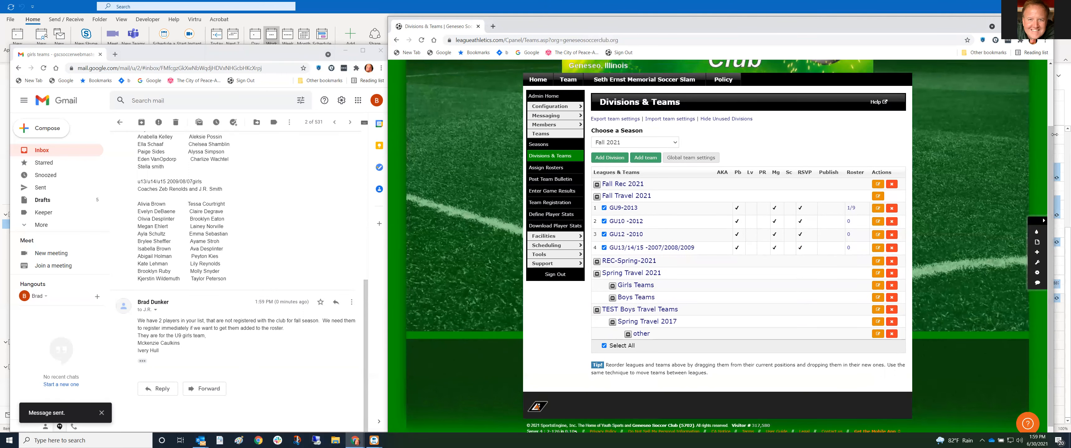
pyautogui.moveTo(1049, 139); pyautogui.dragTo(1049, 136)
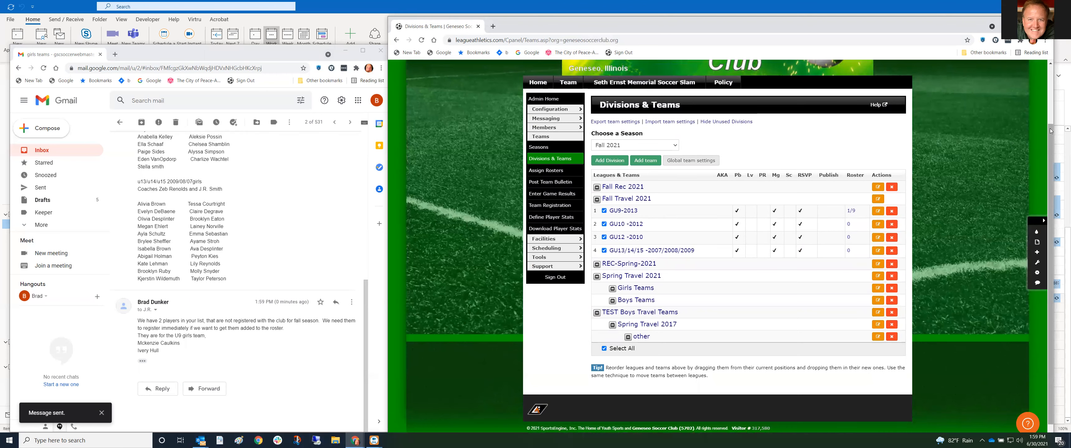
pyautogui.moveTo(1050, 126); pyautogui.dragTo(1050, 124)
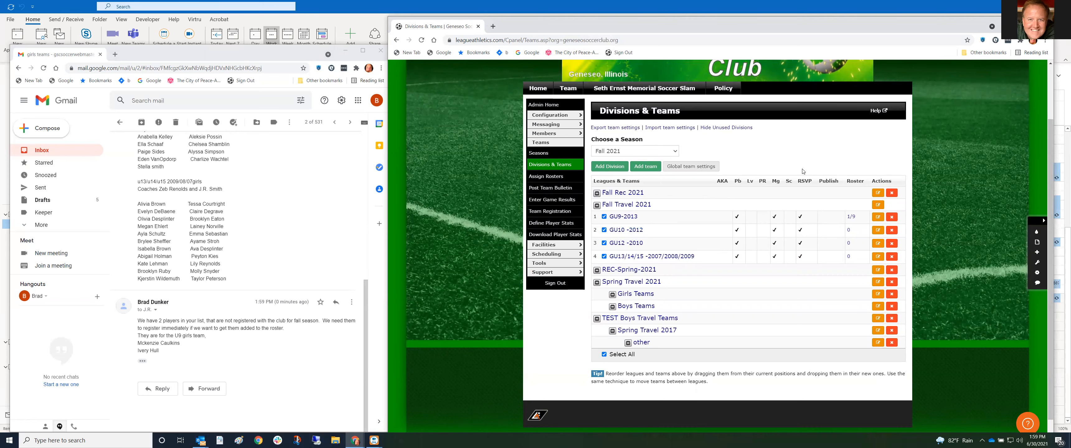
pyautogui.scroll(1, 803, 171)
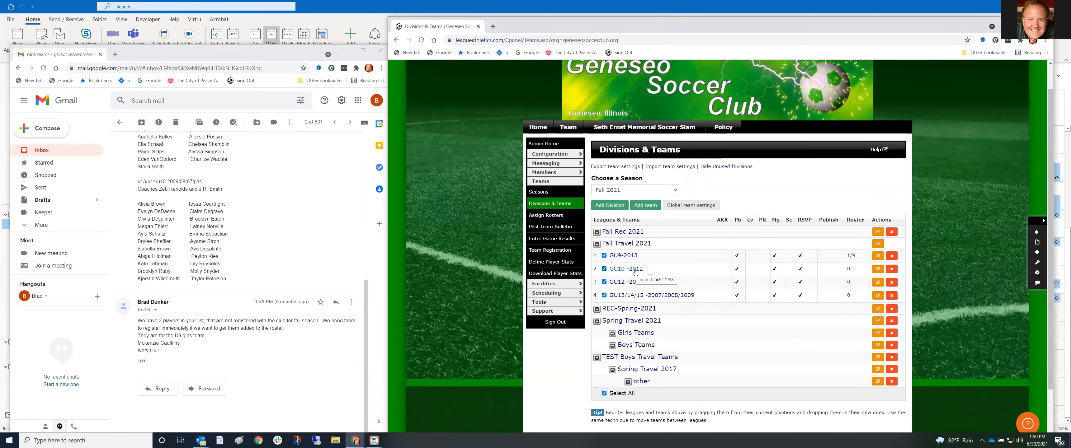
pyautogui.scroll(1, 635, 272)
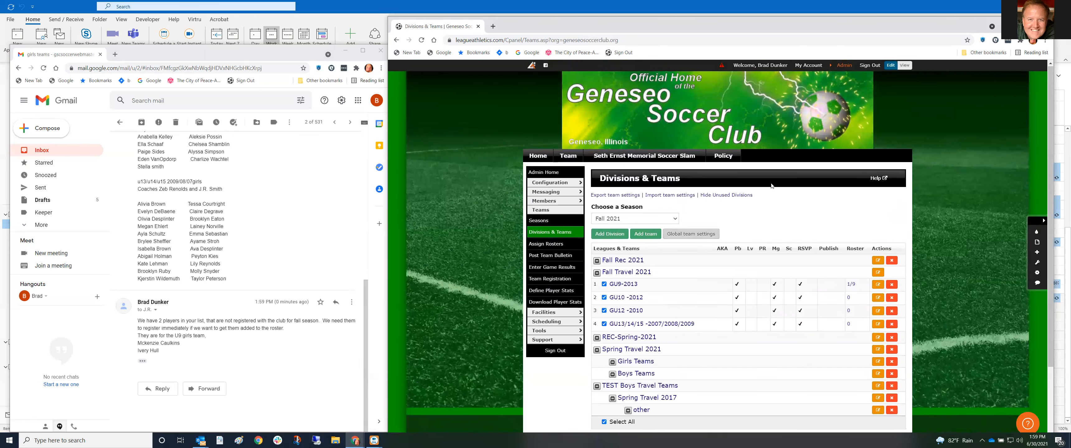
pyautogui.click(847, 67)
# Set up a roster search for GU10 -2012 with birth dates 01/01/2012–12/31/2012
pyautogui.moveTo(737, 85)
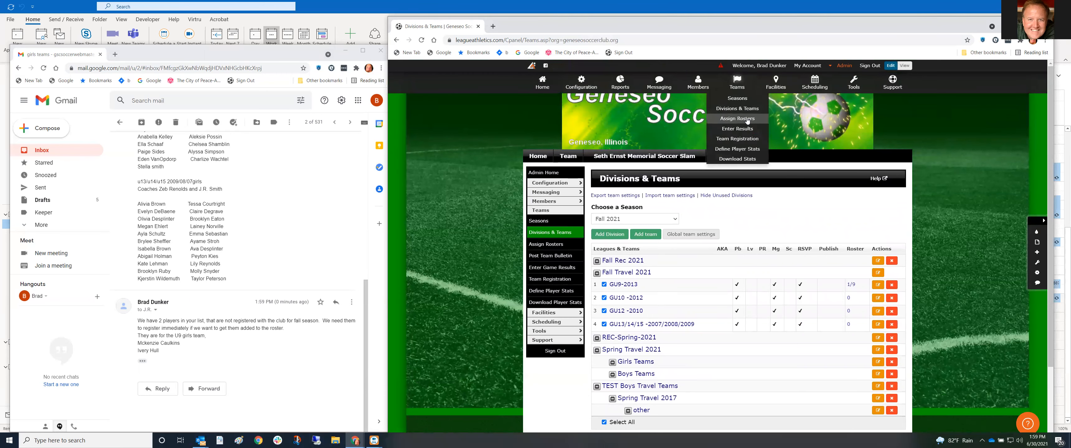
pyautogui.click(748, 120)
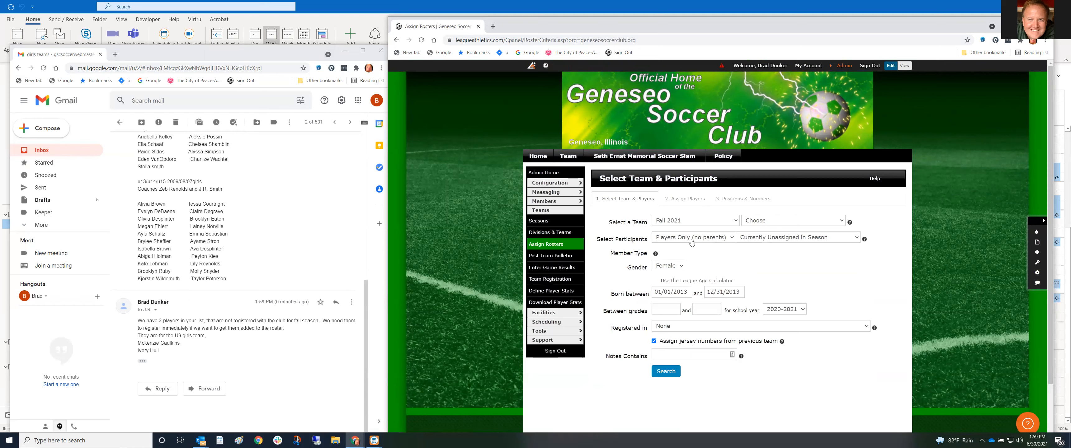
pyautogui.click(790, 220)
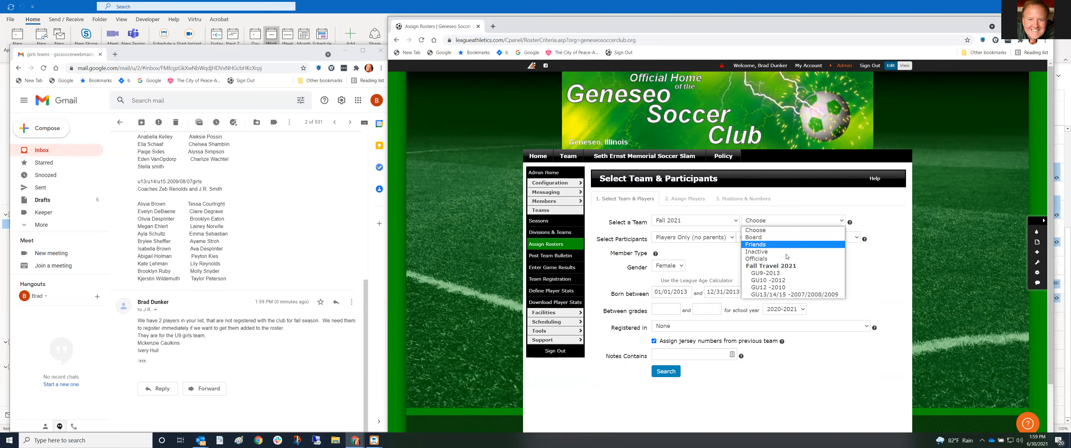
pyautogui.click(768, 280)
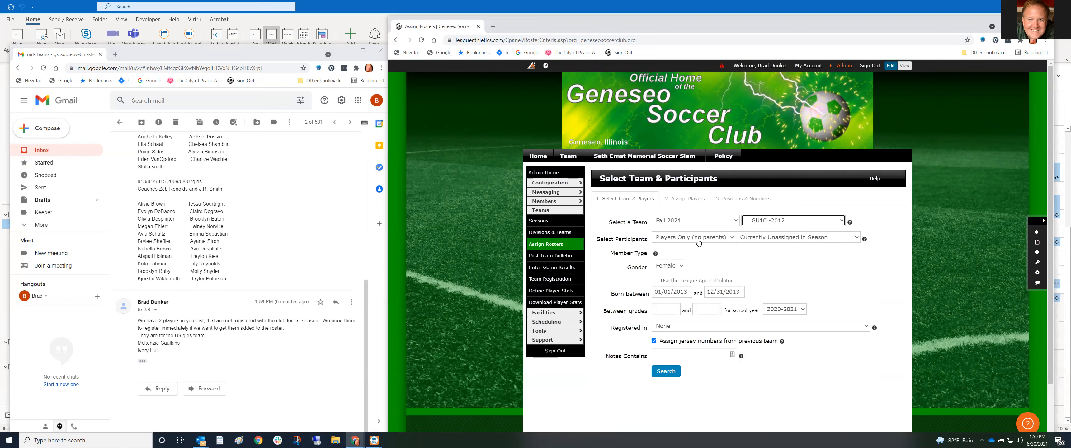
pyautogui.click(686, 292)
pyautogui.press('Delete')
pyautogui.write('2')
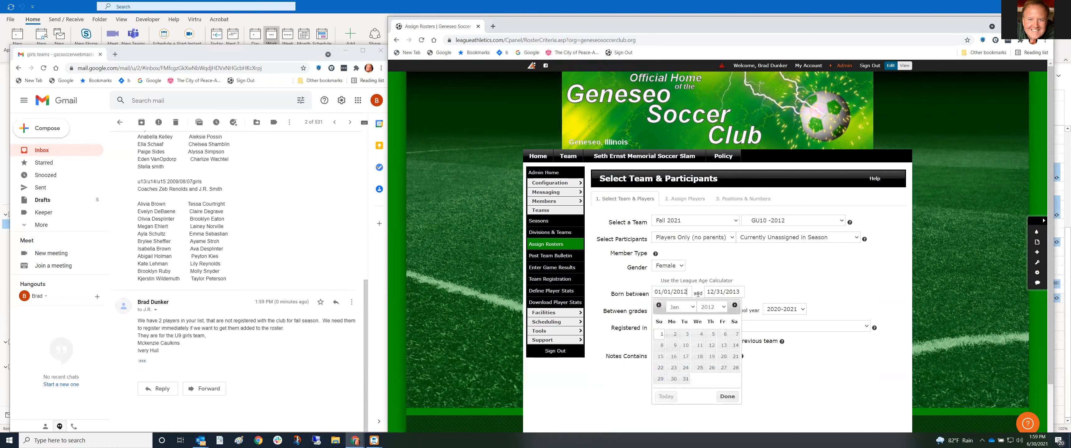
pyautogui.click(742, 292)
pyautogui.press('BackSpace')
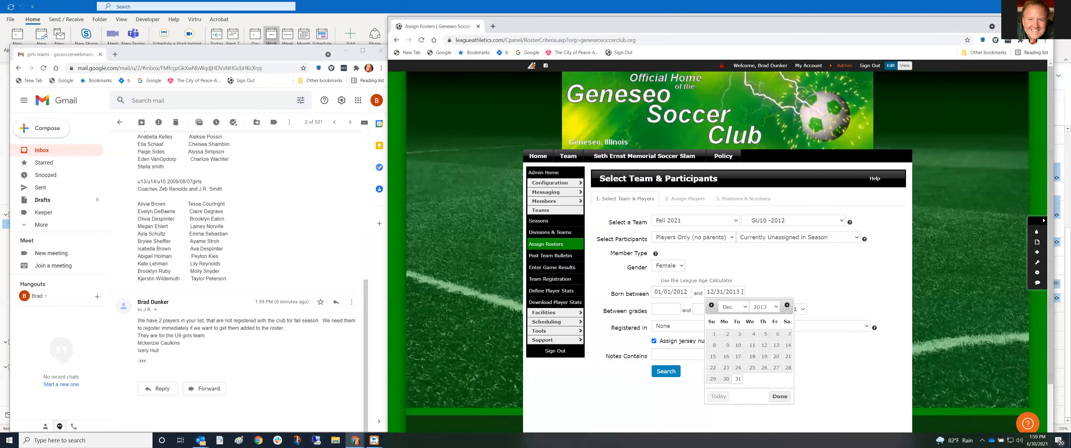
pyautogui.write('2')
pyautogui.click(745, 297)
# Limit to the TRAVEL Tryout Registration program, search, and continue past the extra criteria
pyautogui.click(707, 327)
pyautogui.click(702, 342)
pyautogui.click(667, 383)
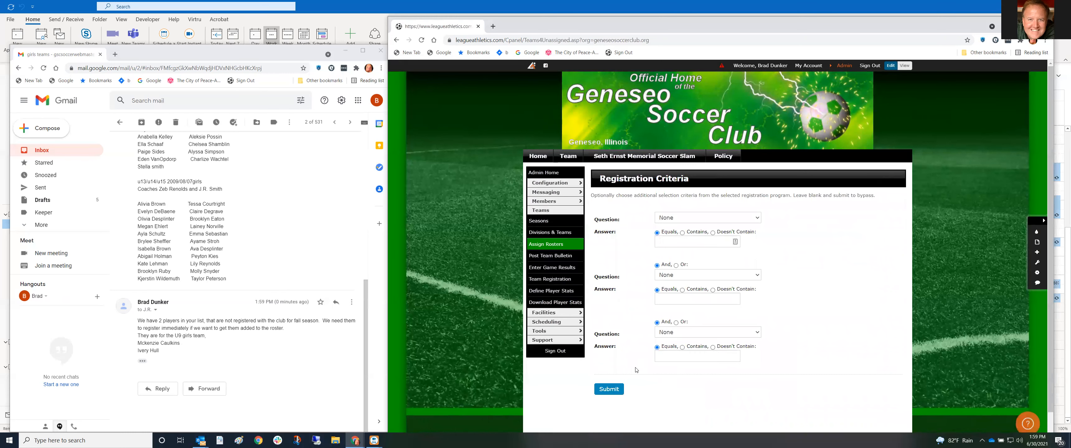
pyautogui.click(609, 390)
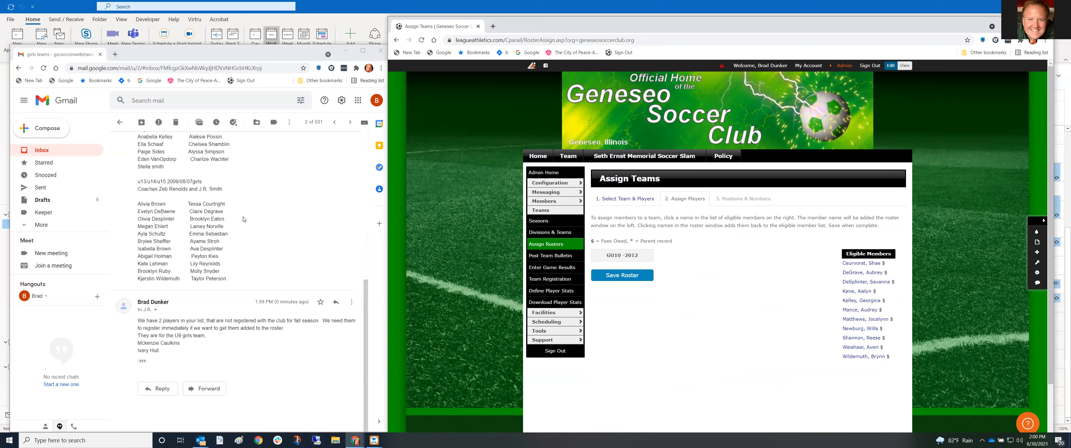
# Move all 11 eligible girls from Eligible Members onto GU10 -2012 and save the roster
pyautogui.scroll(5, 243, 219)
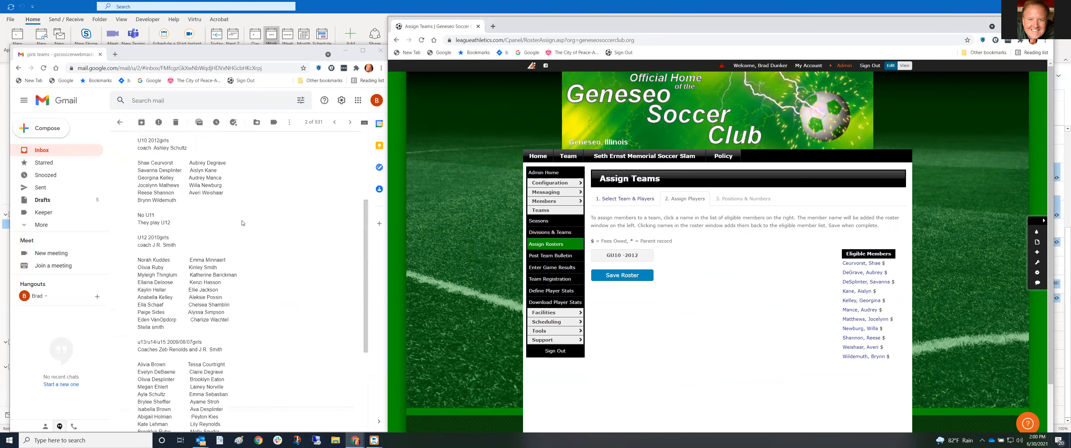
pyautogui.scroll(2, 242, 223)
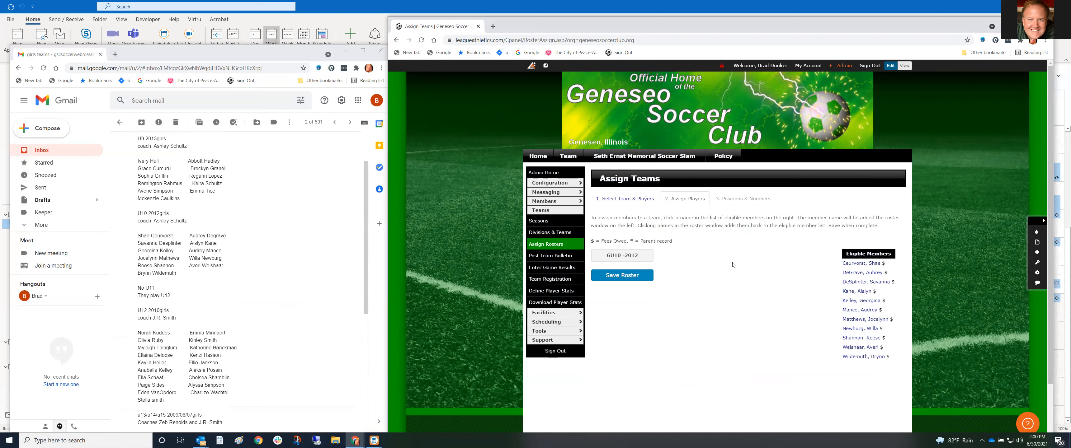
pyautogui.click(855, 263)
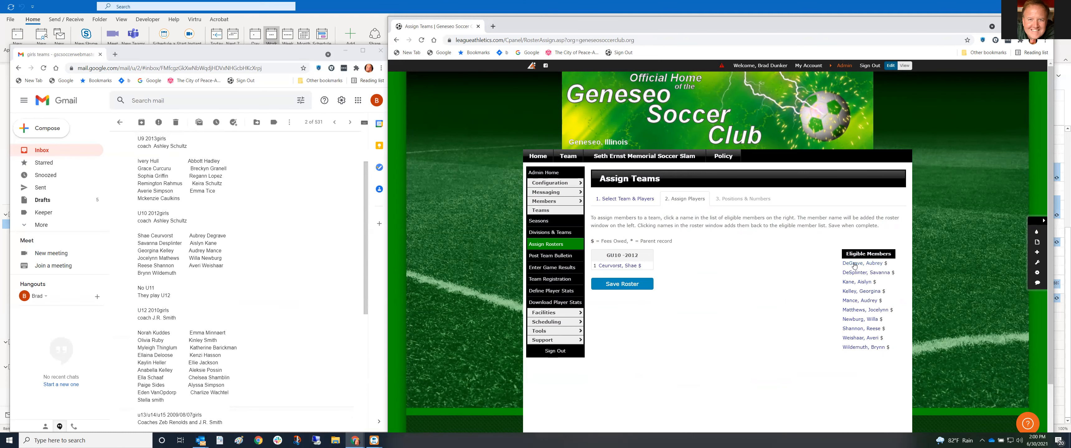
pyautogui.click(854, 265)
pyautogui.click(855, 265)
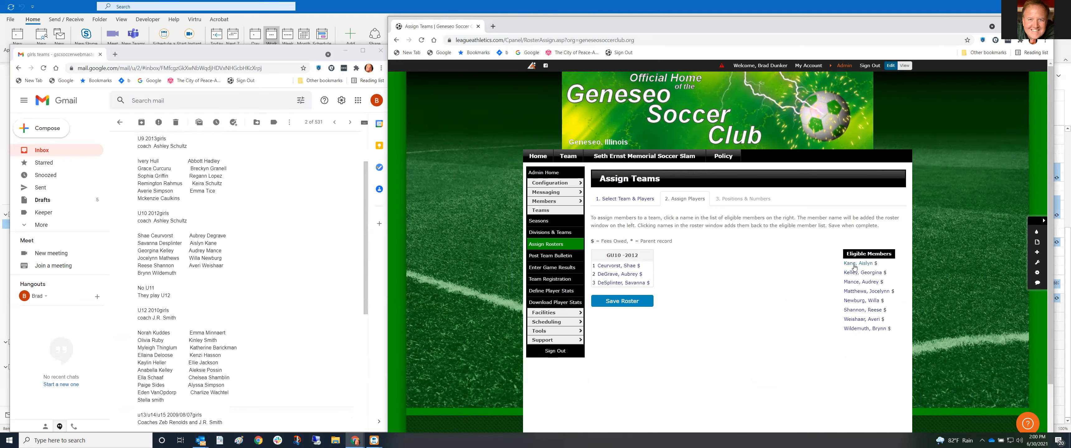
pyautogui.click(854, 265)
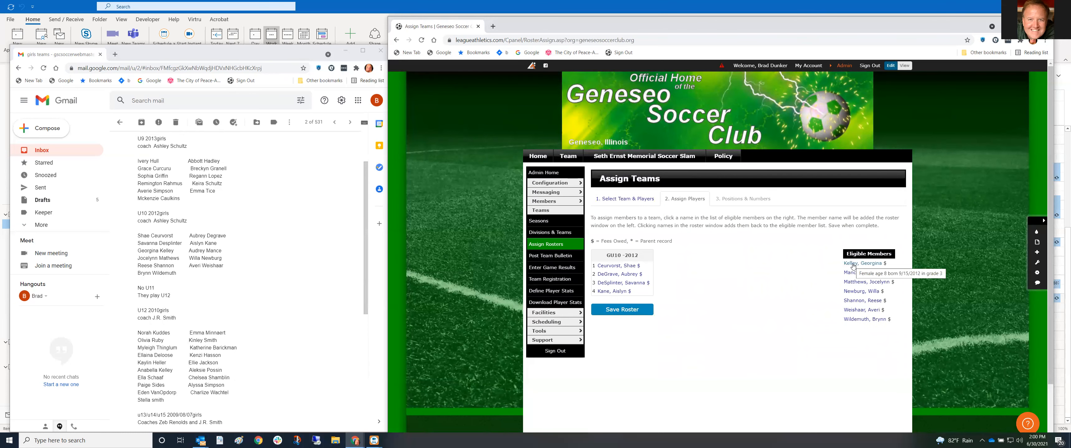
pyautogui.click(853, 264)
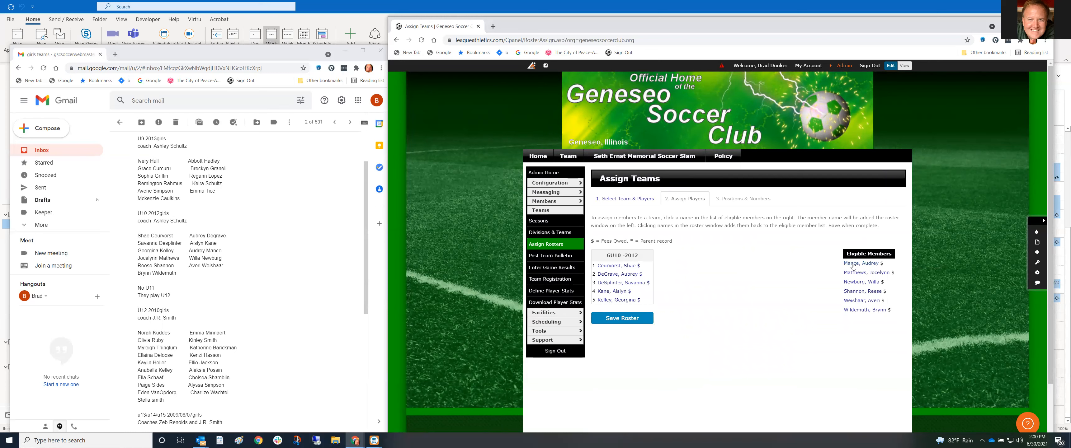
pyautogui.click(853, 265)
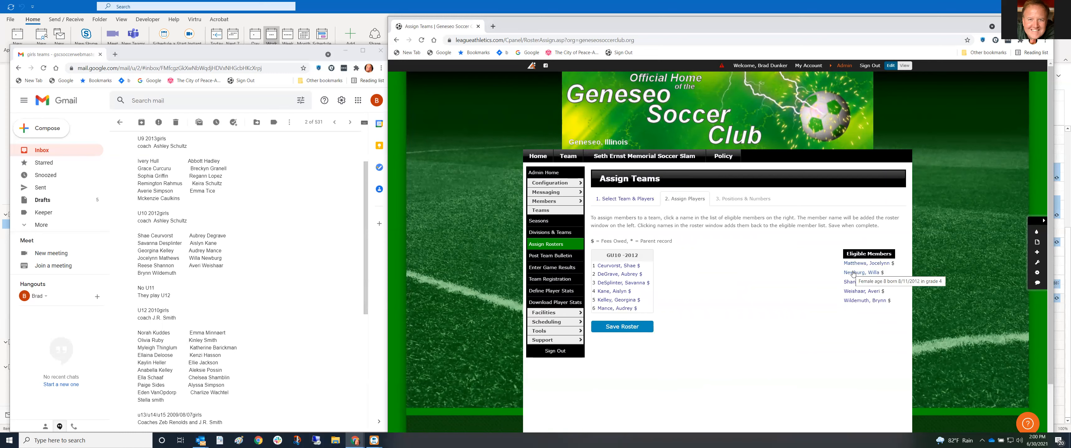
pyautogui.click(853, 264)
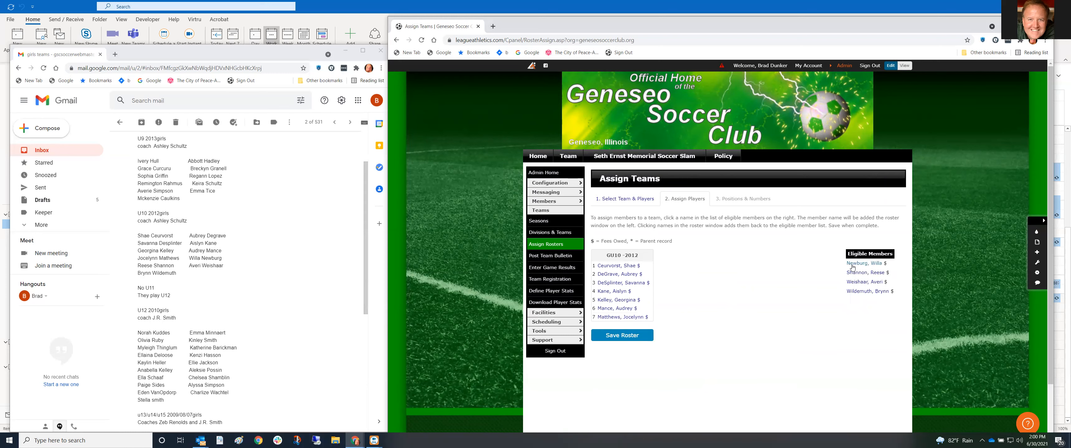
pyautogui.click(853, 265)
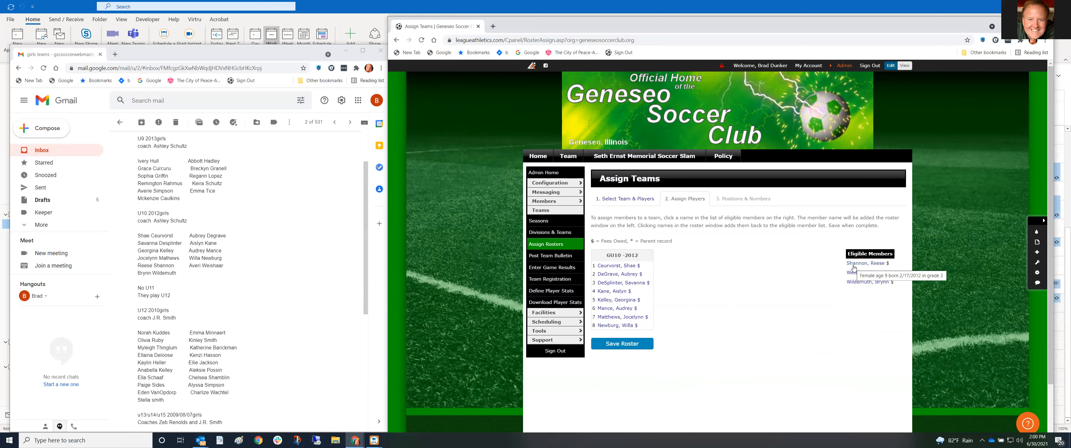
pyautogui.click(854, 266)
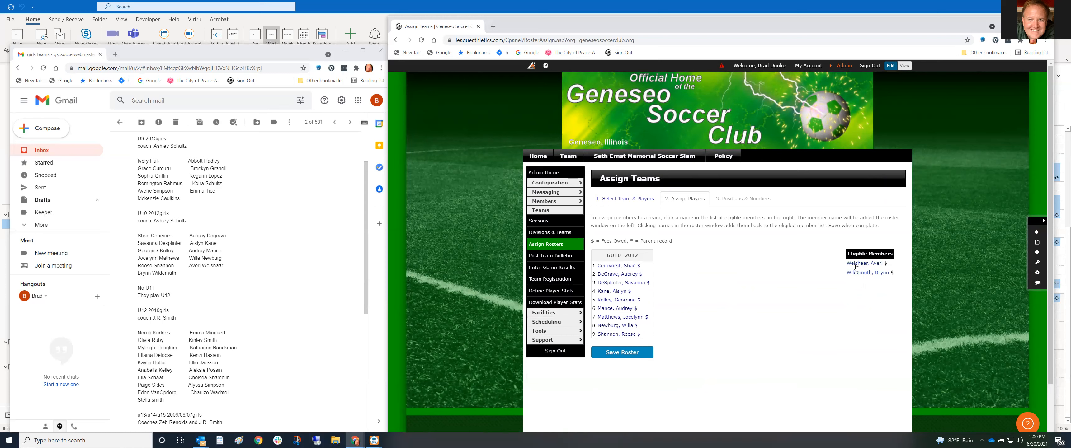
pyautogui.click(857, 266)
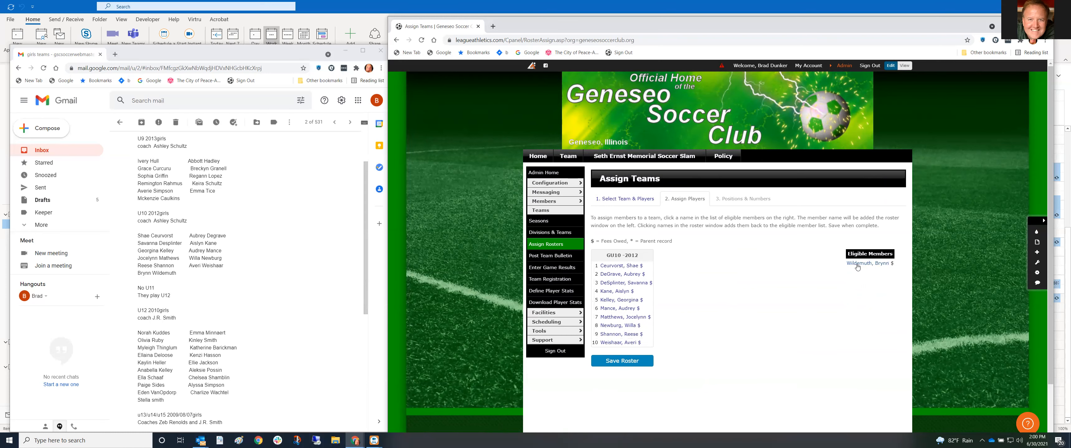
pyautogui.click(857, 264)
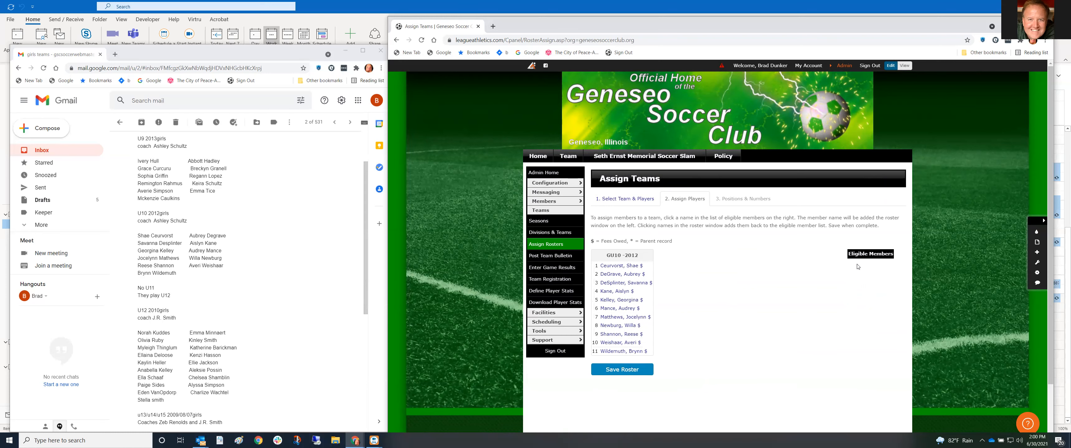
pyautogui.click(644, 365)
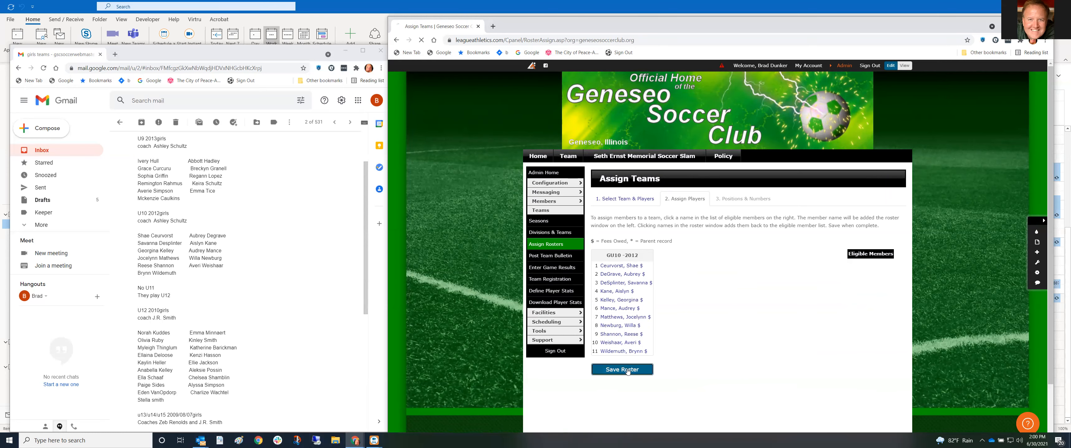
# Save the GU10 -2012 roster positions so the team assignment is confirmed
pyautogui.scroll(-1, 707, 346)
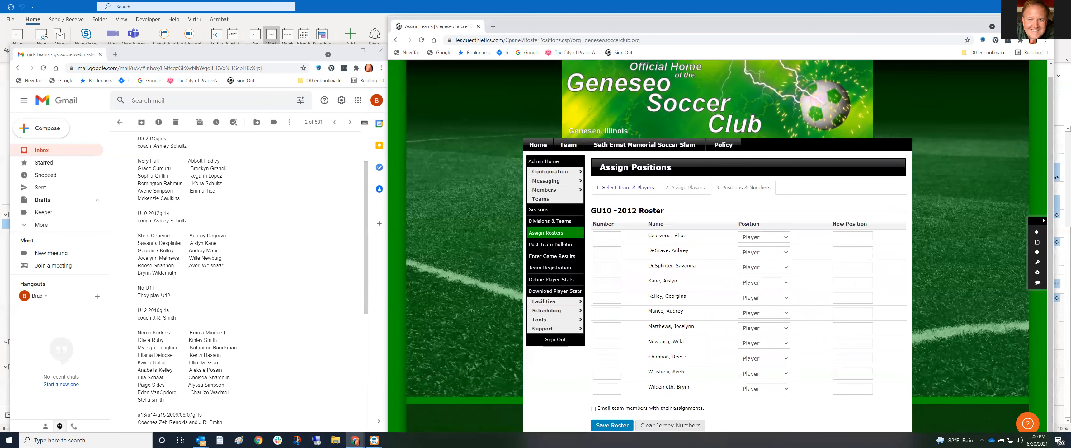
pyautogui.click(619, 426)
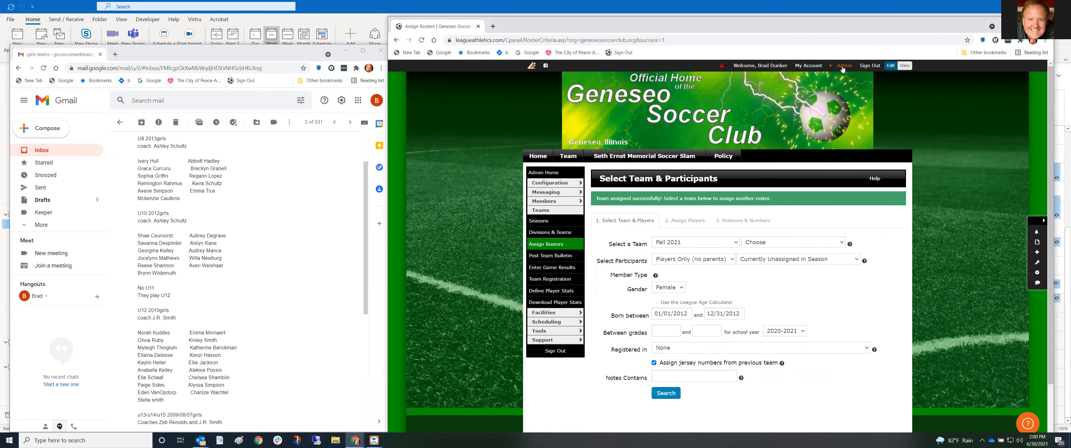
pyautogui.moveTo(820, 74)
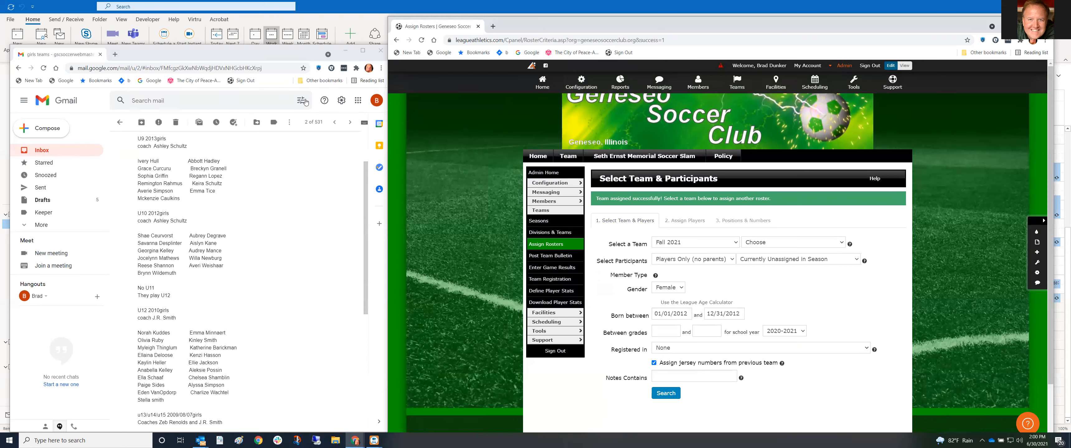
pyautogui.scroll(1, 192, 228)
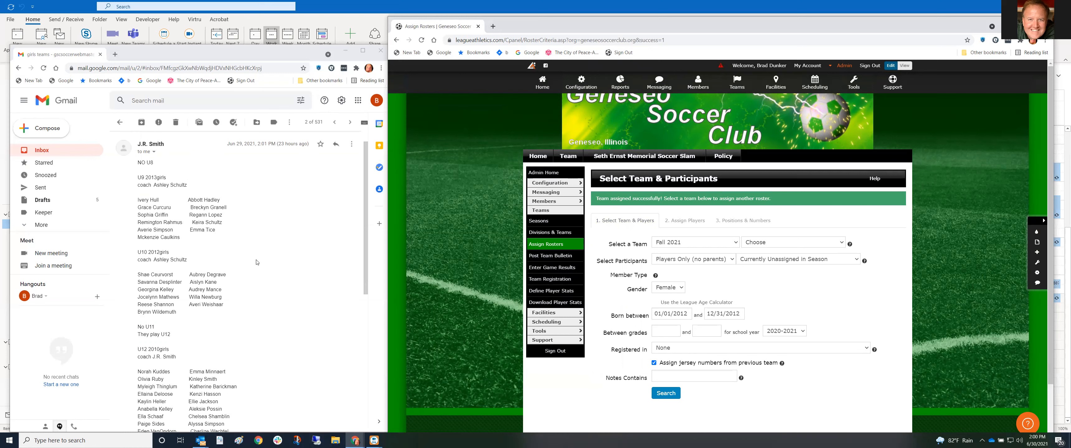
pyautogui.moveTo(744, 88)
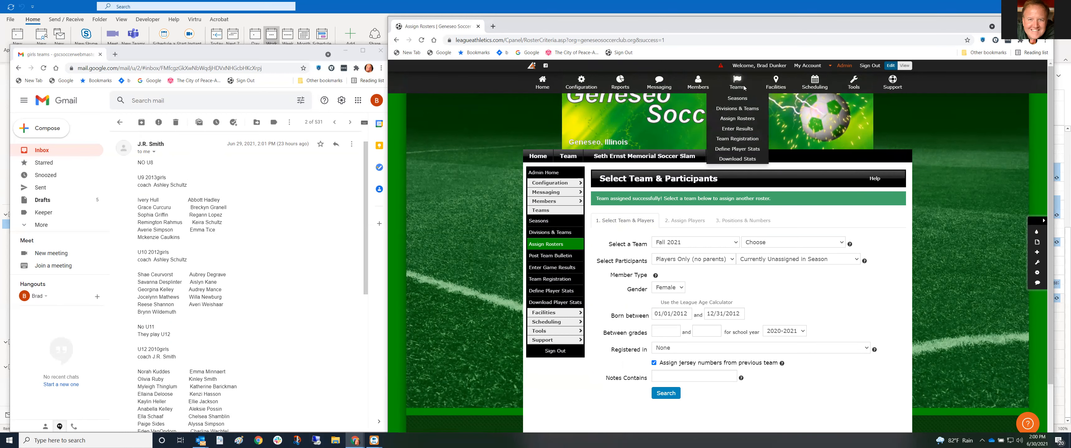
pyautogui.moveTo(701, 84)
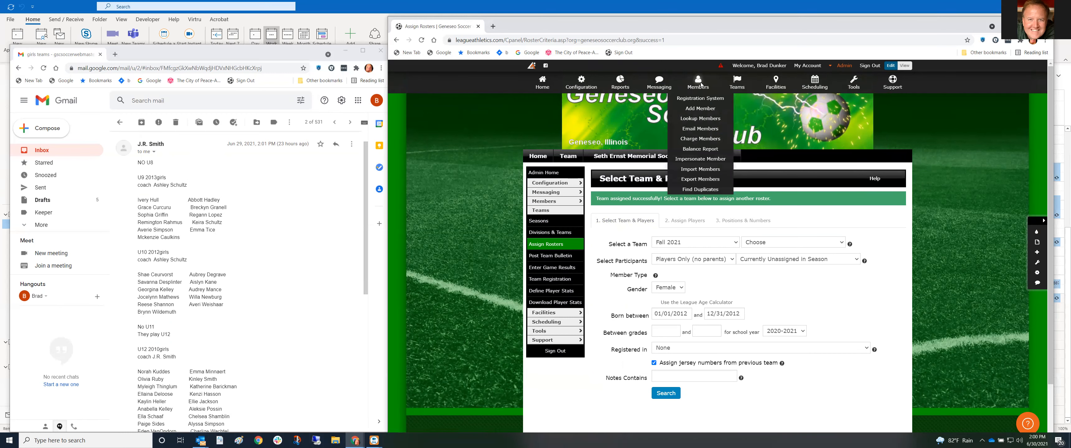
# Look up the coach by last name in Lookup Members and open her member record
pyautogui.click(702, 119)
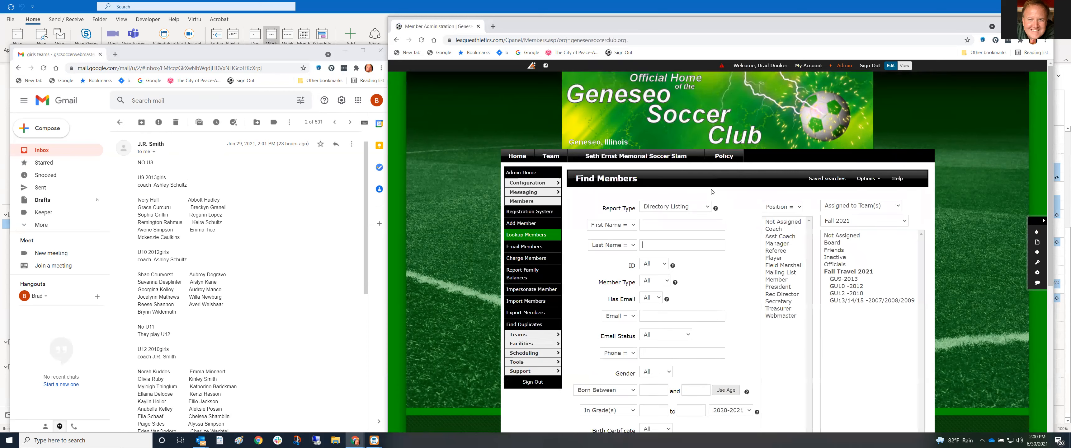
pyautogui.click(687, 245)
pyautogui.write('s')
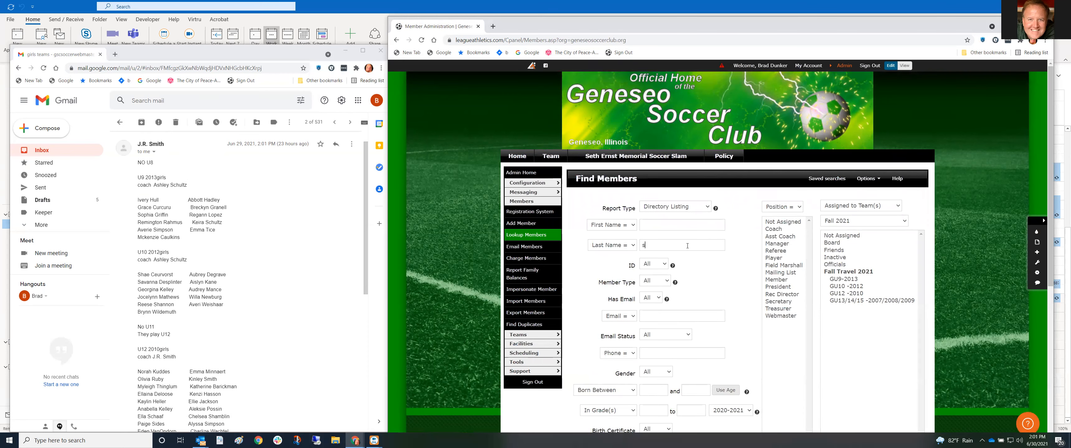
pyautogui.write('chultz')
pyautogui.press('Return')
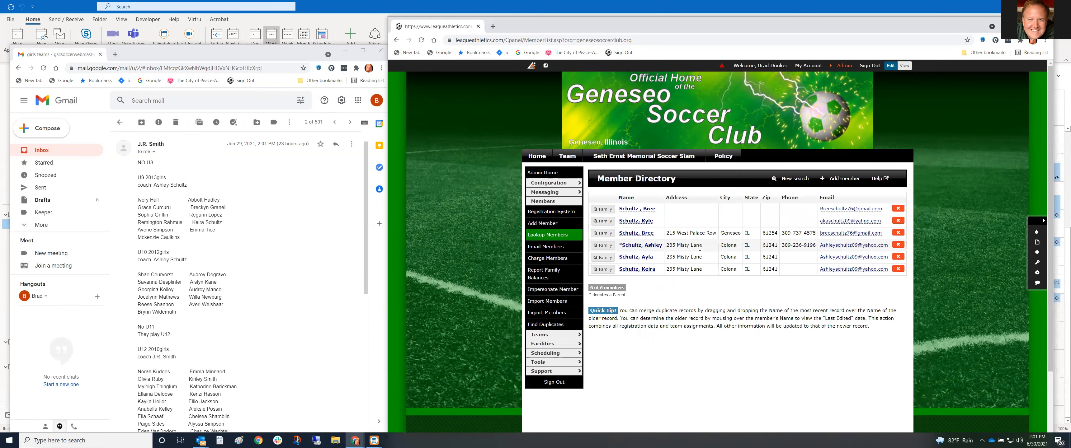
pyautogui.click(650, 248)
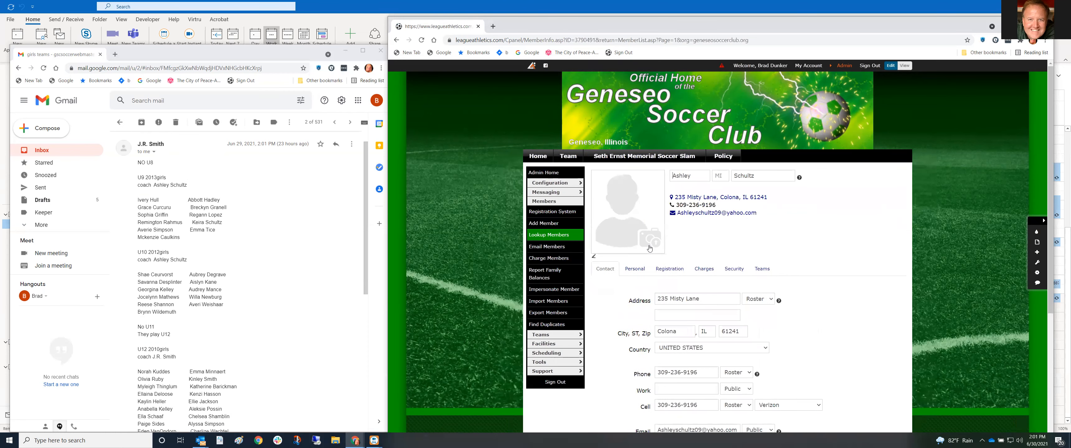
# Add GU10 -2012 with position Coach to her team assignments and submit
pyautogui.click(755, 268)
pyautogui.scroll(-1, 782, 325)
pyautogui.click(695, 311)
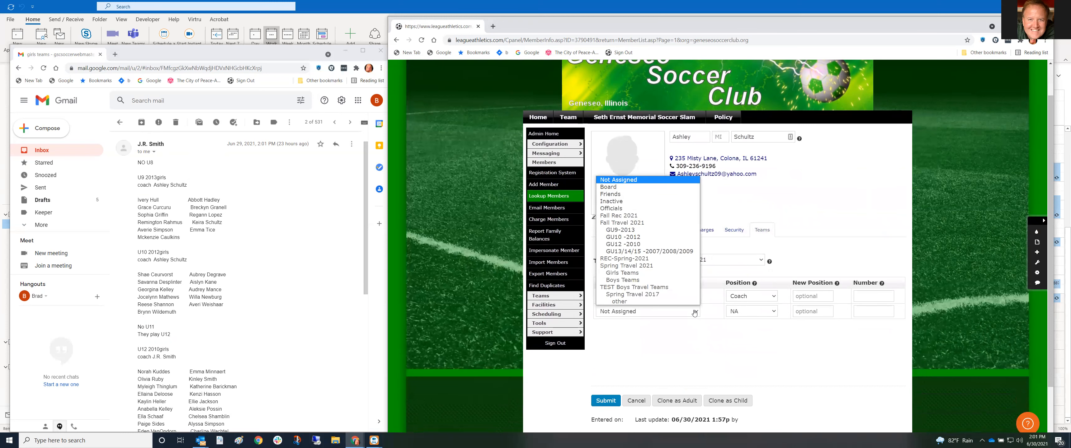
pyautogui.click(649, 239)
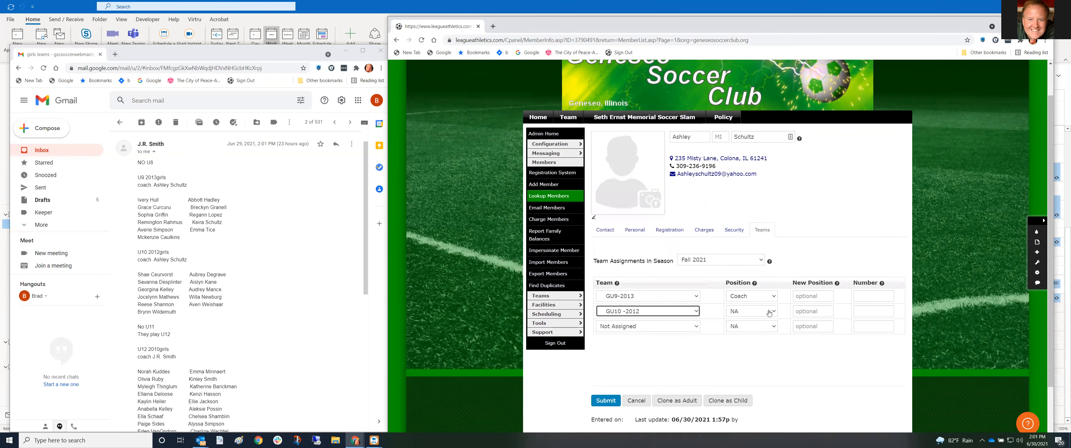
pyautogui.click(771, 313)
pyautogui.click(749, 327)
pyautogui.click(606, 401)
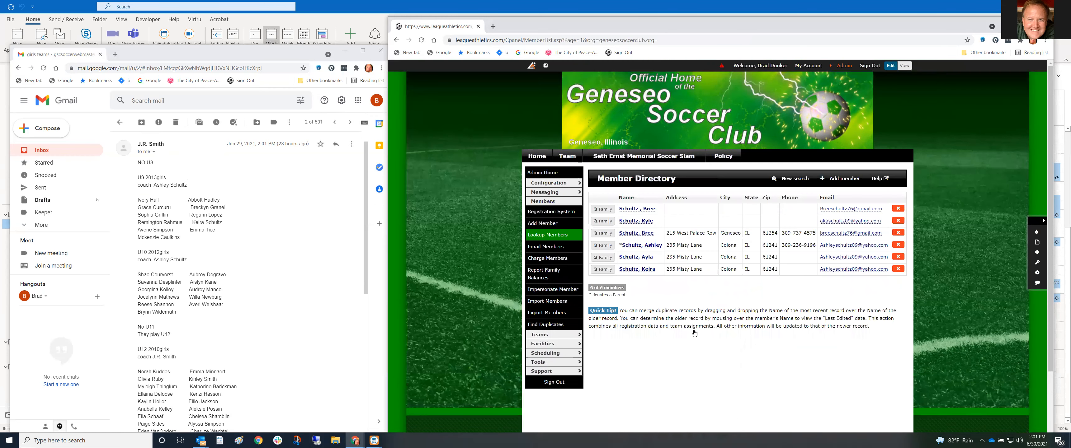
# Bring up the Fall 2021 Divisions & Teams overview
pyautogui.click(844, 66)
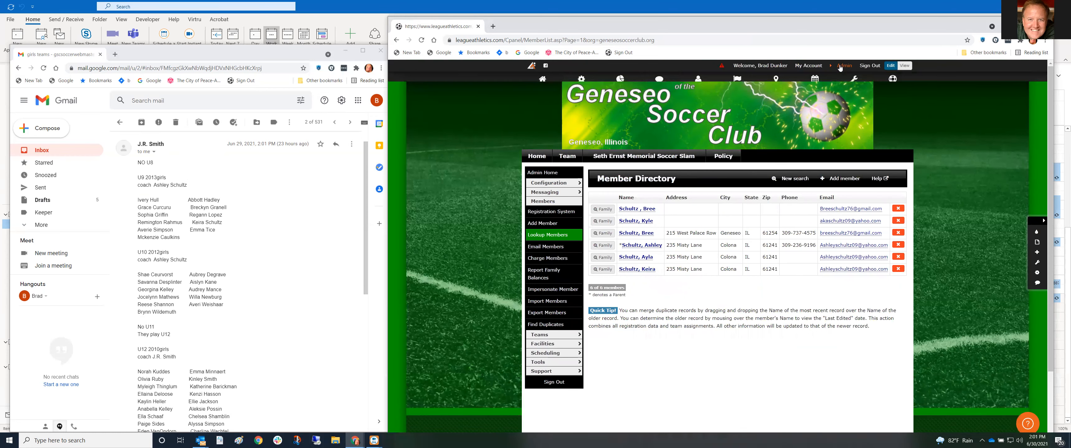
pyautogui.moveTo(737, 83)
pyautogui.click(738, 110)
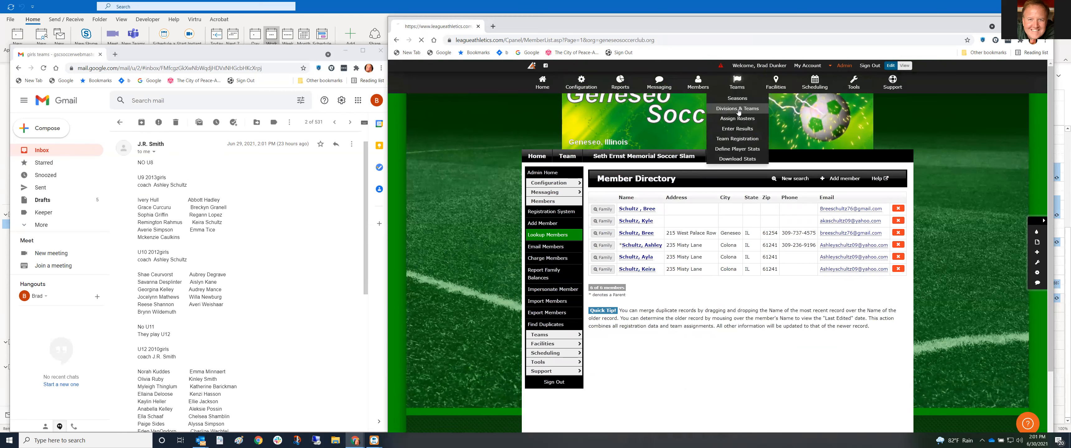
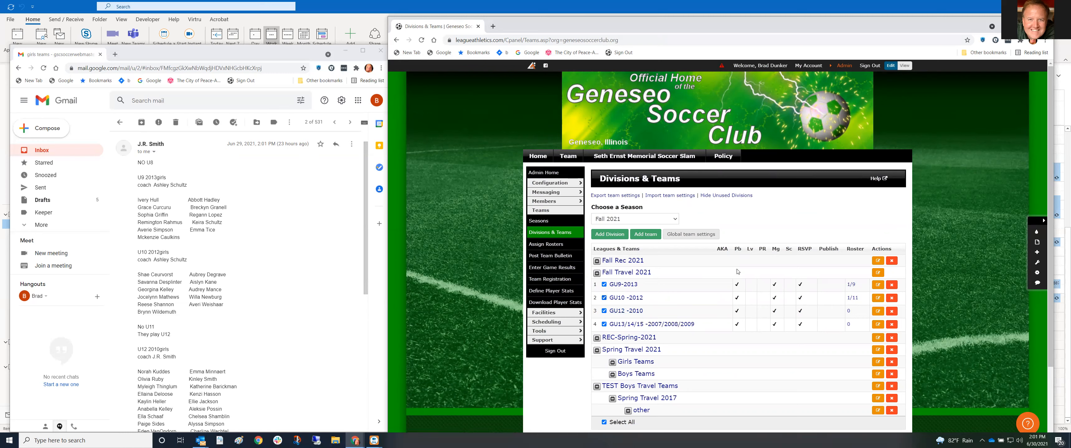
# Open Admin > Teams > Assign Rosters and pick the GU12 -2010 team
pyautogui.click(840, 68)
pyautogui.moveTo(737, 83)
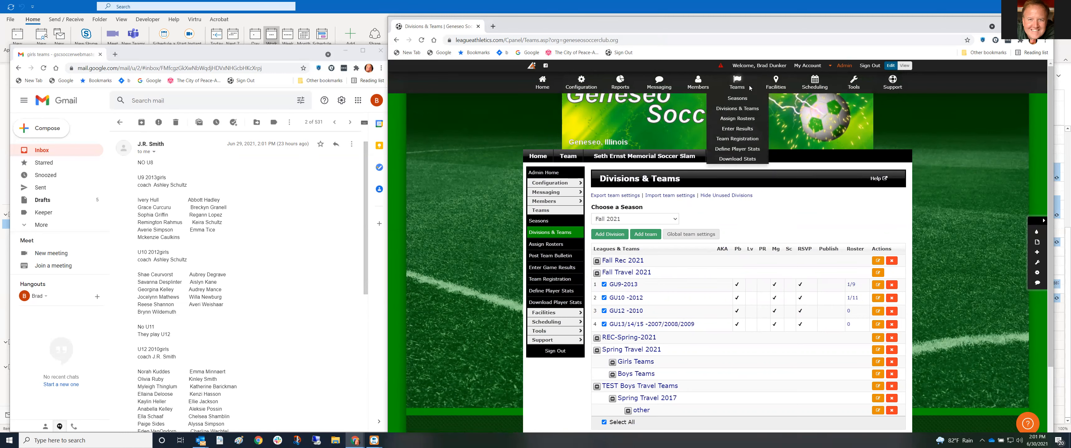
pyautogui.click(739, 120)
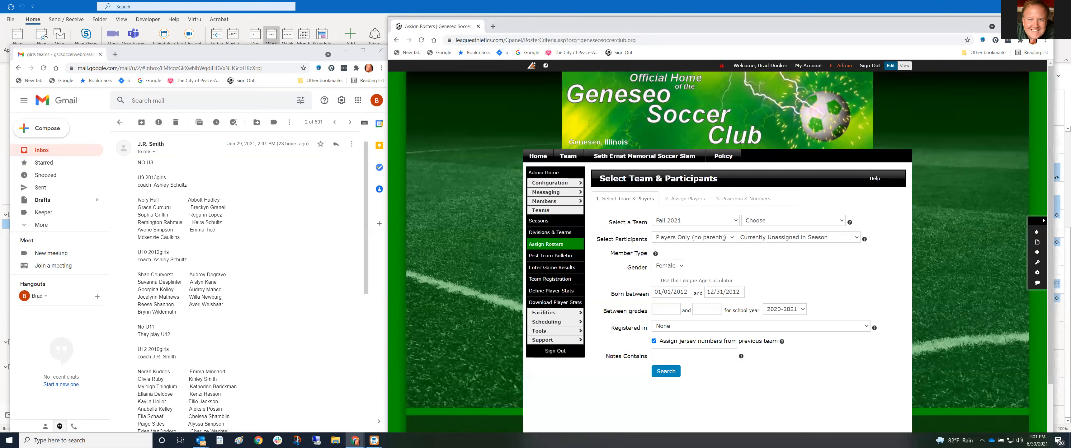
pyautogui.click(777, 225)
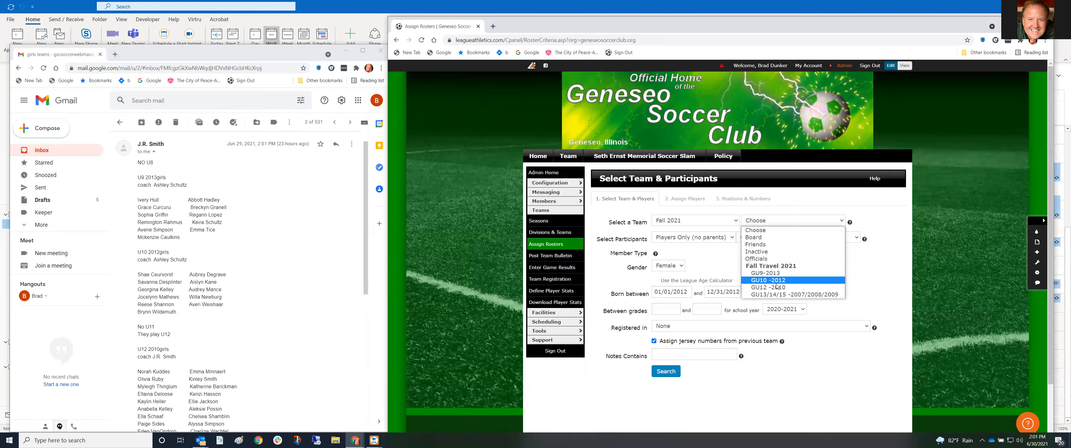
pyautogui.click(792, 285)
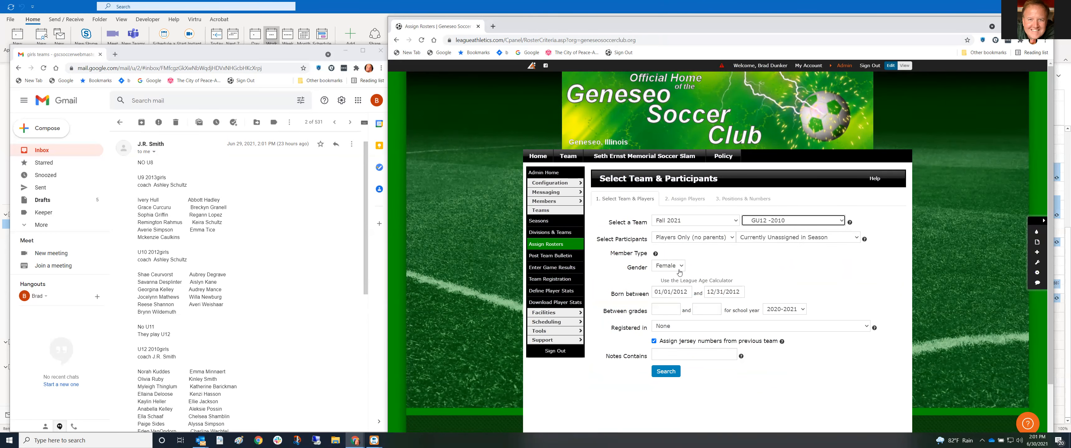
# Set the birth date range to 2010 and check the U9 player list in the email
pyautogui.click(691, 293)
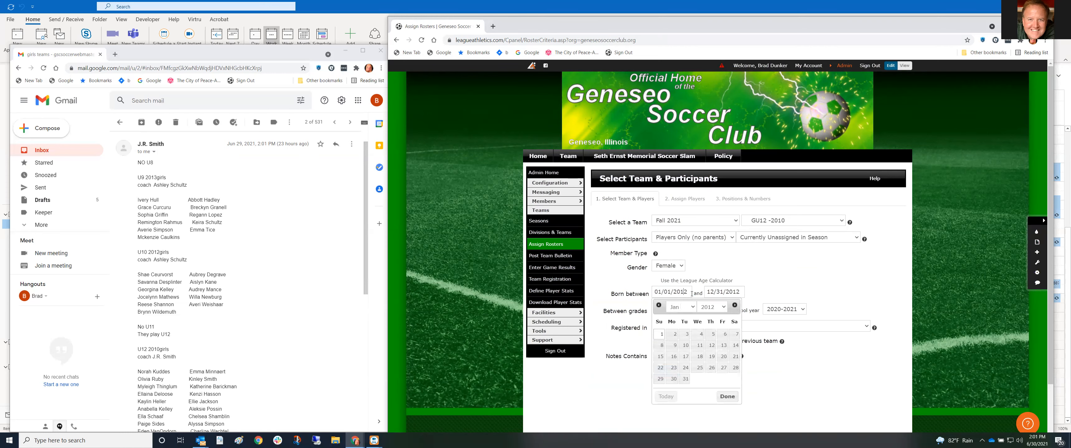
pyautogui.press('Delete')
pyautogui.write('0')
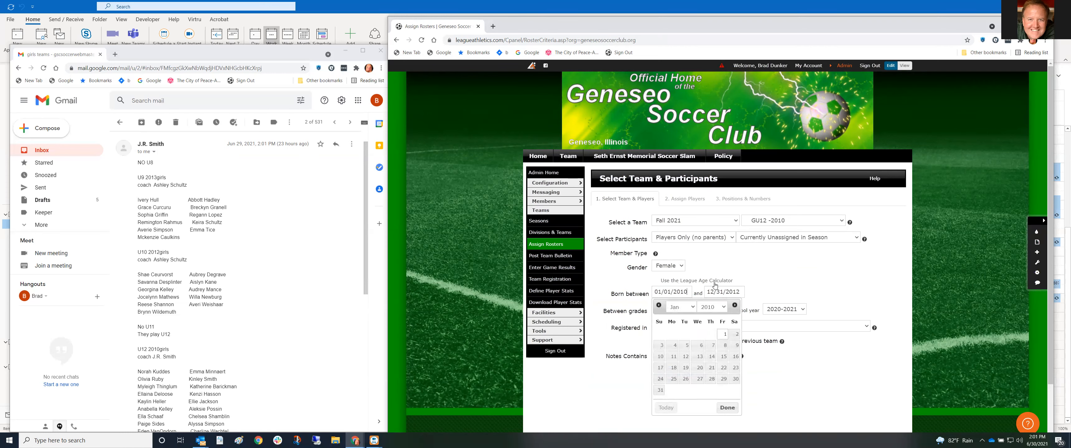
pyautogui.click(735, 292)
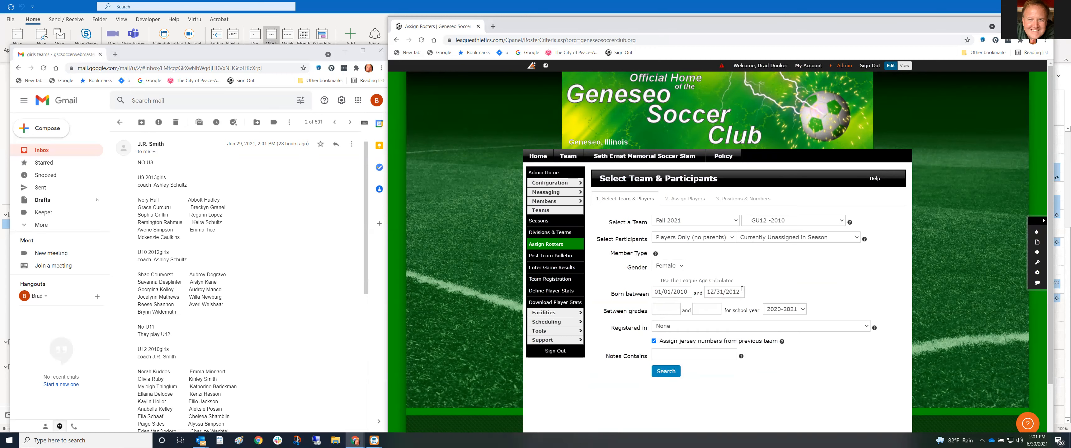
pyautogui.press('Delete')
pyautogui.write('0')
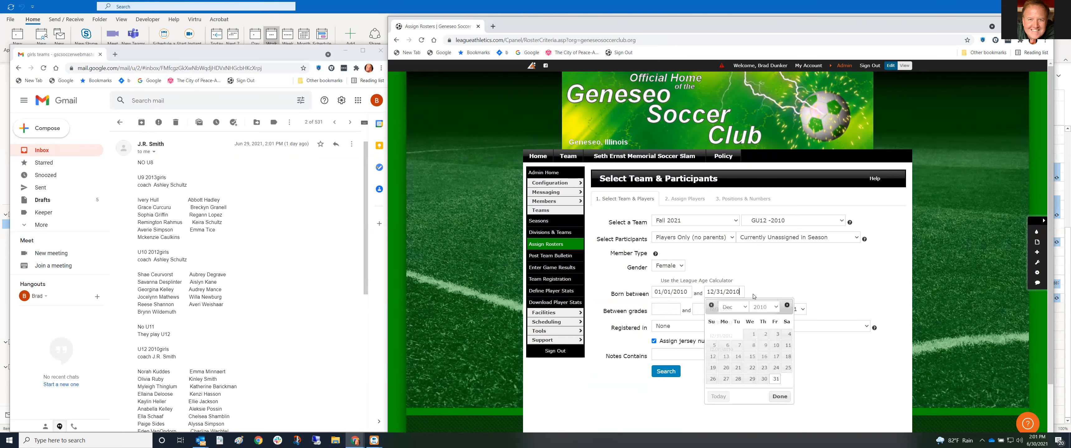
pyautogui.click(769, 271)
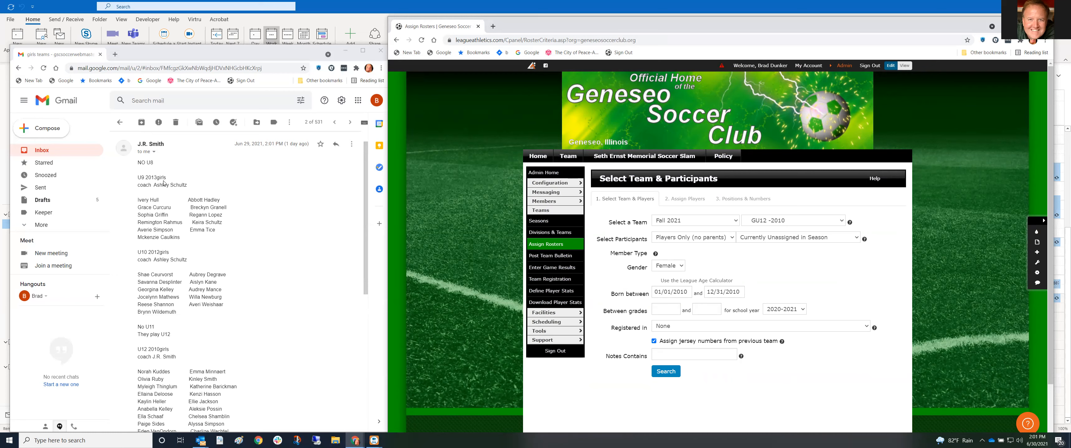
pyautogui.tripleClick(139, 179)
pyautogui.click(193, 180)
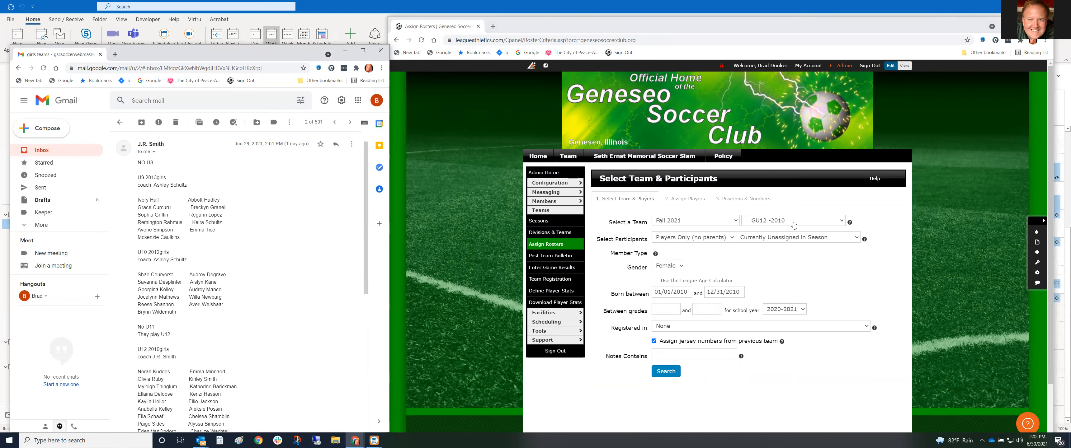
# Switch to team GU9-2013 with birth dates 01/01/2014 to 12/31/2014
pyautogui.click(840, 222)
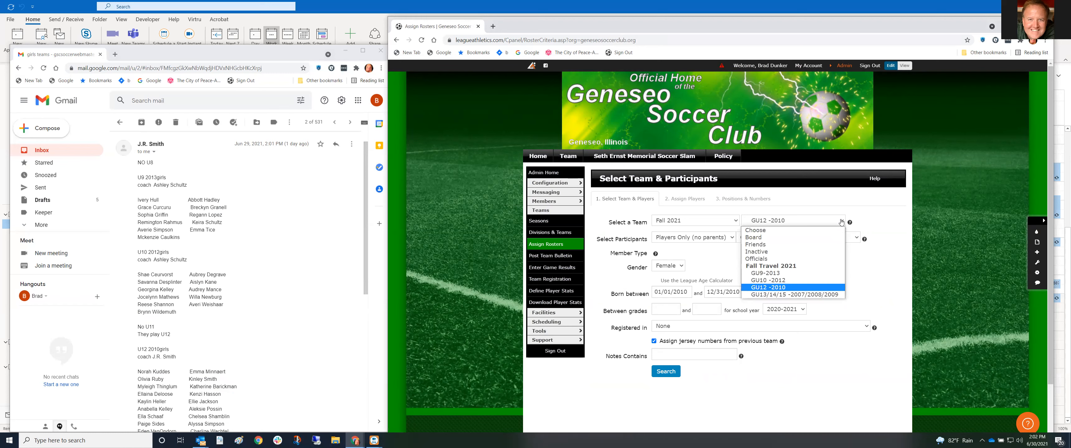
pyautogui.click(811, 274)
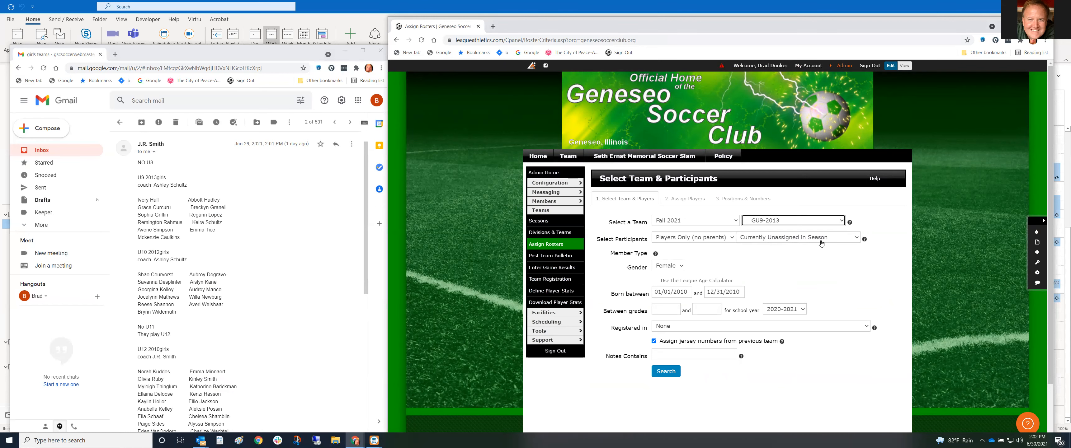
pyautogui.click(689, 292)
pyautogui.press('BackSpace')
pyautogui.write('4')
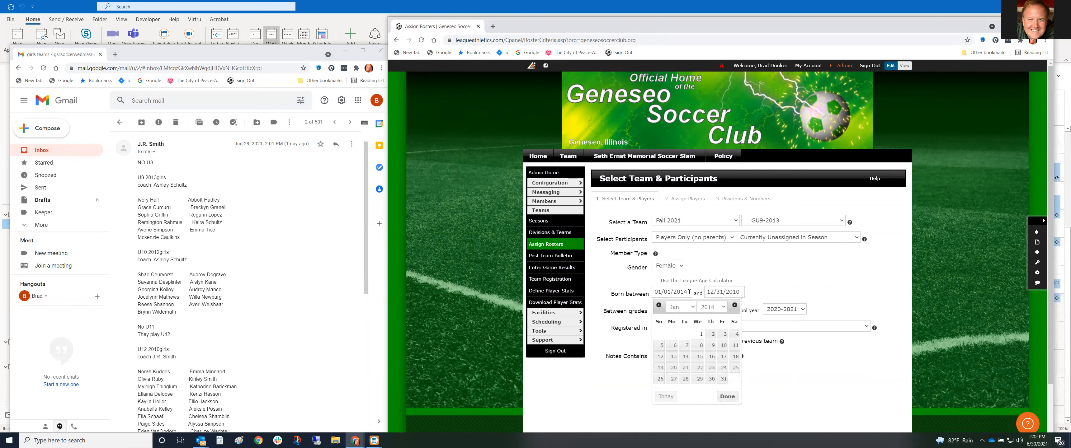
pyautogui.click(738, 293)
pyautogui.press('BackSpace')
pyautogui.write('4')
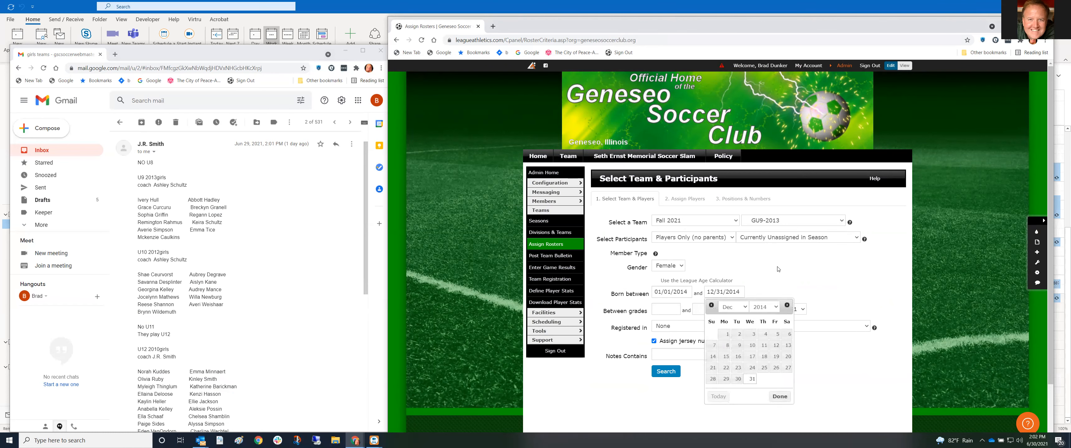
pyautogui.click(781, 323)
# Limit the search to 2021-2022 TRAVEL Tryout registrants and run it
pyautogui.click(781, 323)
pyautogui.click(790, 337)
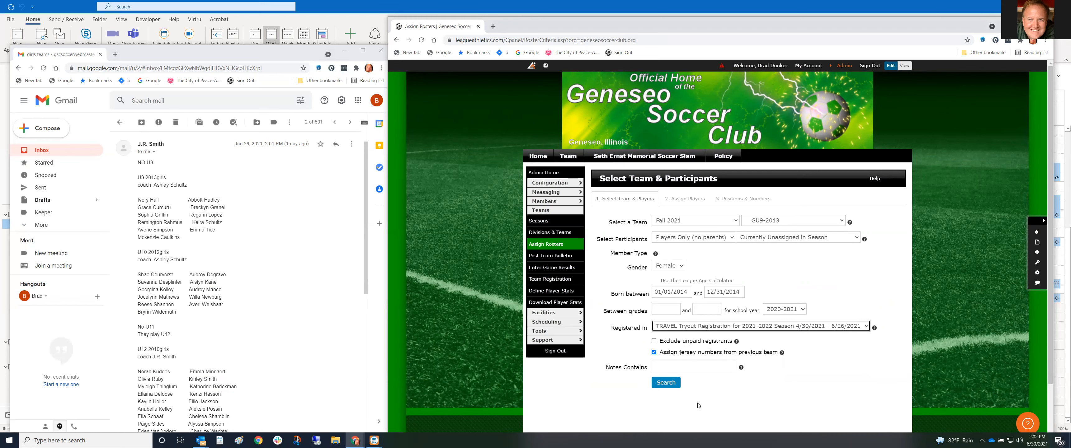
pyautogui.click(668, 385)
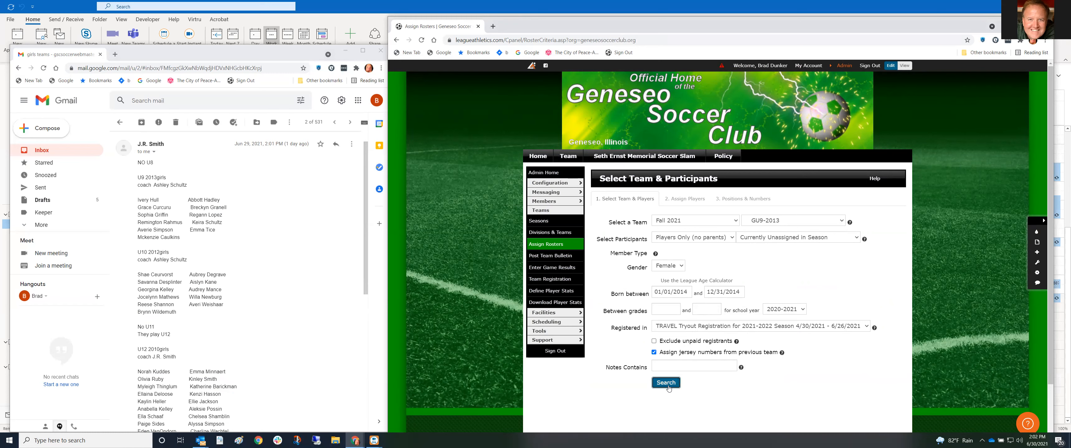
# Add the missing eligible player and save the 11-player GU9-2013 roster with positions
pyautogui.click(610, 389)
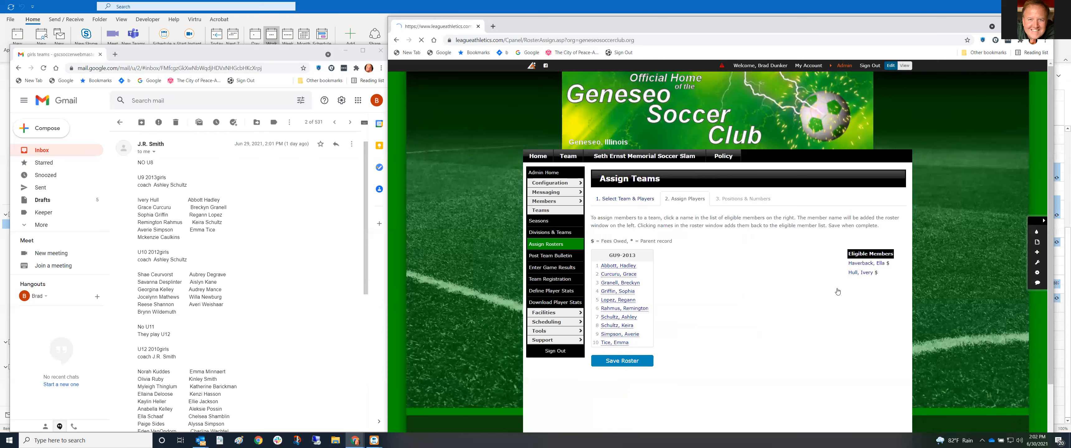
pyautogui.click(856, 274)
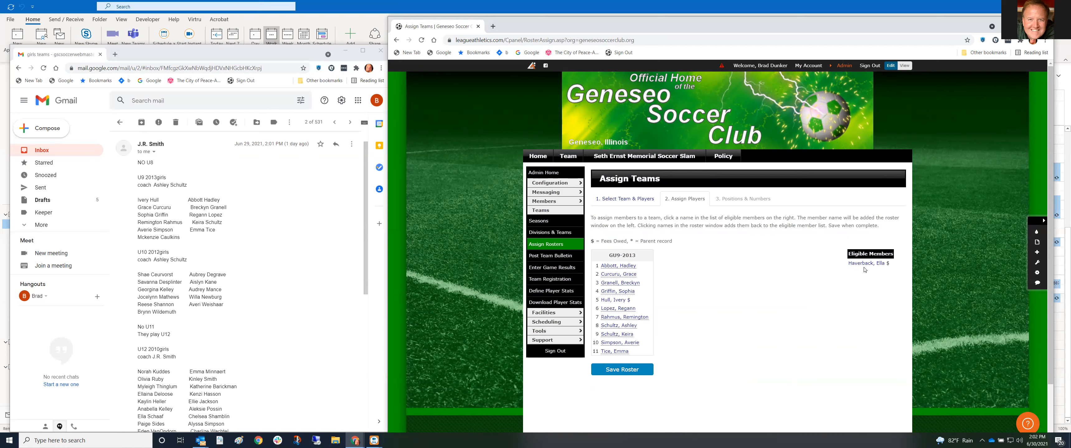
pyautogui.moveTo(869, 266)
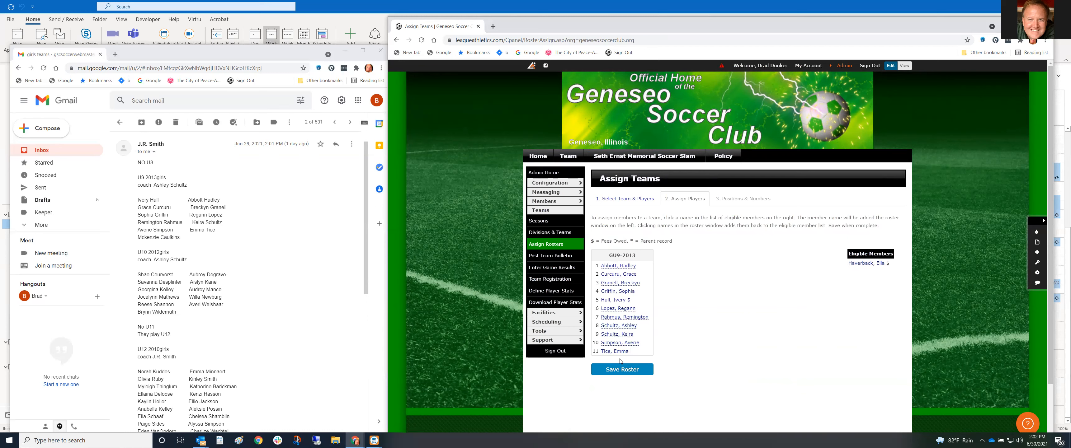
pyautogui.click(623, 369)
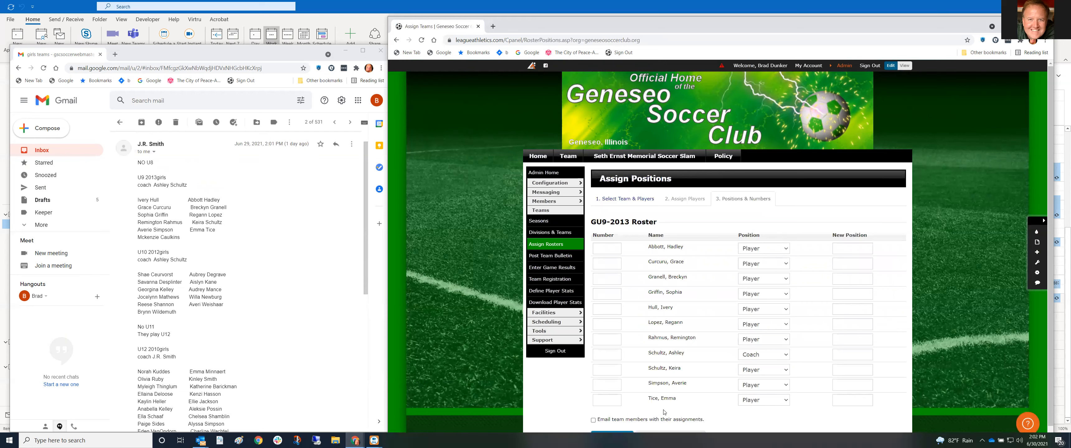
pyautogui.scroll(-1, 633, 408)
pyautogui.click(619, 425)
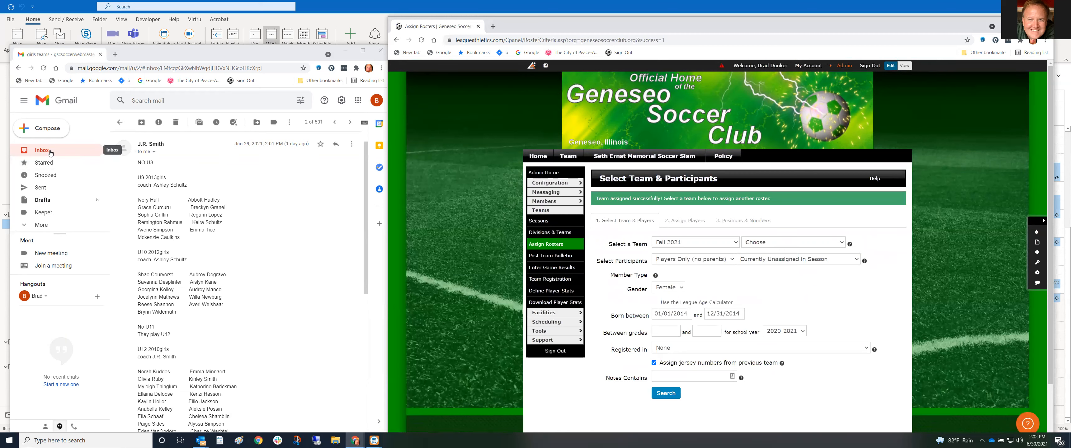
# Reply on the girls teams thread: one 2014 player fixed, another still needs to register
pyautogui.click(40, 188)
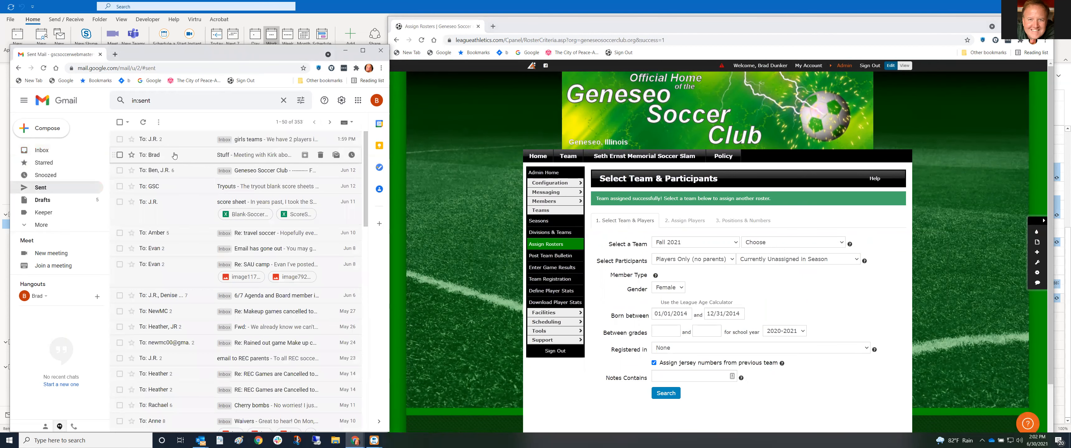
pyautogui.click(176, 141)
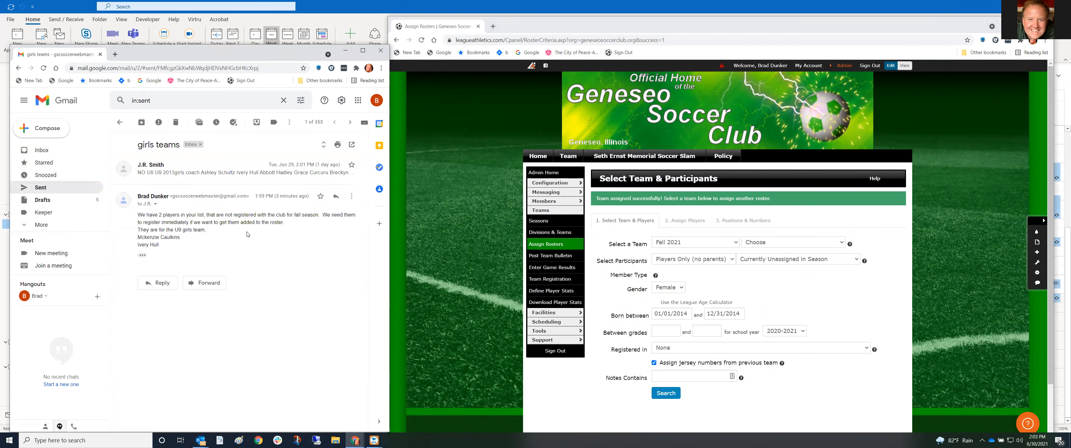
pyautogui.click(170, 284)
pyautogui.write('opps, found ')
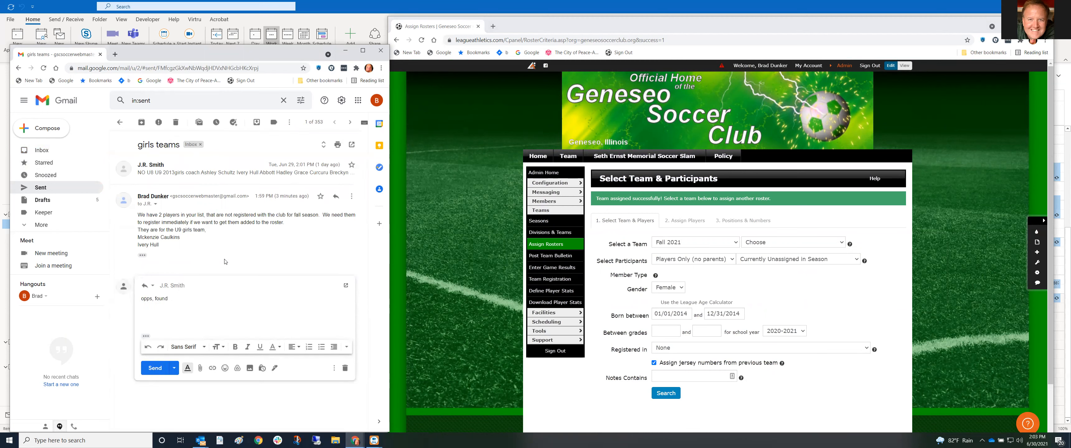
pyautogui.press('Return')
pyautogui.write("what we don't")
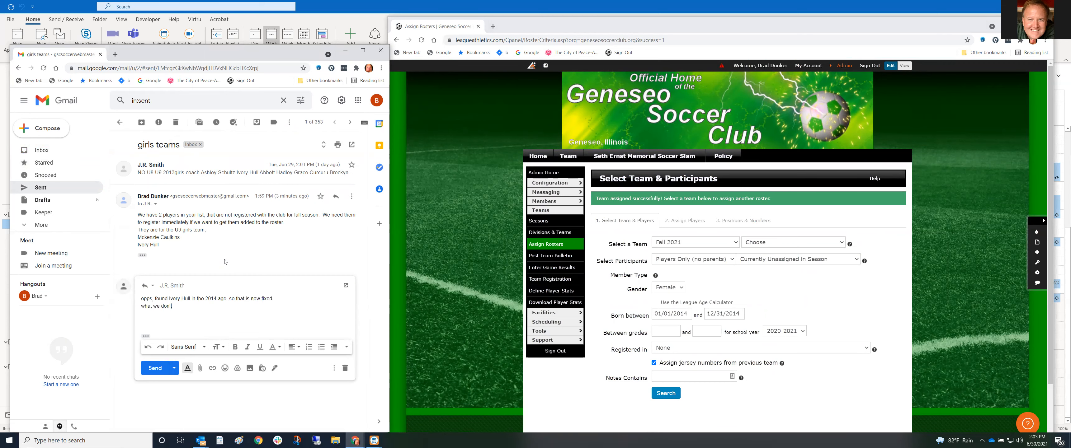
pyautogui.write('ll heed her reg')
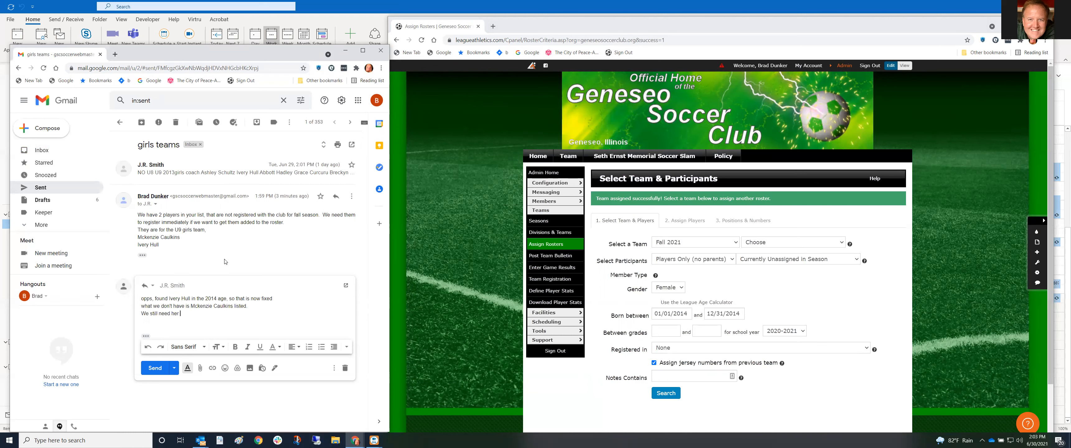
pyautogui.press('BackSpace')
pyautogui.press('BackSpace')
pyautogui.press('BackSpace')
pyautogui.write('to register.')
pyautogui.click(155, 369)
pyautogui.click(54, 150)
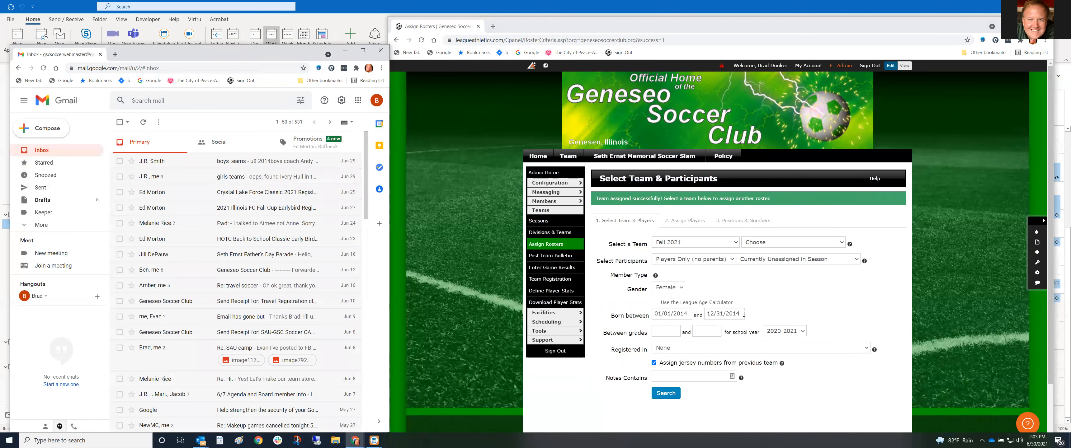
# Set birth year 2010, TRAVEL Tryout 2021-2022 registration, and team GU12 -2010
pyautogui.click(691, 315)
pyautogui.press('BackSpace')
pyautogui.write('0')
pyautogui.click(738, 313)
pyautogui.write('0')
pyautogui.click(796, 290)
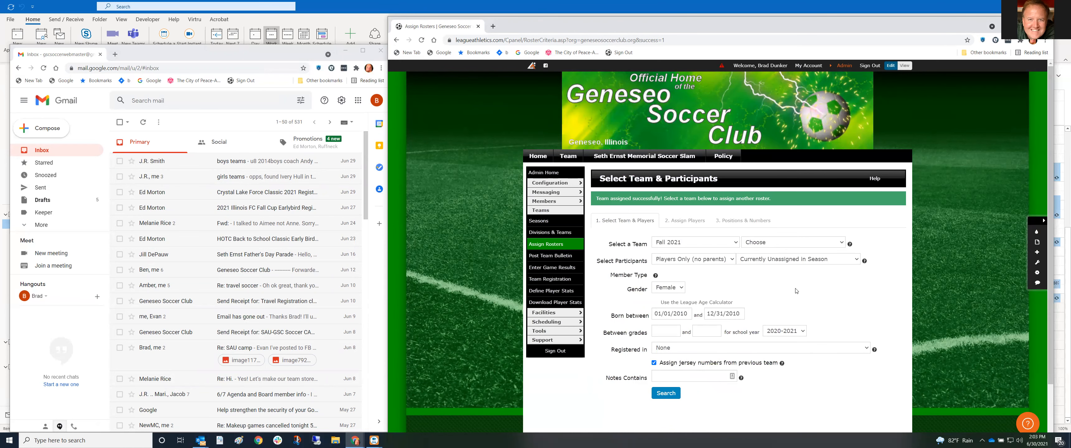
pyautogui.click(710, 351)
pyautogui.click(696, 367)
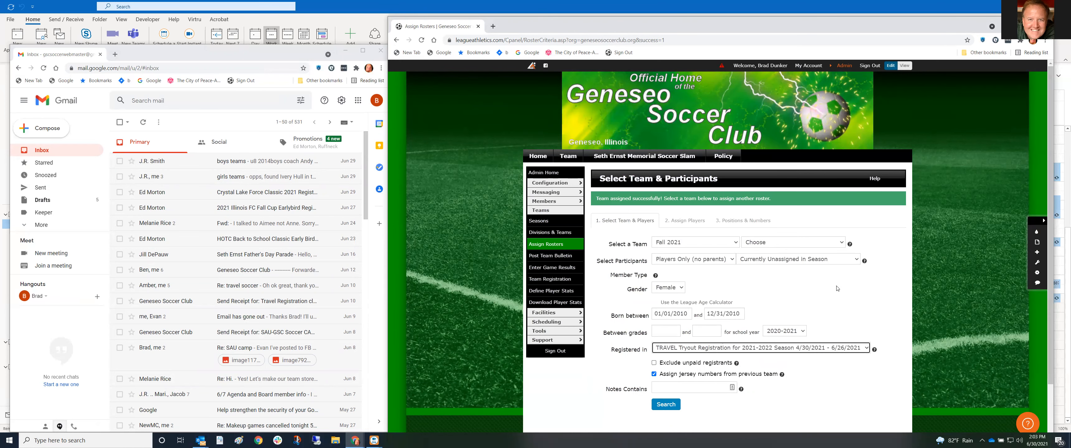
pyautogui.click(789, 245)
pyautogui.click(796, 310)
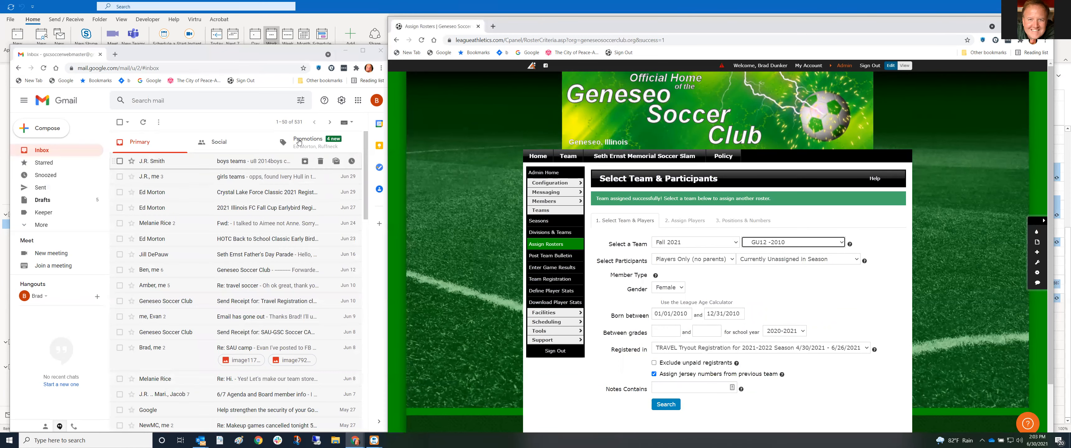
# Bring up the full roster lists in the girls teams email, then run the player search
pyautogui.click(53, 148)
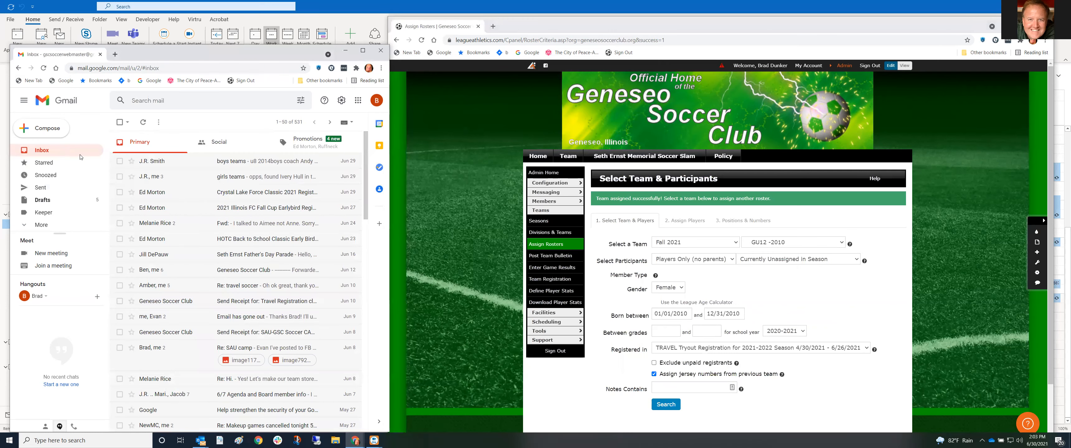
pyautogui.click(159, 175)
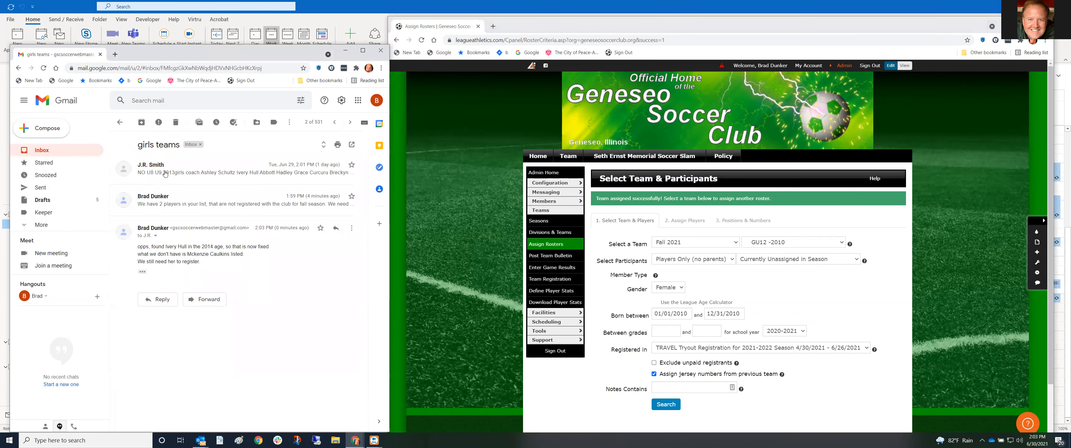
pyautogui.click(165, 173)
pyautogui.scroll(-4, 232, 277)
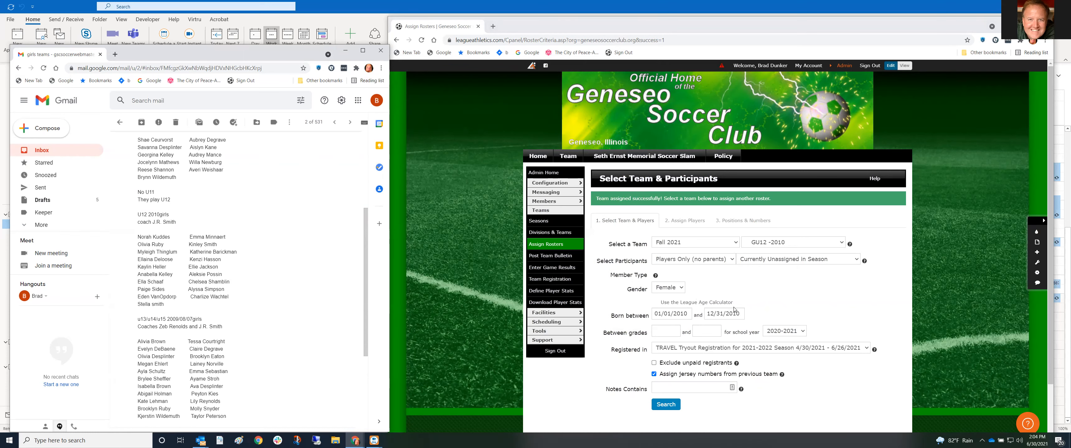
pyautogui.click(673, 406)
# Submit the criteria to reach GU12 -2010 assignment with 13 eligible members
pyautogui.click(609, 389)
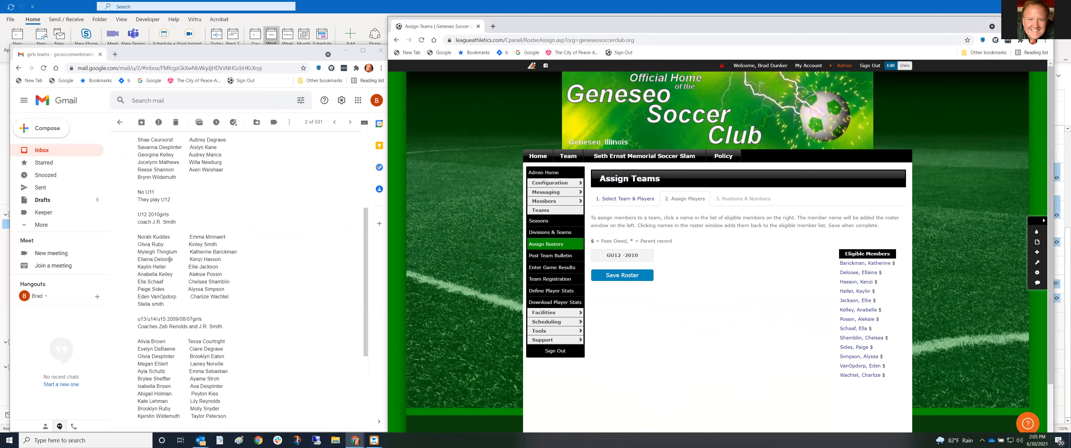
# Add eligible girls one by one until the GU12 -2010 roster lists 12 players
pyautogui.click(855, 273)
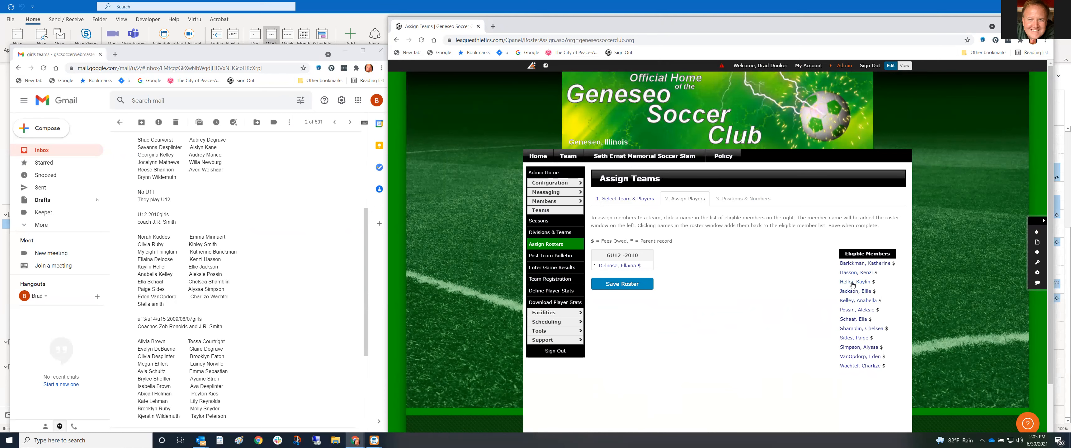
pyautogui.click(854, 283)
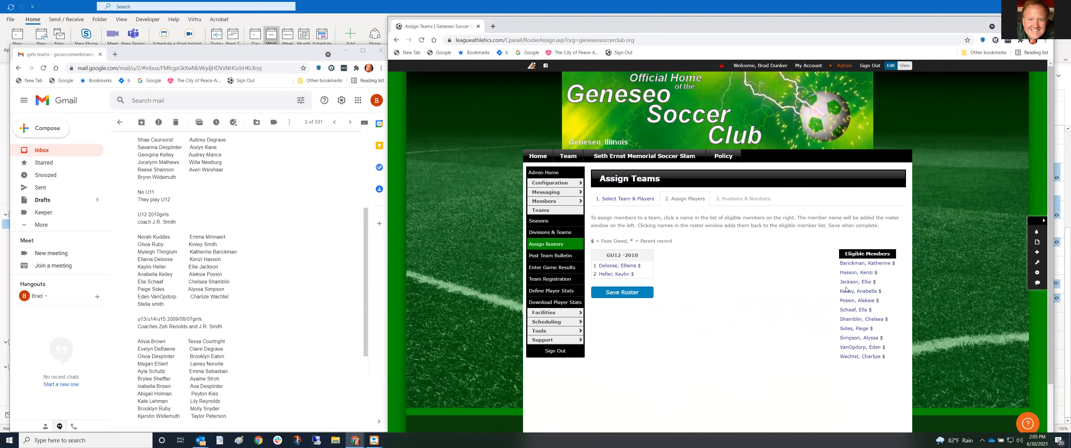
pyautogui.click(854, 291)
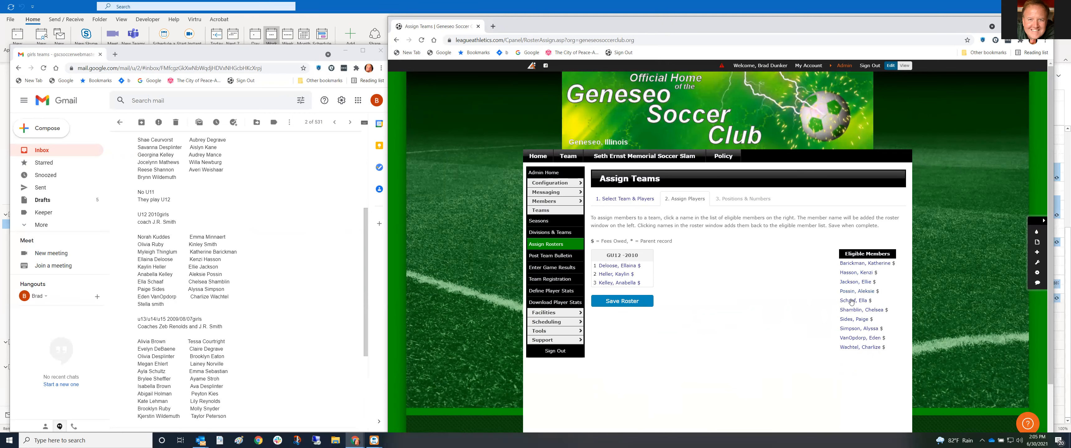
pyautogui.click(851, 301)
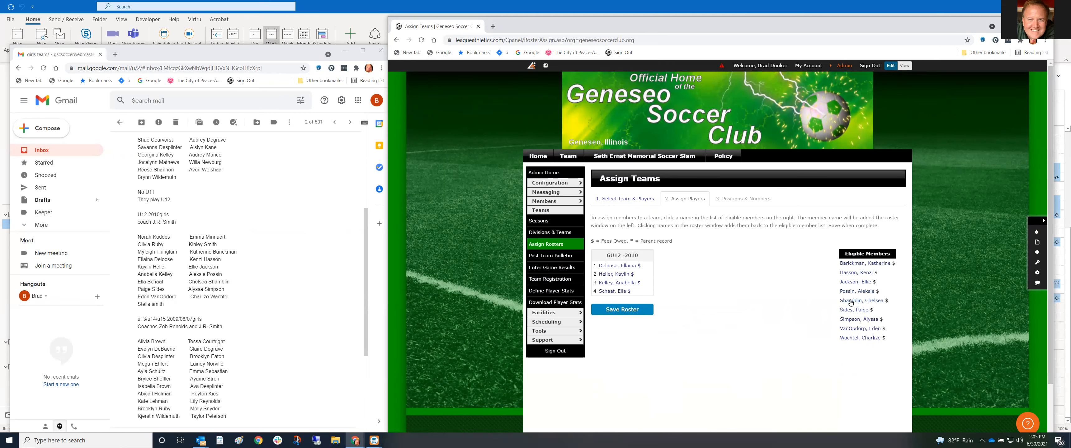
pyautogui.click(851, 311)
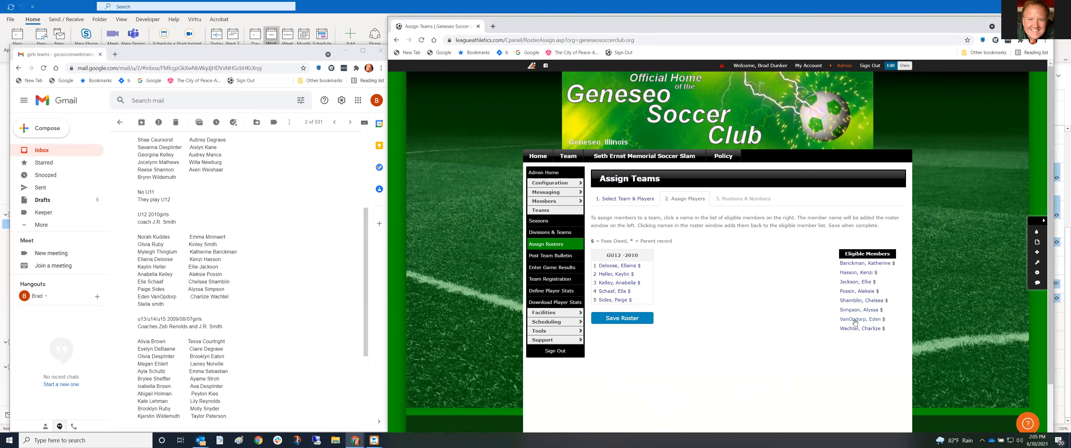
pyautogui.click(855, 322)
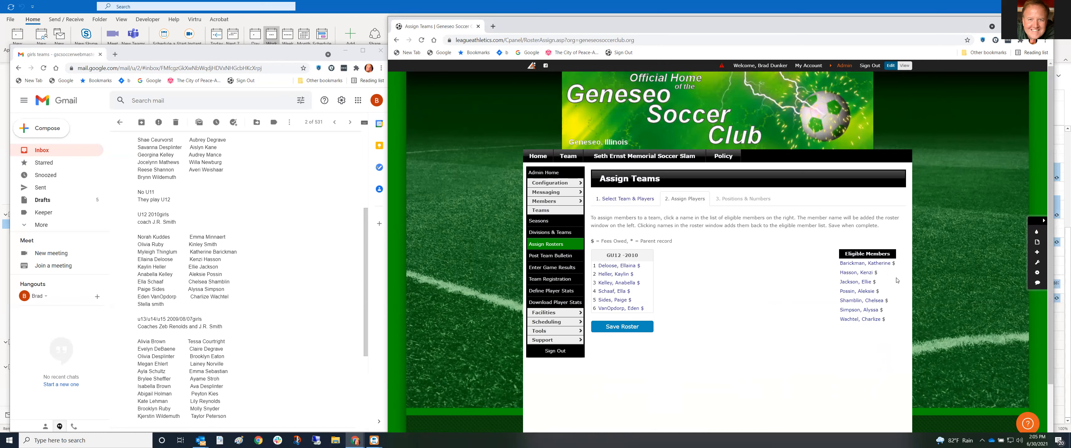
pyautogui.click(886, 265)
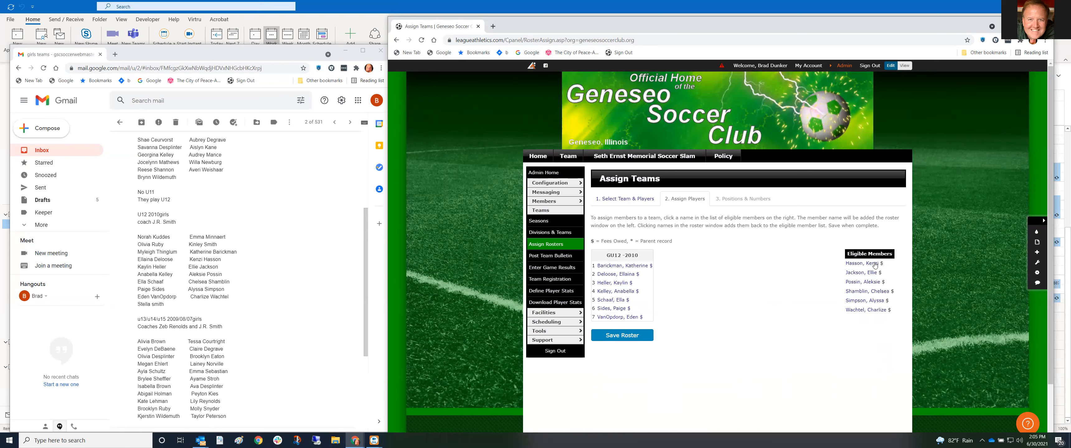
pyautogui.click(875, 265)
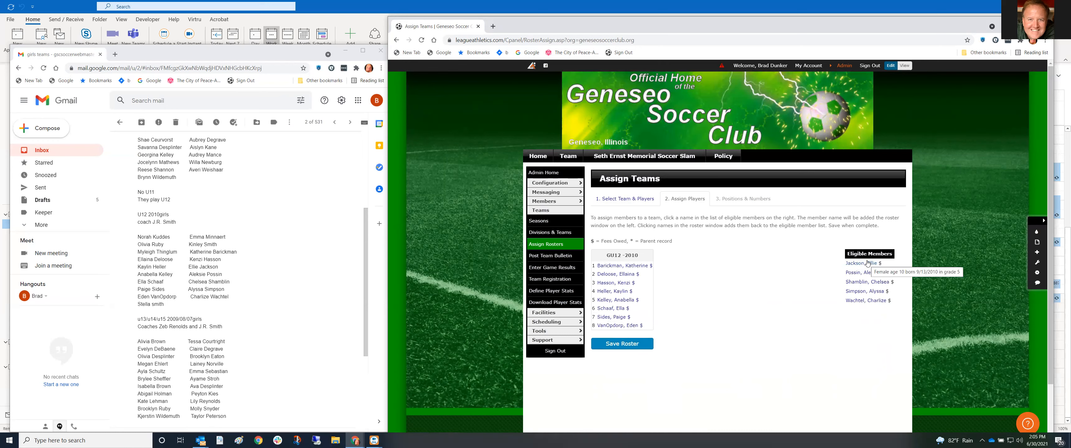
pyautogui.click(867, 265)
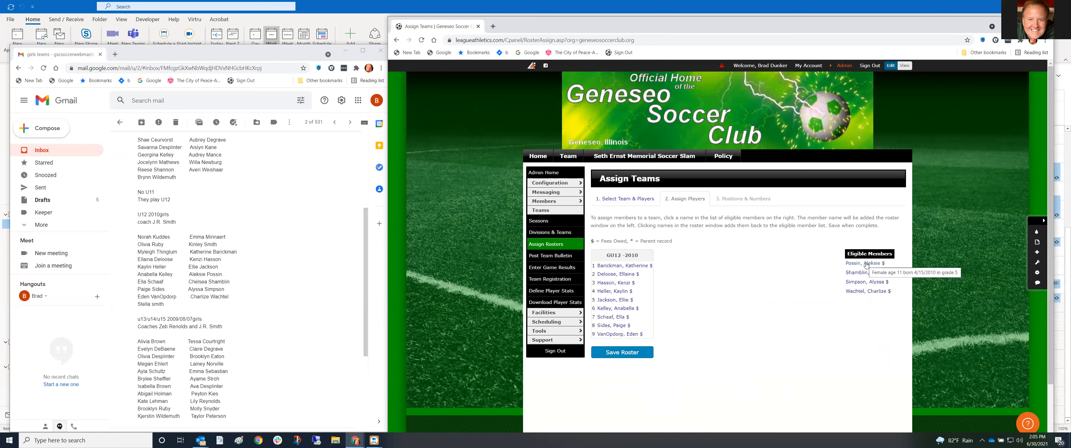
pyautogui.click(866, 266)
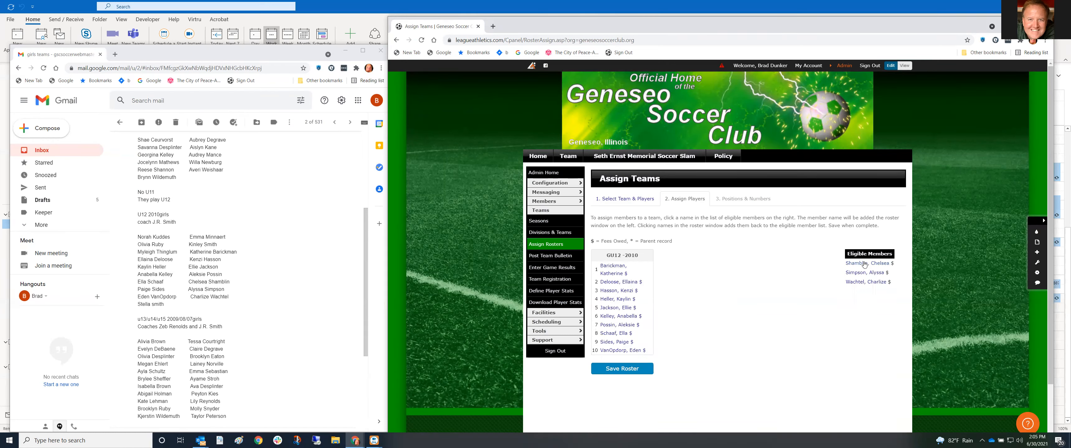
pyautogui.click(864, 265)
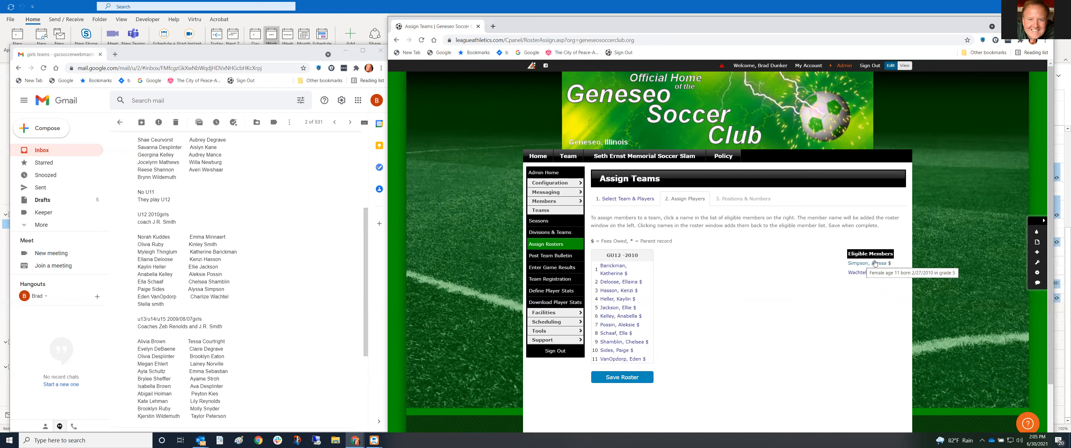
pyautogui.click(865, 264)
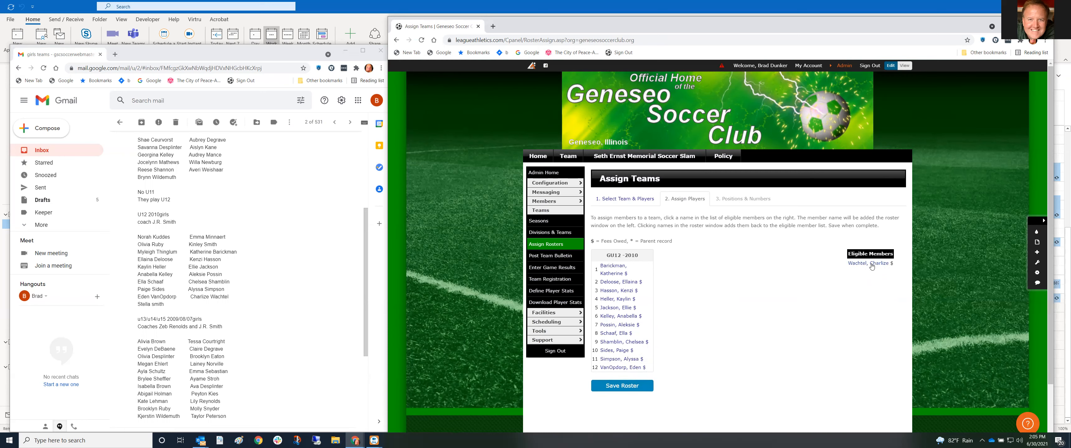
pyautogui.click(872, 264)
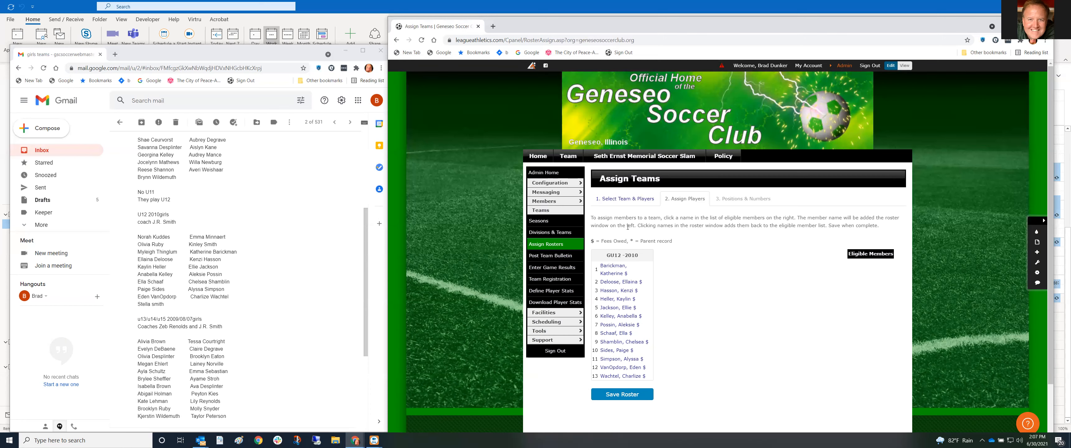
# Save the 13-player GU12 -2010 roster and its jersey numbers
pyautogui.click(626, 396)
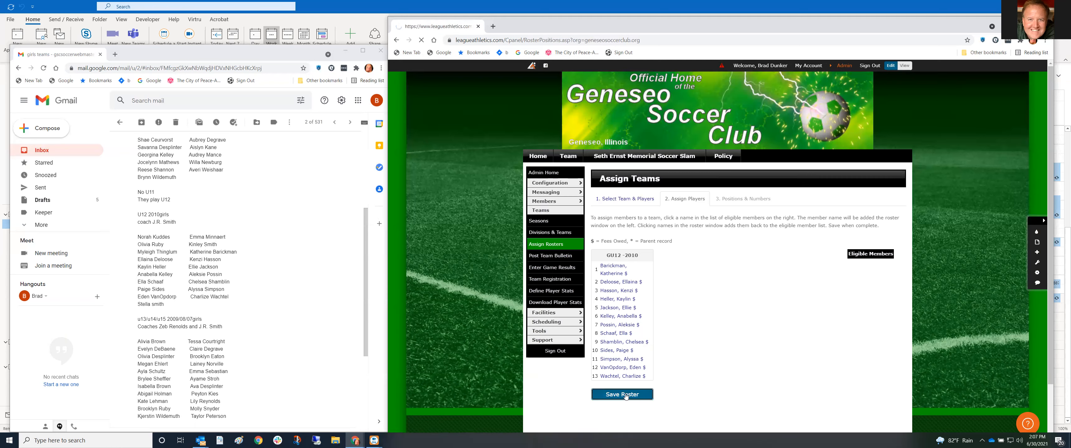
pyautogui.scroll(-1, 615, 399)
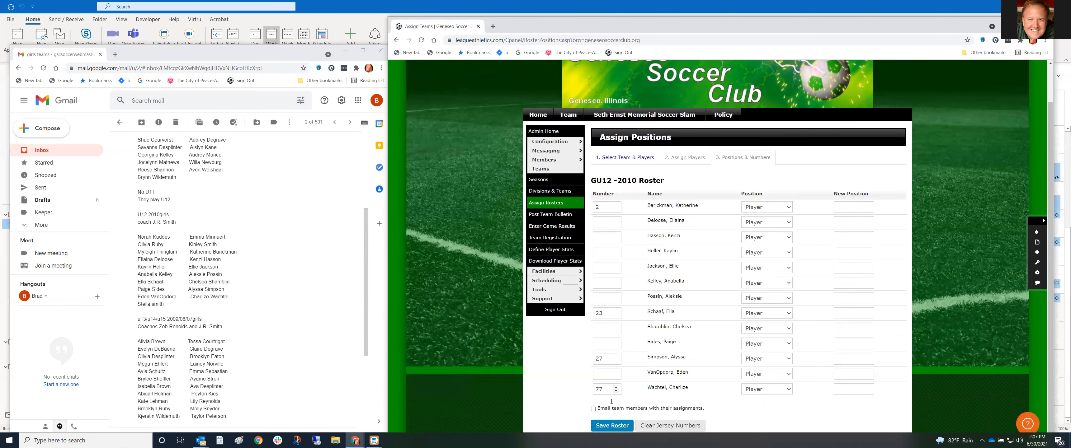
pyautogui.click(612, 426)
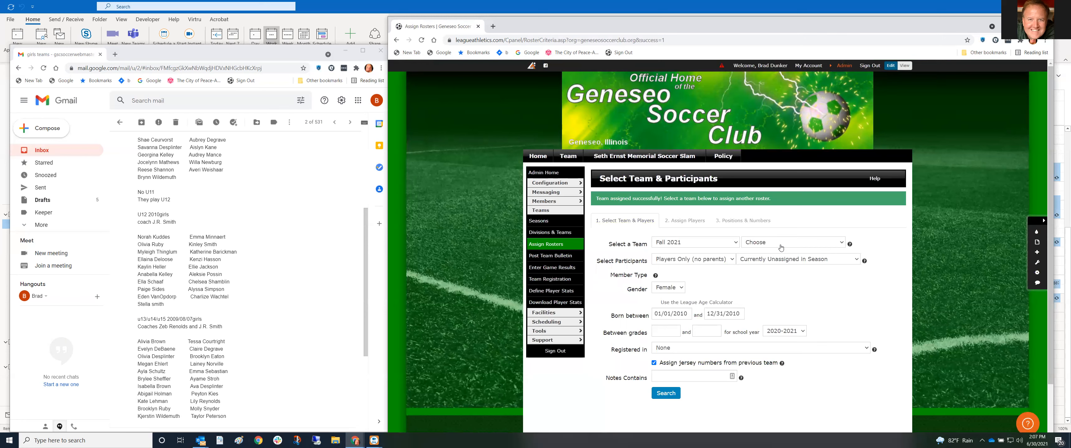
# Change the birth date range to 01/01/2011 through 12/31/2011
pyautogui.click(686, 314)
pyautogui.press('BackSpace')
pyautogui.write('1')
pyautogui.click(740, 314)
pyautogui.press('BackSpace')
pyautogui.write('1')
pyautogui.click(786, 305)
pyautogui.scroll(2, 210, 232)
pyautogui.scroll(1, 209, 231)
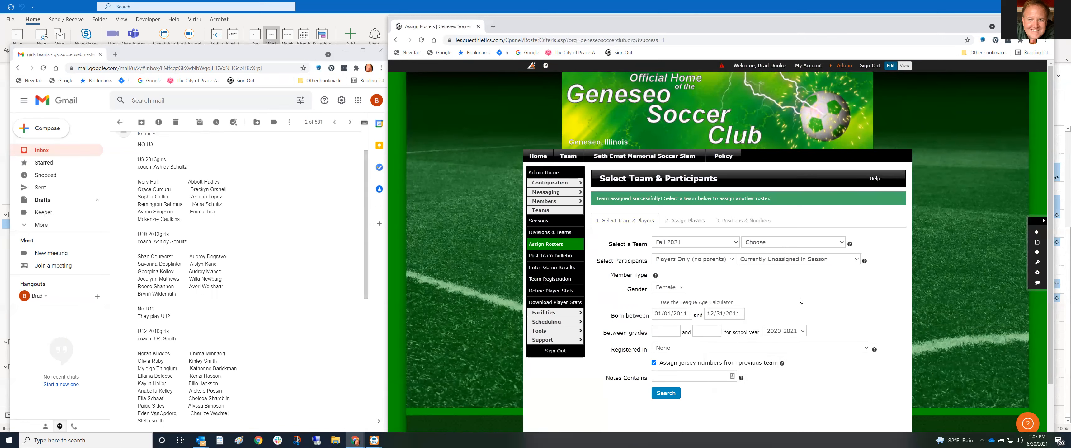
# Filter to TRAVEL Tryout 2021-2022 for team GU12 -2010, then search and submit
pyautogui.click(696, 351)
pyautogui.click(699, 371)
pyautogui.click(706, 352)
pyautogui.click(704, 365)
pyautogui.click(807, 247)
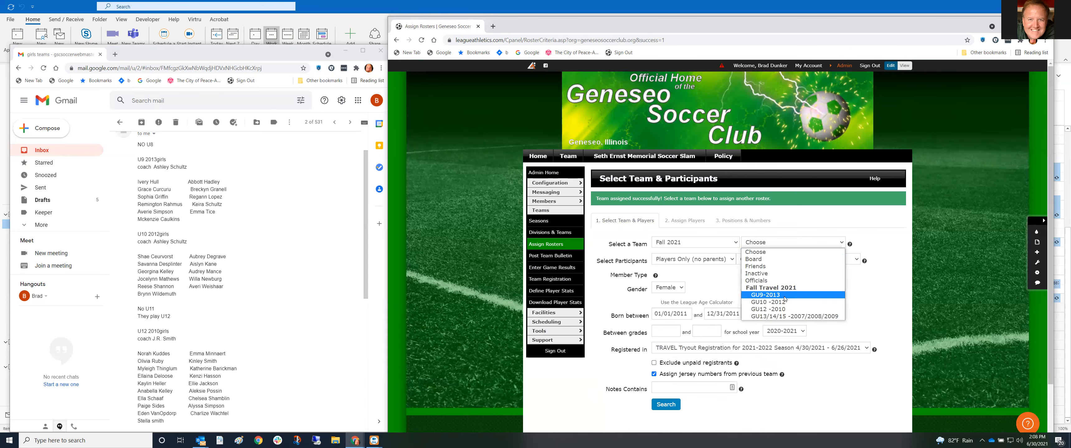
pyautogui.click(793, 307)
pyautogui.scroll(-2, 793, 306)
pyautogui.click(666, 341)
pyautogui.click(609, 391)
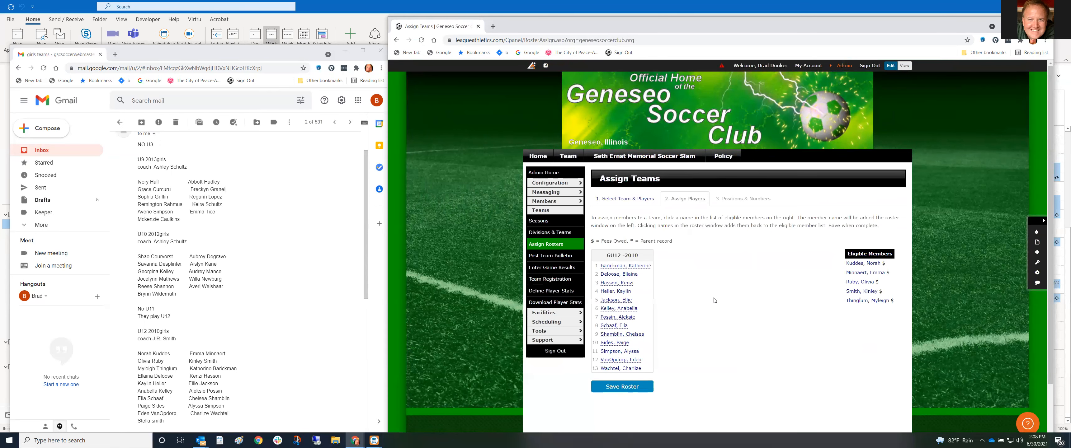
# Add the five remaining girls and save the 18-player GU12 -2010 roster with positions
pyautogui.click(864, 265)
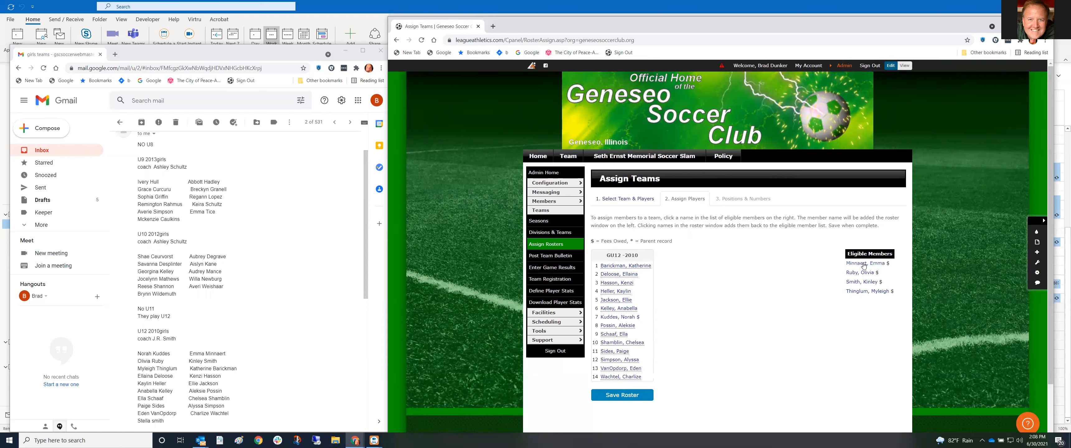
pyautogui.click(865, 265)
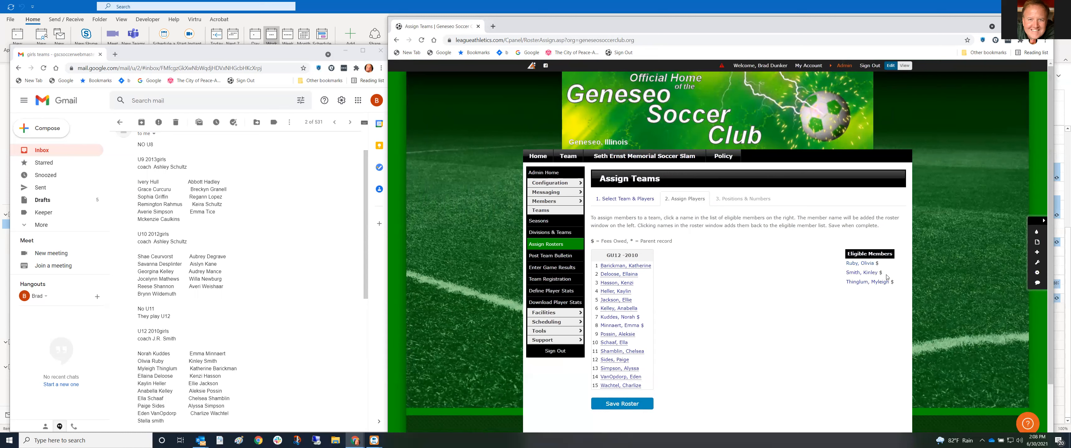
pyautogui.click(864, 265)
pyautogui.click(864, 264)
pyautogui.click(864, 266)
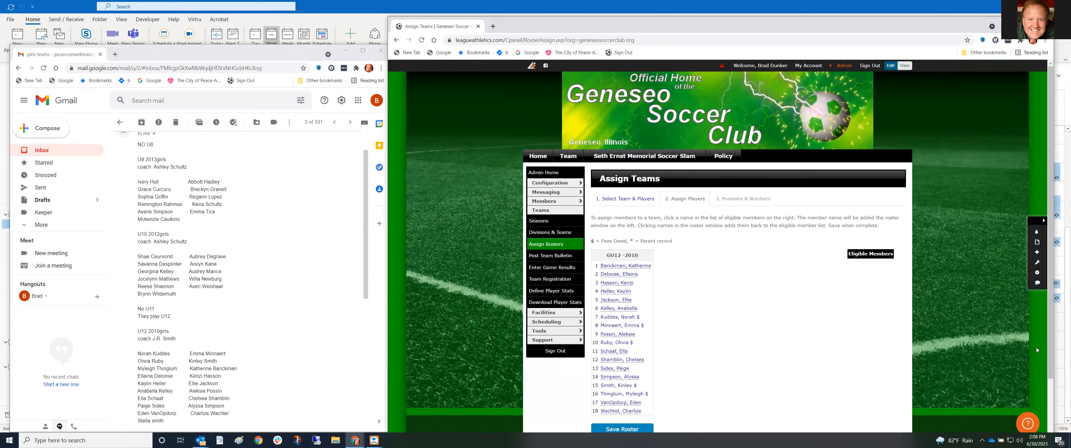
pyautogui.scroll(-2, 1036, 348)
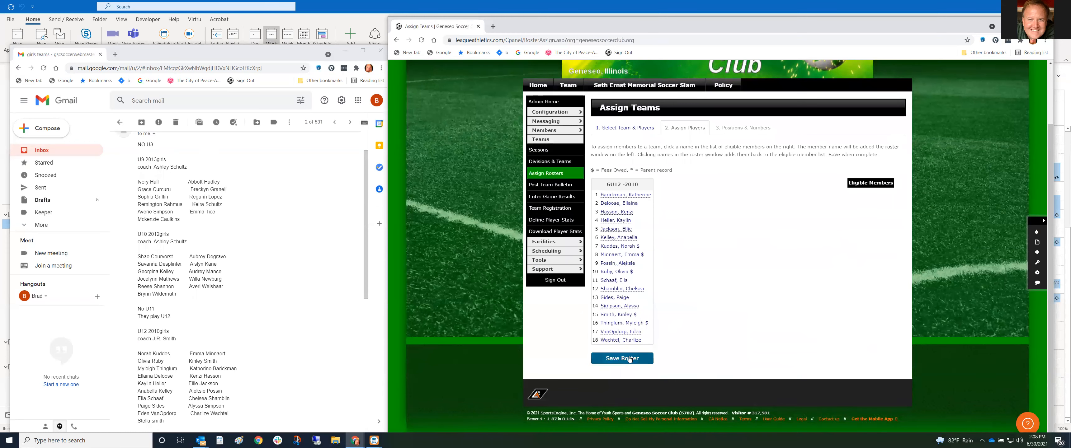
pyautogui.click(630, 360)
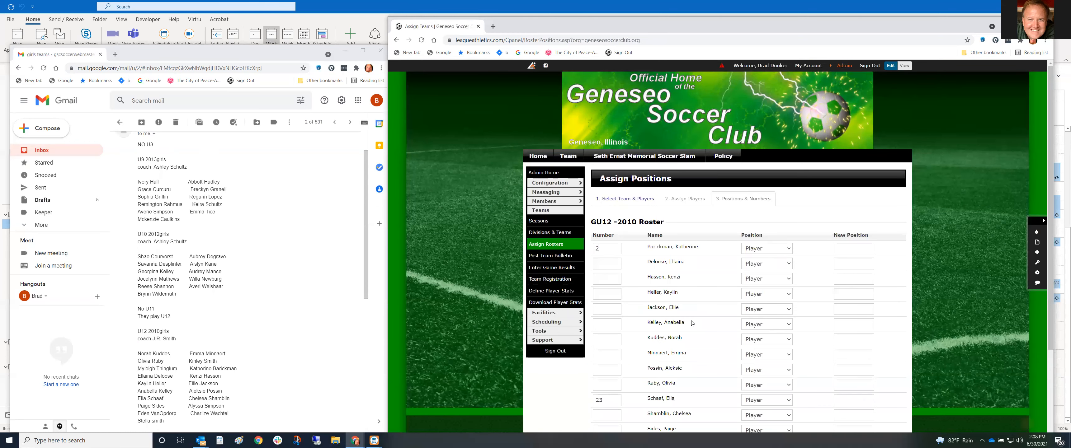
pyautogui.scroll(-3, 666, 331)
pyautogui.click(613, 426)
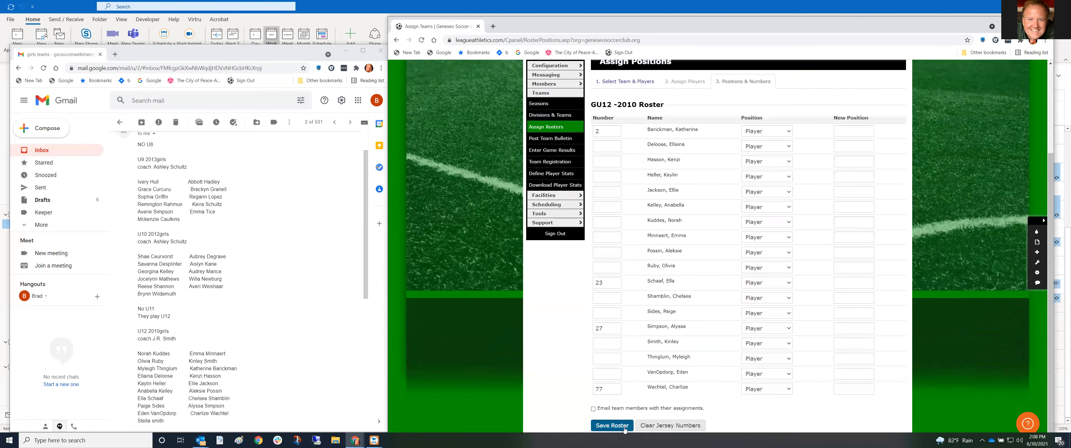
# Email the U12 coach, subject 'missing U12 girl', asking the unregistered player to register
pyautogui.click(43, 129)
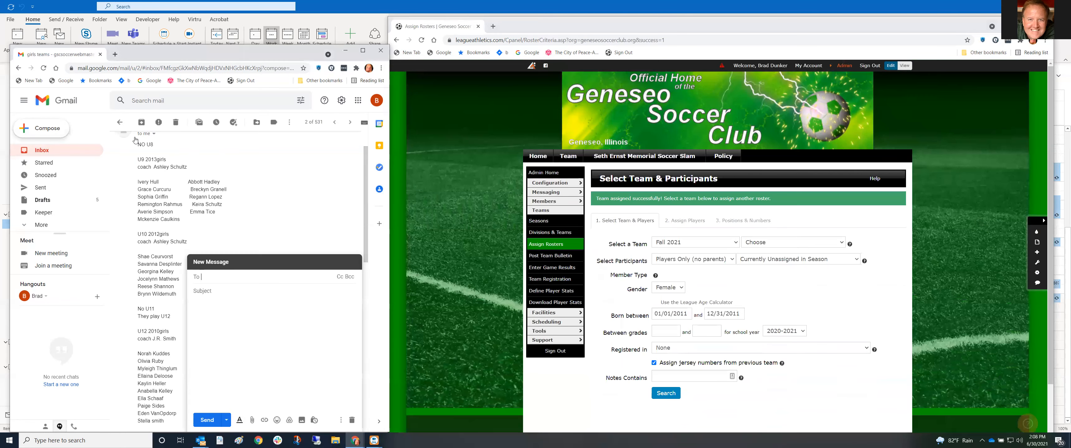
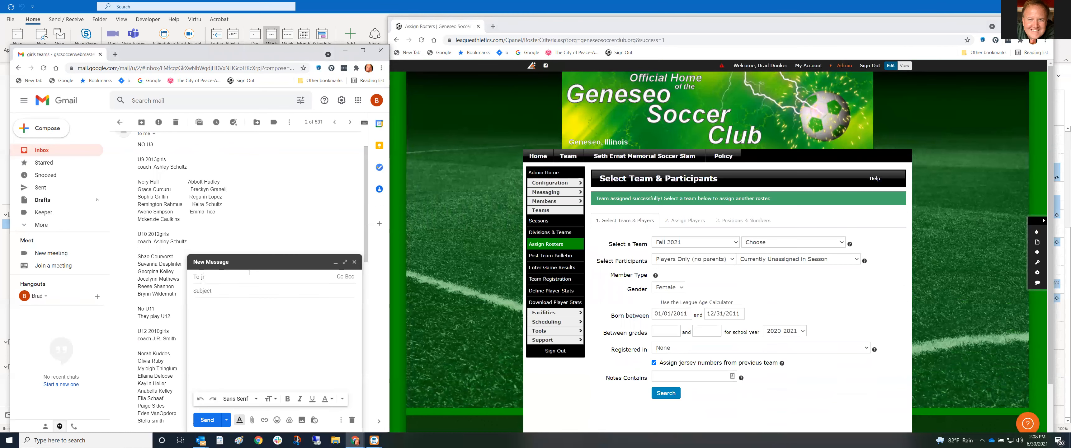
pyautogui.press('BackSpace')
pyautogui.press('BackSpace')
pyautogui.press('Return')
pyautogui.press('Tab')
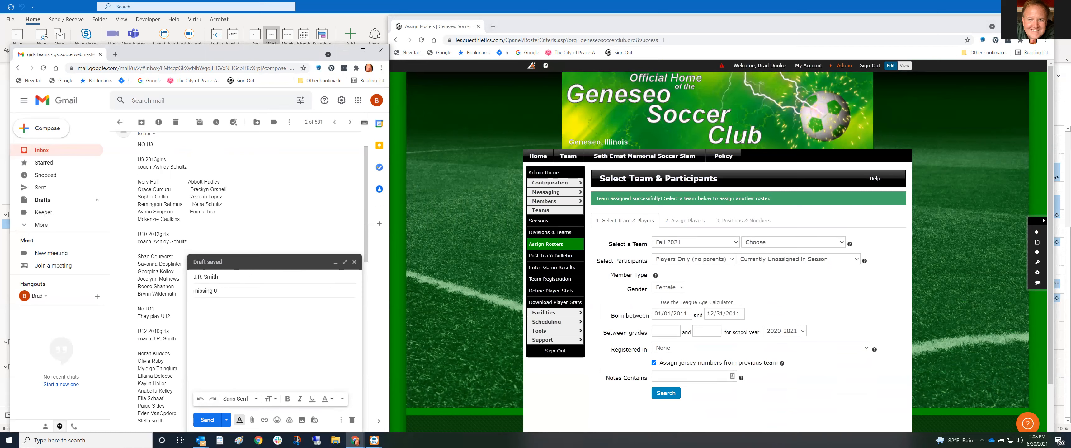
pyautogui.press('Tab')
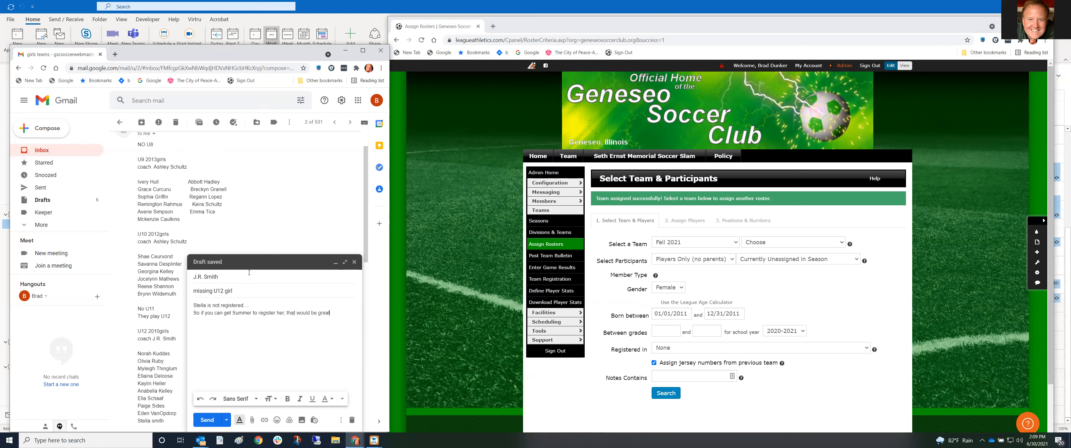
pyautogui.click(207, 420)
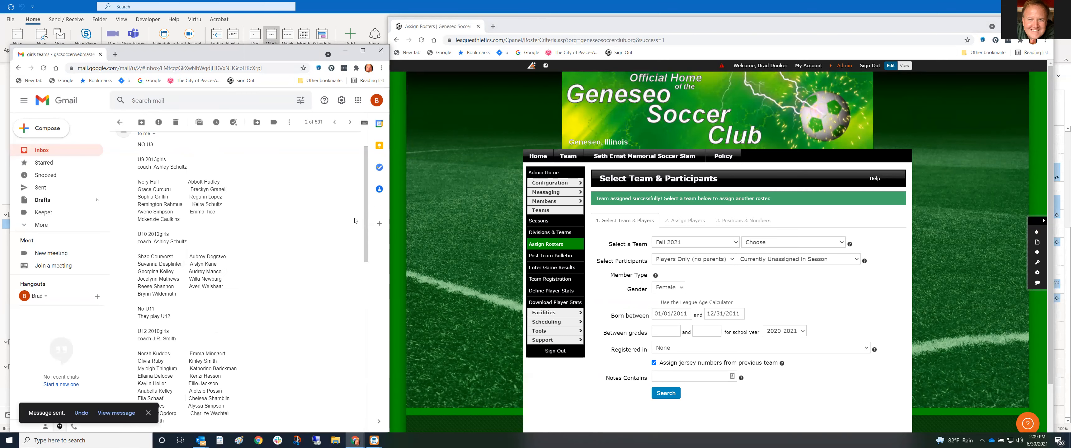
# Scroll the girls teams thread to show the u13/u14/u15 roster list and coaches
pyautogui.scroll(-6, 347, 261)
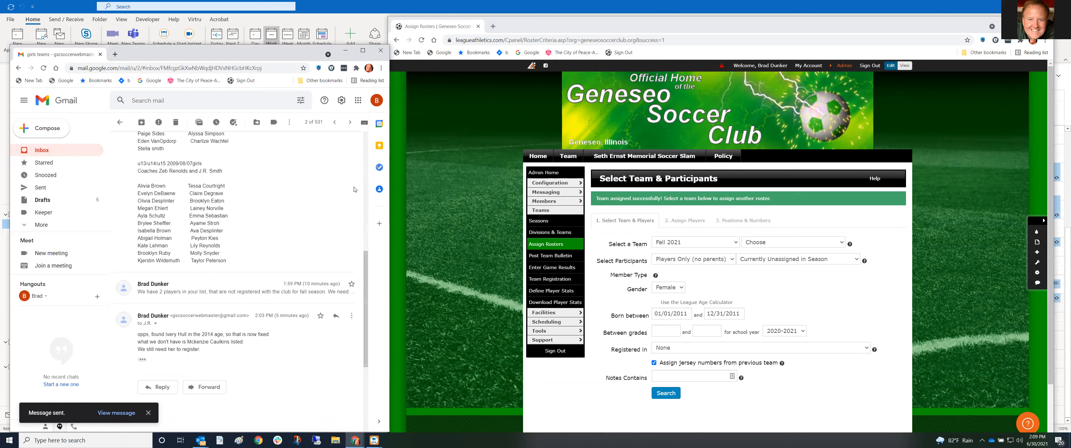
pyautogui.scroll(3, 232, 195)
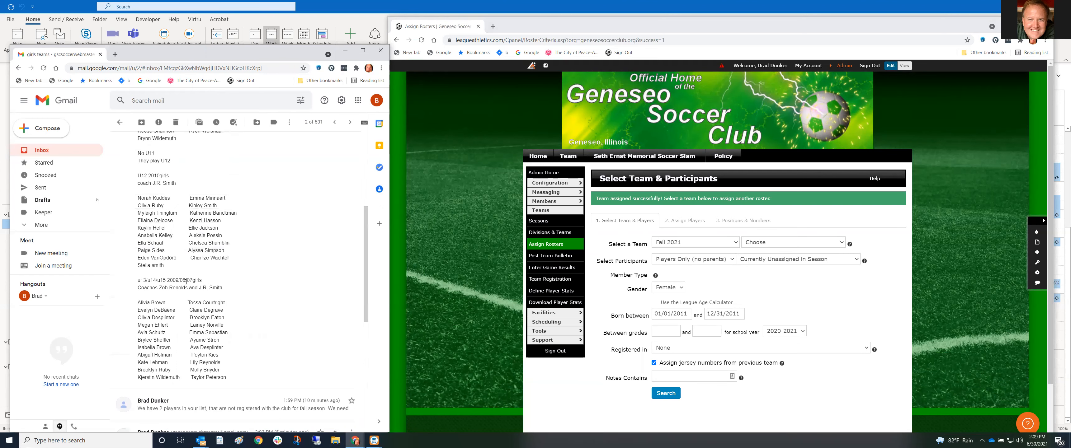
# Select the GU13/14/15 -2007/2008/2009 team and limit results to 2021-2022 travel tryout registrants
pyautogui.click(778, 244)
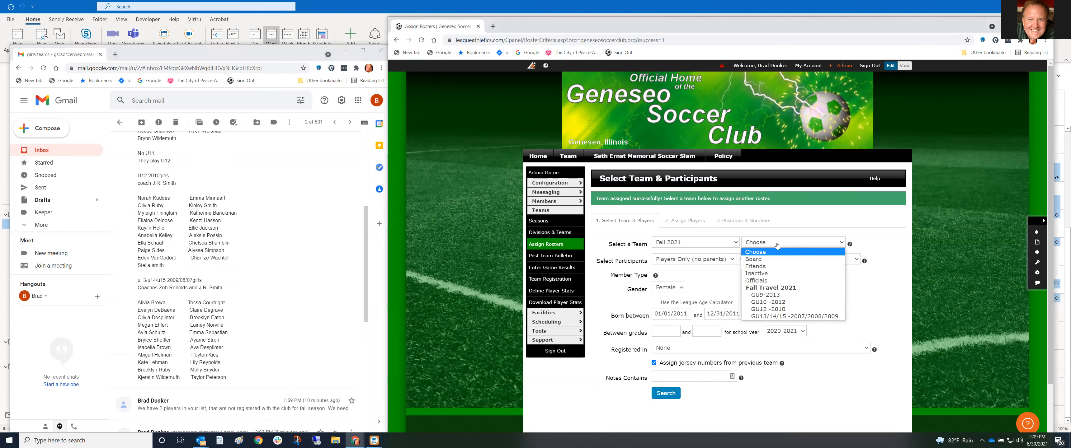
pyautogui.click(782, 318)
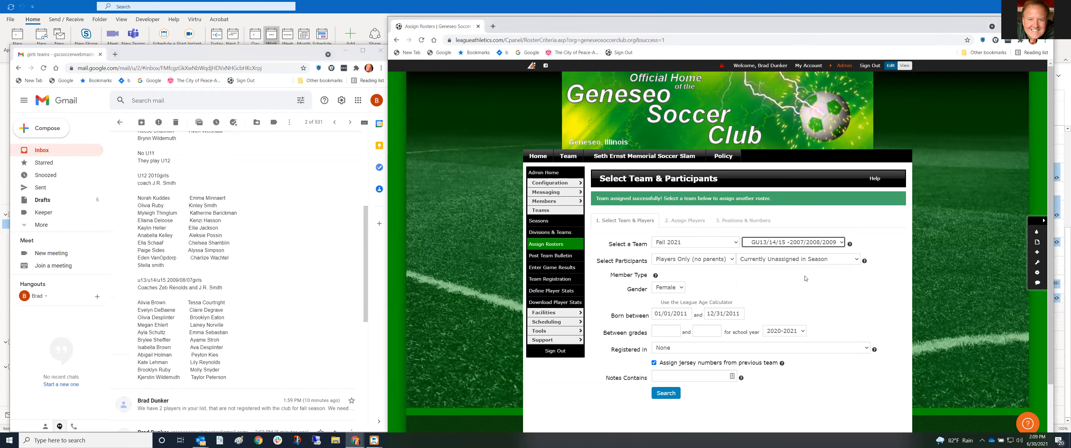
pyautogui.click(758, 348)
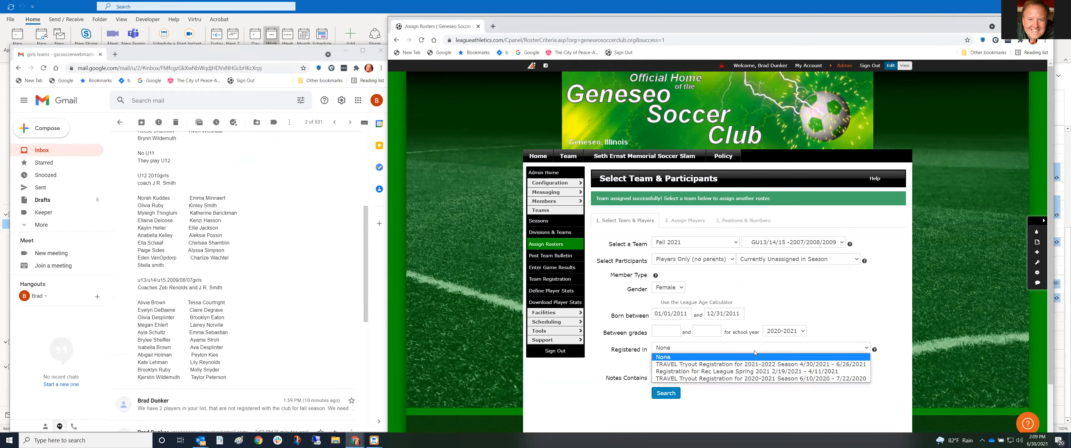
pyautogui.click(719, 362)
# Enter a reversed birth-date range (2009 to 2007), search, and return from the error page
pyautogui.click(686, 314)
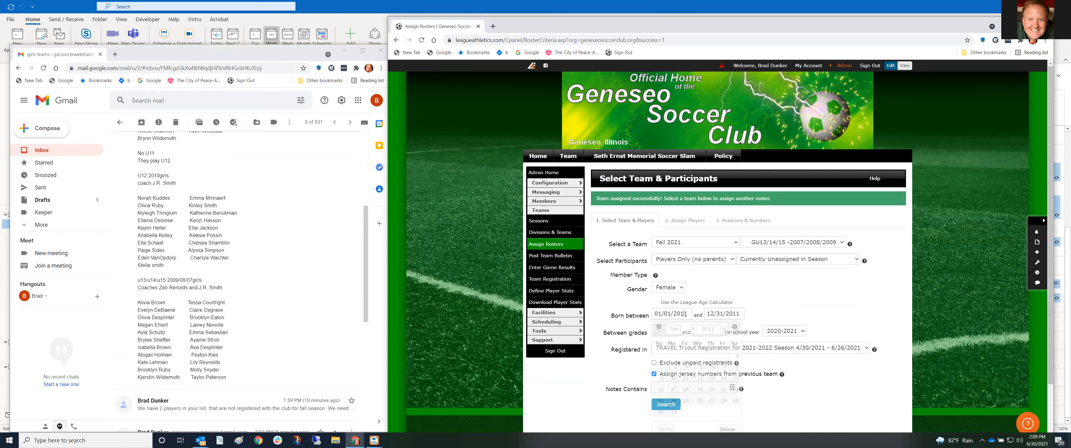
pyautogui.press('BackSpace')
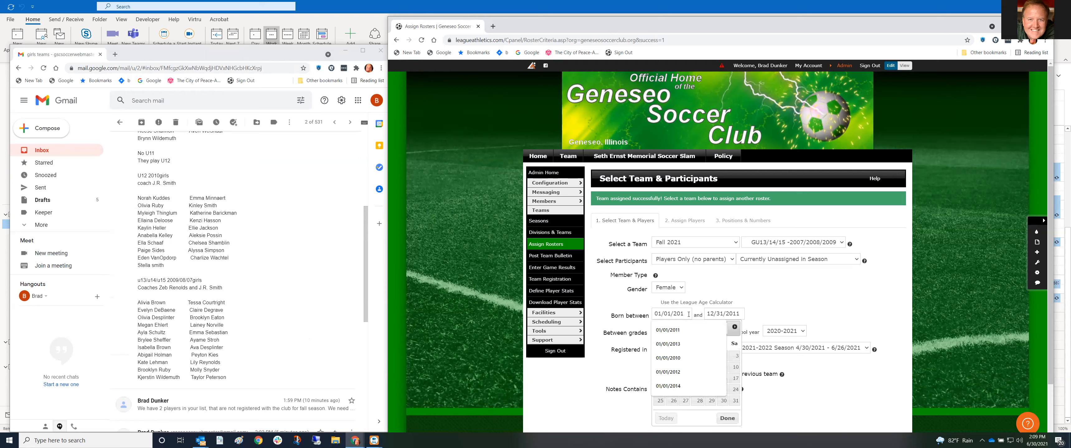
pyautogui.press('BackSpace')
pyautogui.write('09')
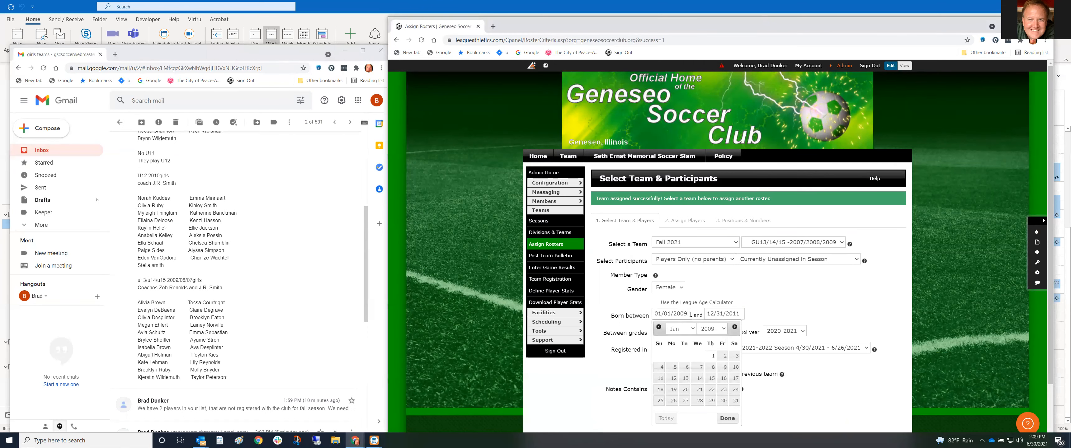
pyautogui.click(758, 305)
pyautogui.click(742, 314)
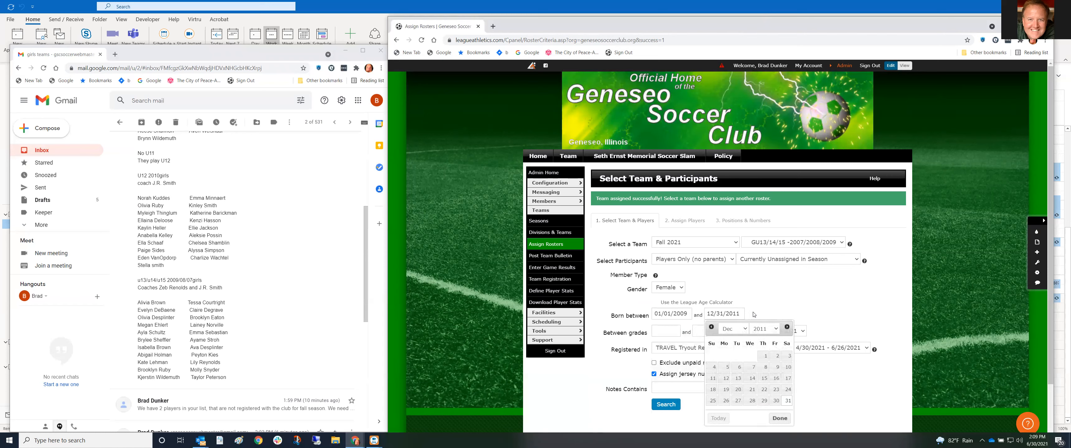
pyautogui.press('BackSpace')
pyautogui.press('BackSpace')
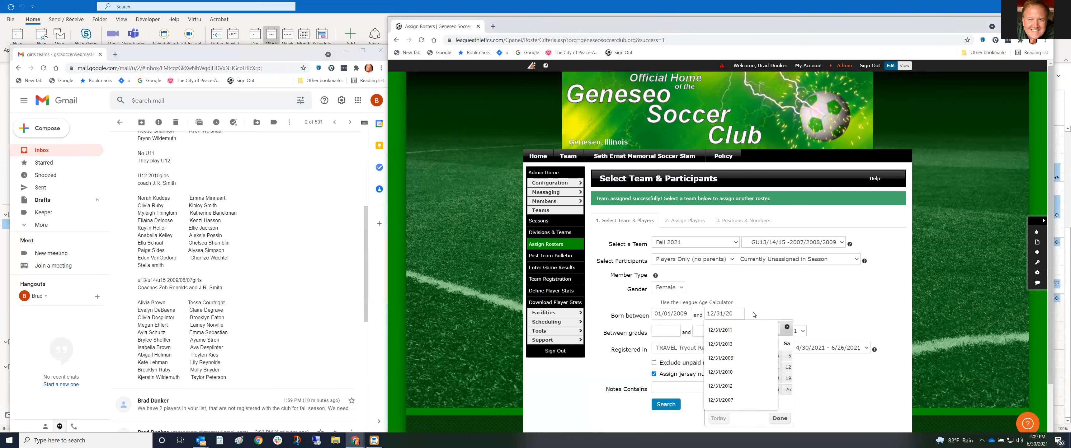
pyautogui.write('007')
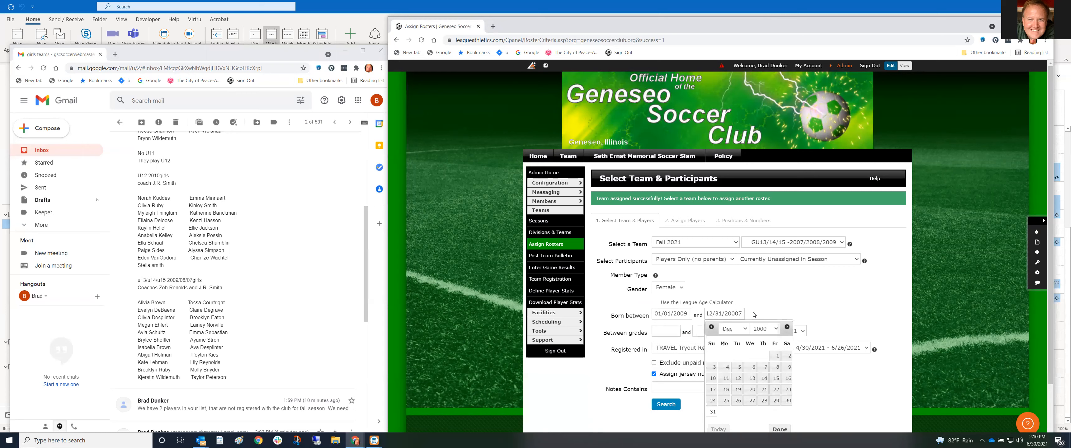
pyautogui.click(754, 315)
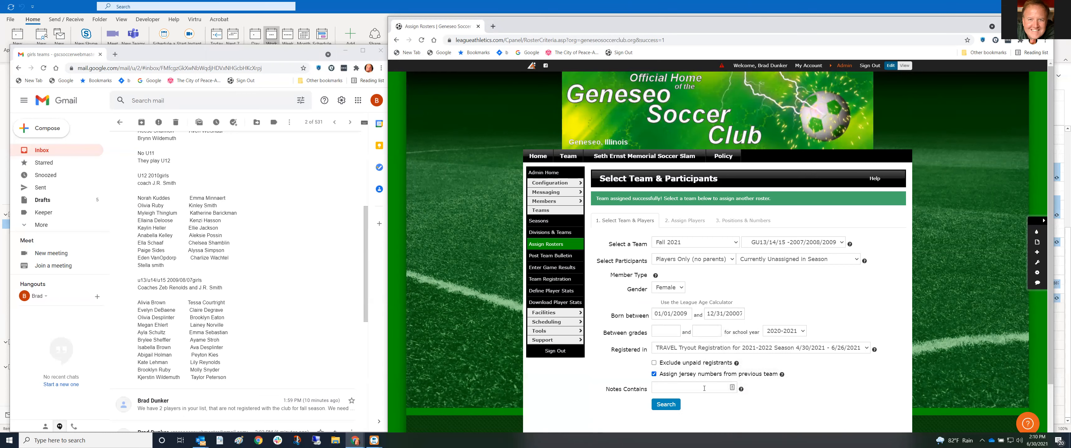
pyautogui.click(666, 405)
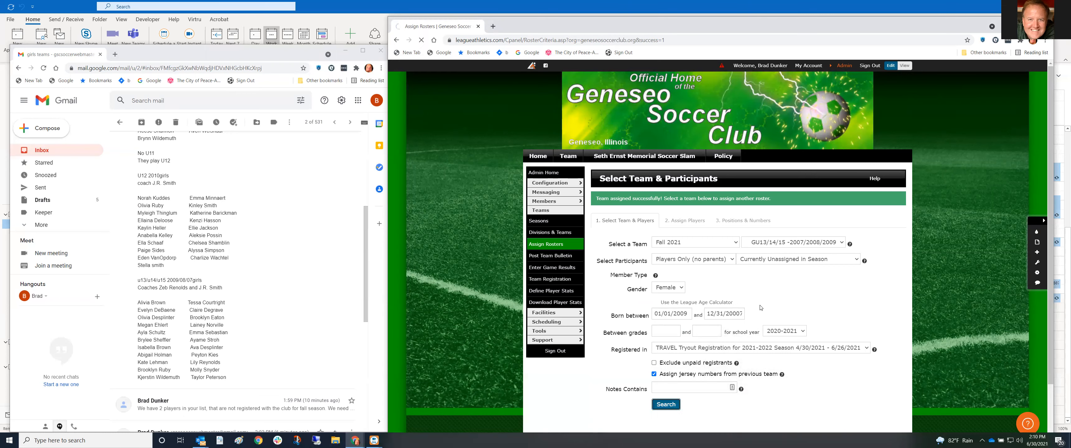
pyautogui.scroll(-2, 752, 285)
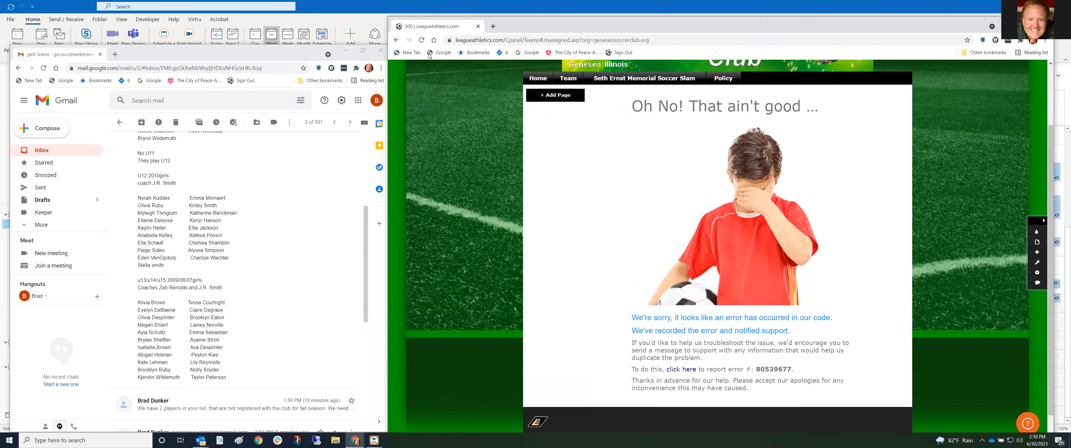
pyautogui.click(396, 40)
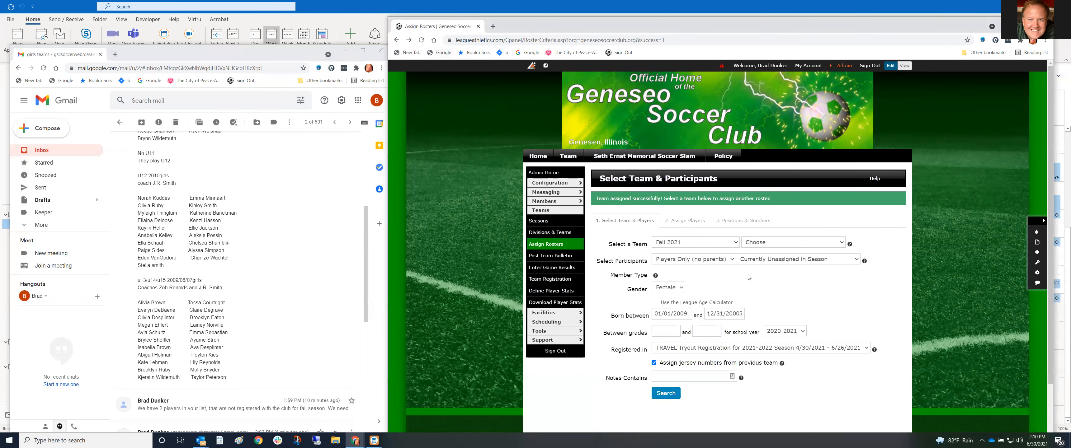
# Correct the birth-date range to 01/01/2007 through 12/31/2009
pyautogui.click(686, 314)
pyautogui.press('BackSpace')
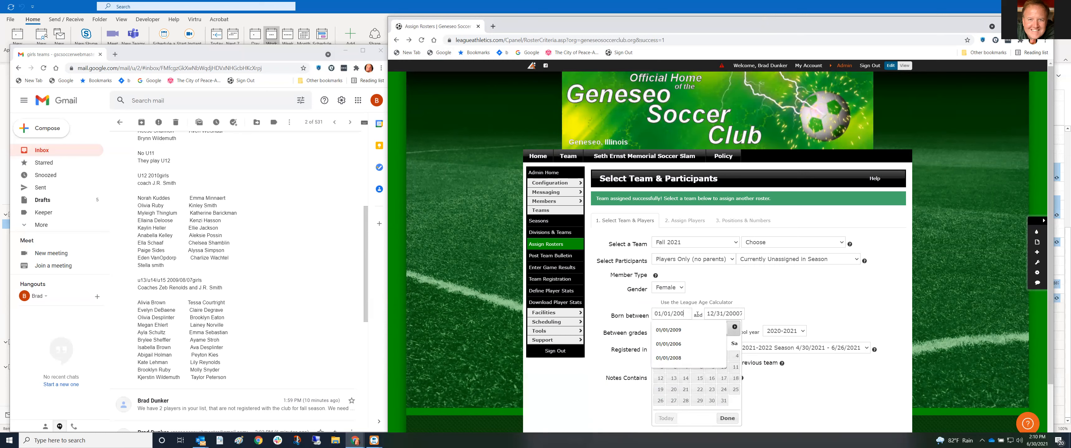
pyautogui.write('7')
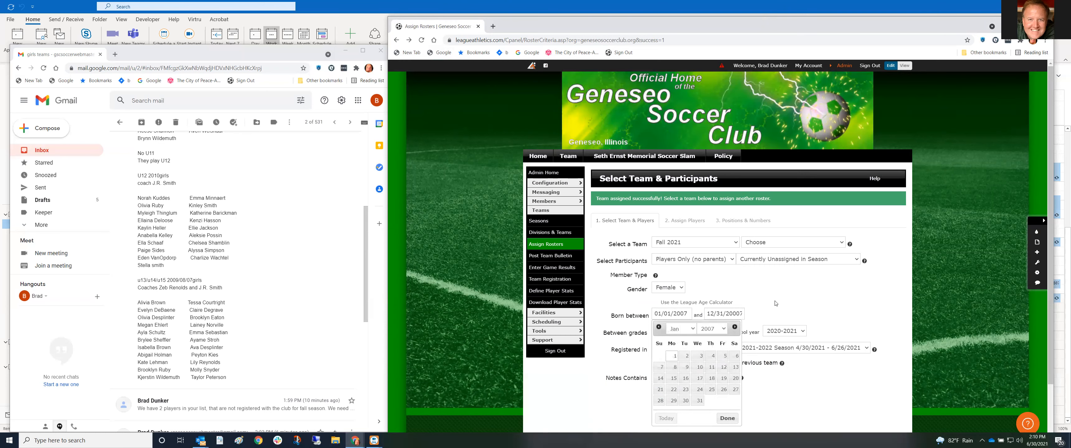
pyautogui.click(734, 314)
pyautogui.press('BackSpace')
pyautogui.press('BackSpace')
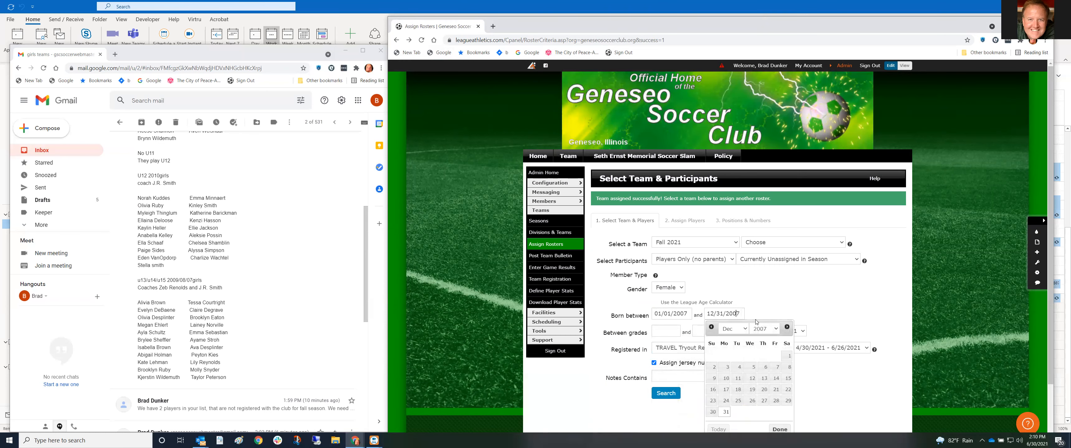
pyautogui.write('9')
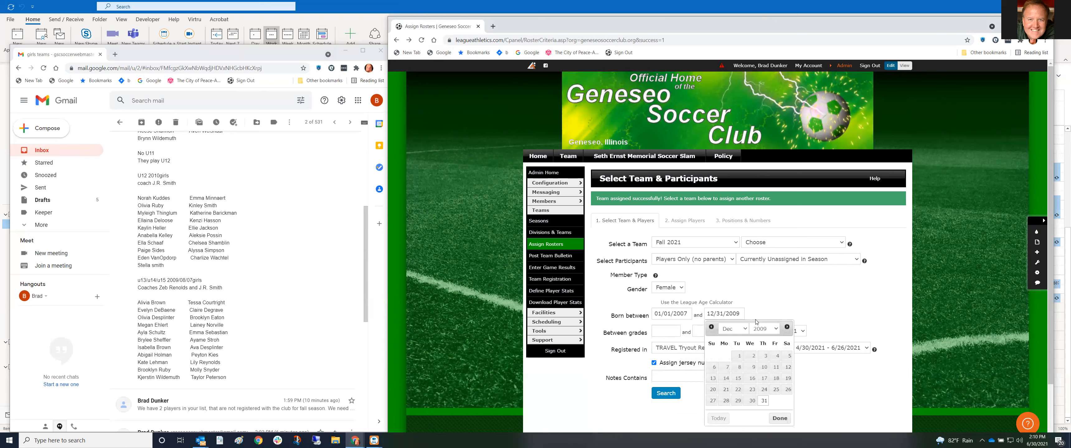
pyautogui.click(791, 310)
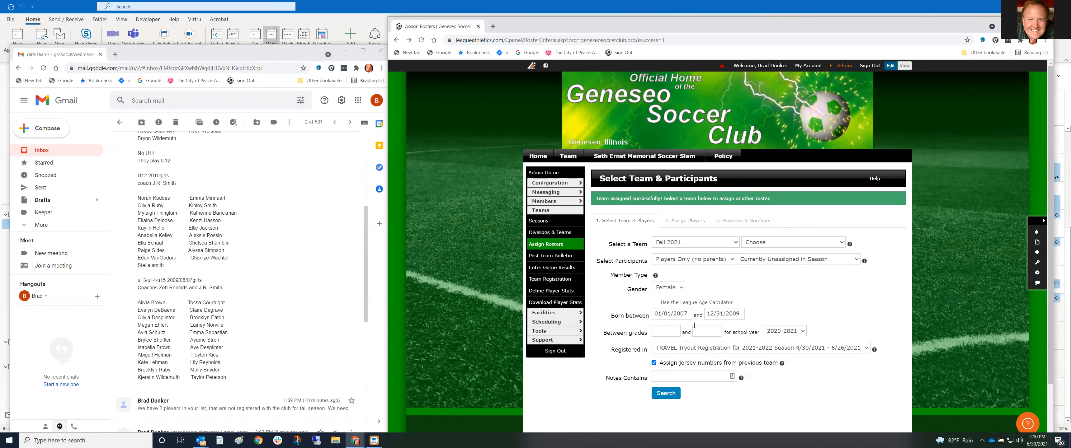
# Search, dismiss the missing-team warning, reselect GU13/14/15 and search again
pyautogui.click(666, 394)
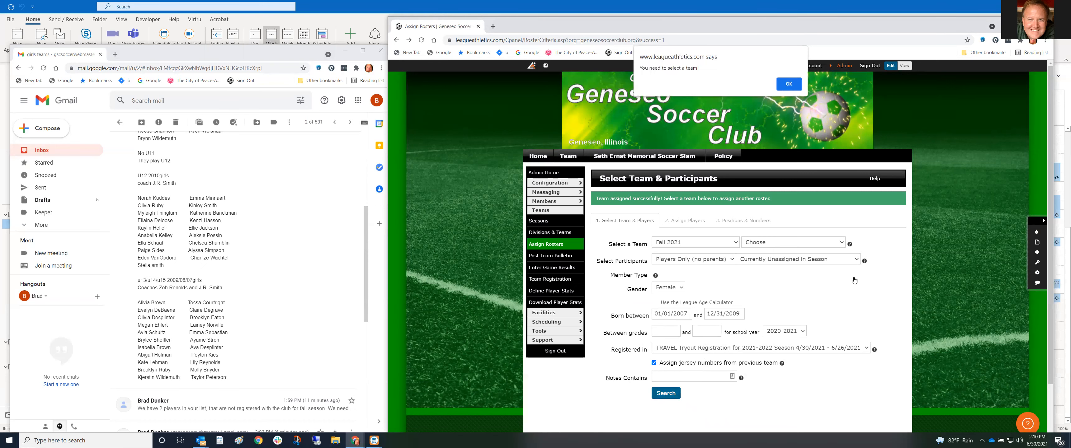
pyautogui.click(789, 84)
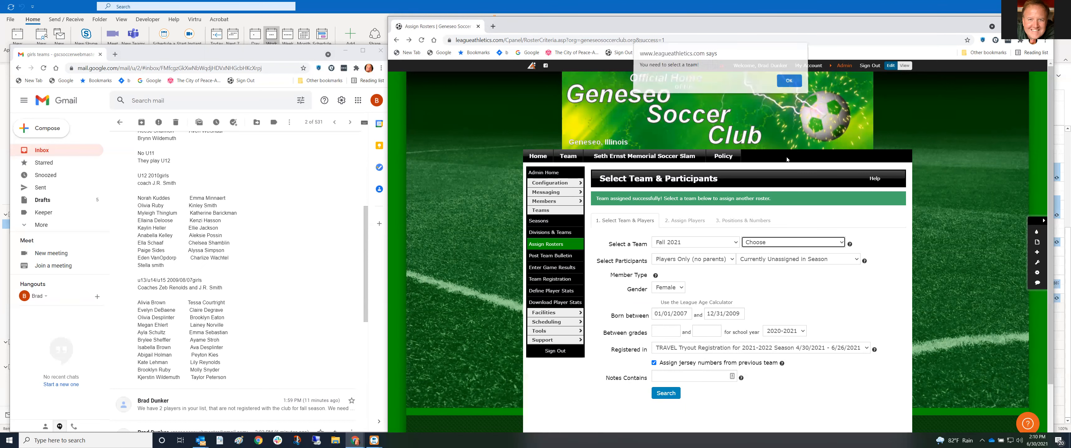
pyautogui.click(777, 244)
pyautogui.click(772, 317)
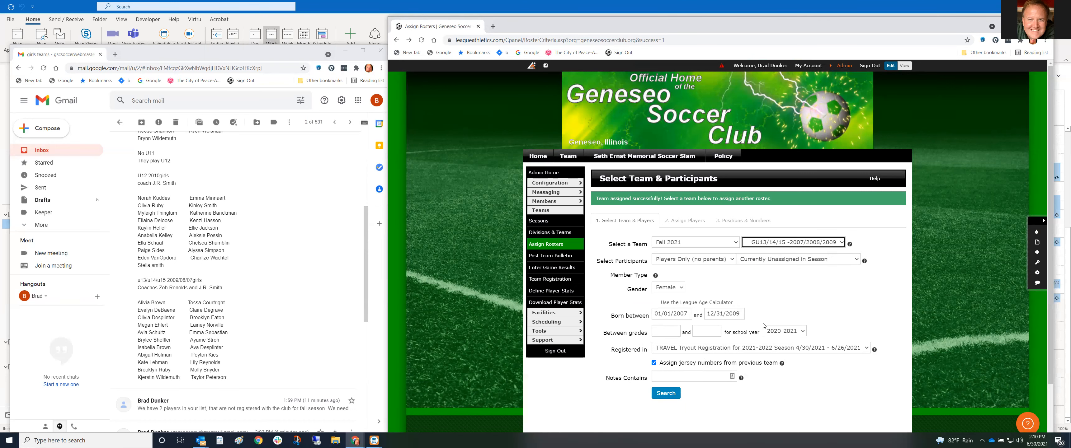
pyautogui.click(666, 393)
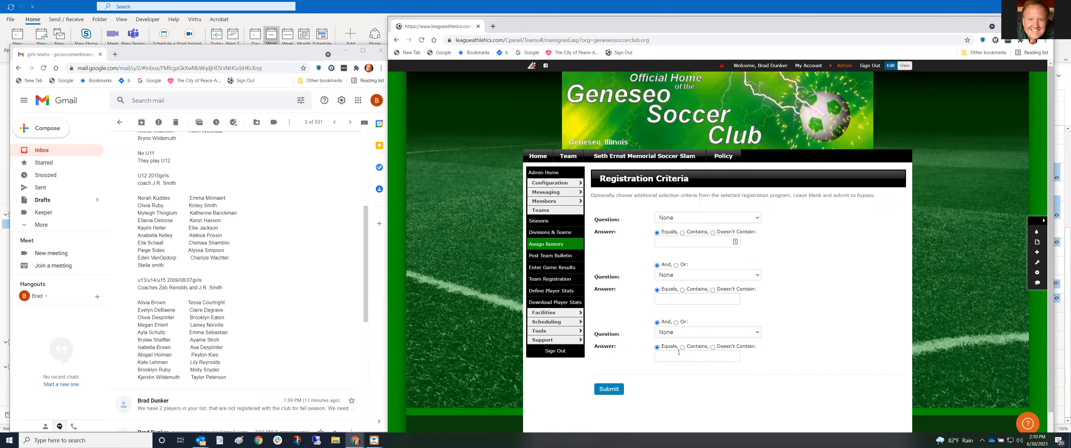
# Skip extra registration criteria and add the first eleven eligible players to the roster
pyautogui.click(619, 394)
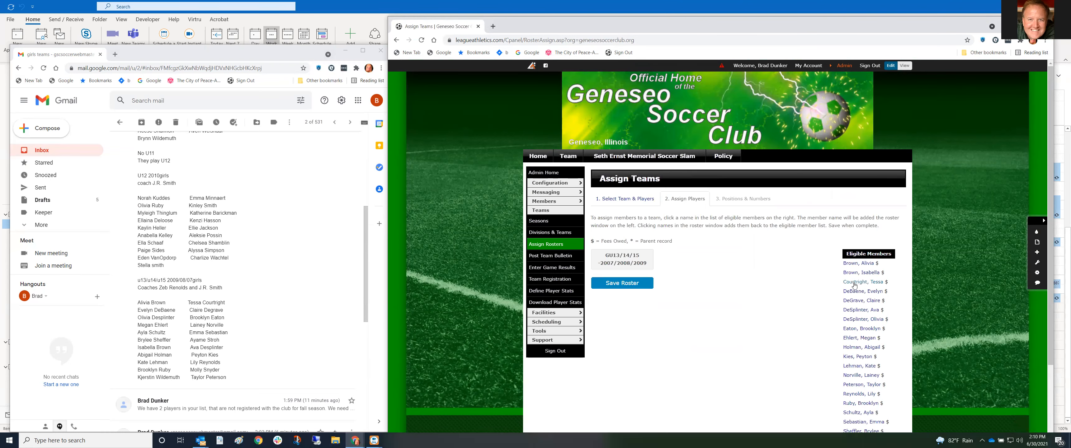
pyautogui.scroll(-2, 809, 369)
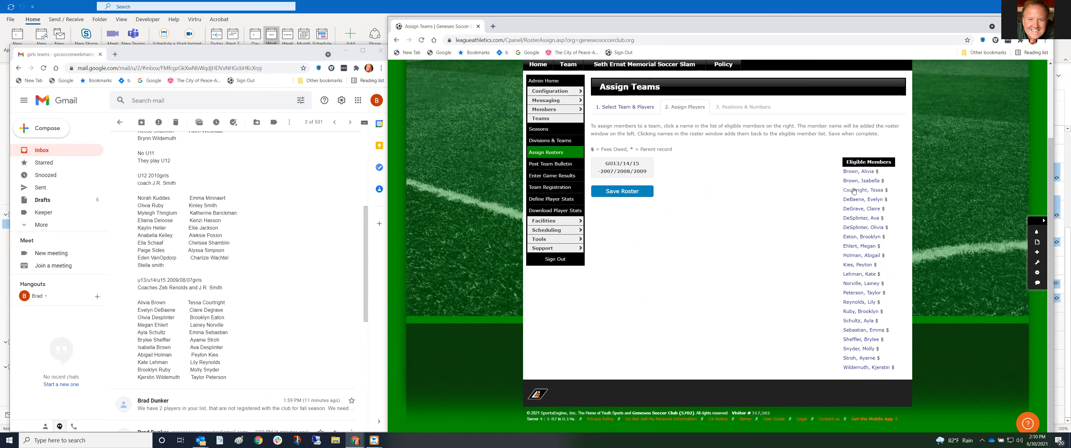
pyautogui.moveTo(852, 174)
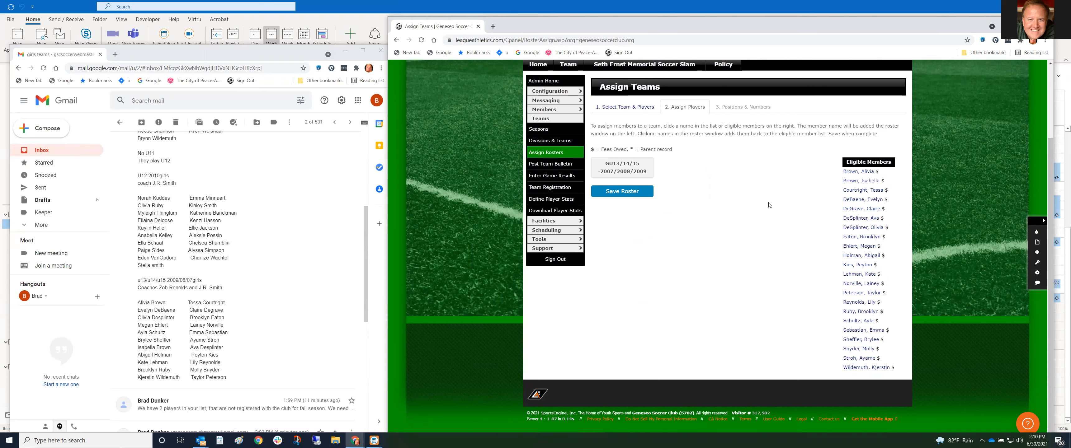
pyautogui.click(853, 173)
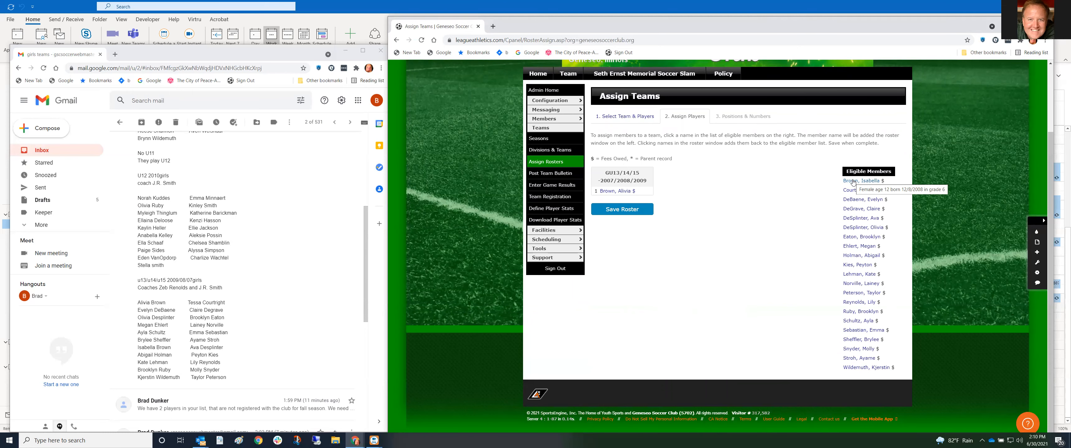
pyautogui.click(852, 182)
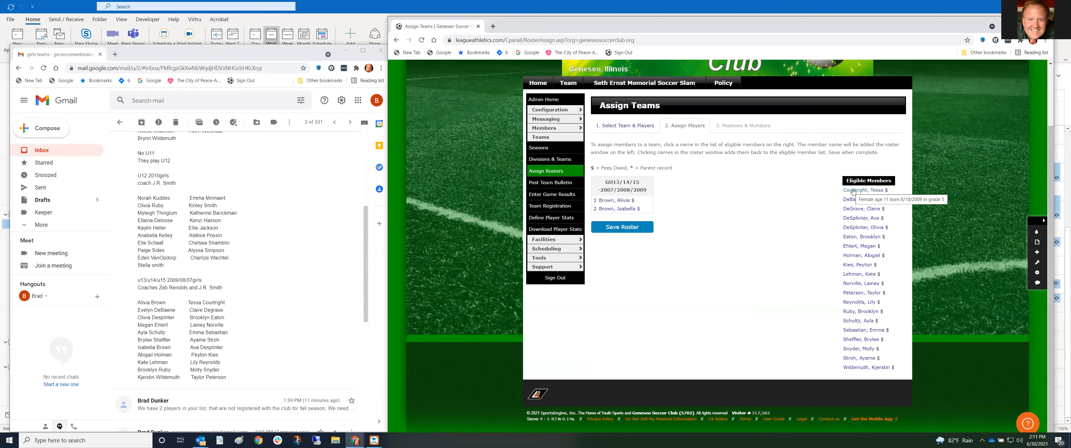
pyautogui.click(853, 191)
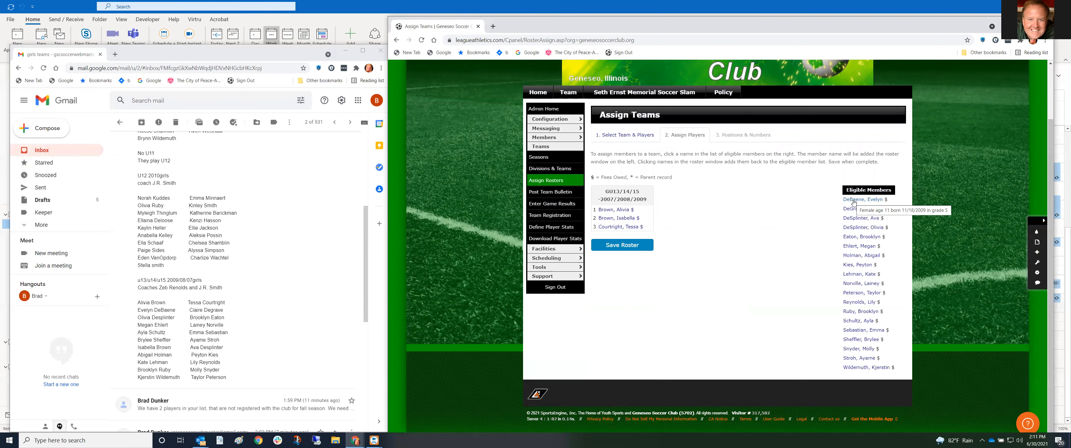
pyautogui.click(853, 201)
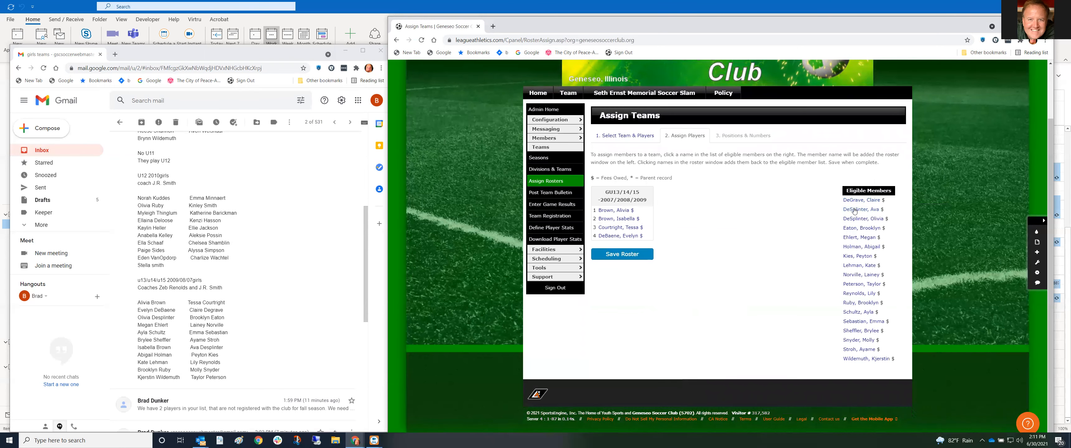
pyautogui.click(855, 210)
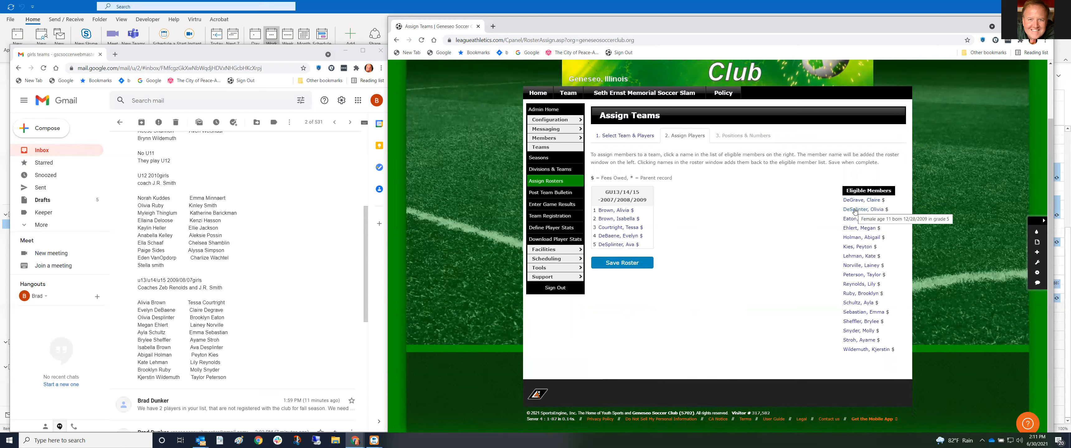
pyautogui.click(855, 211)
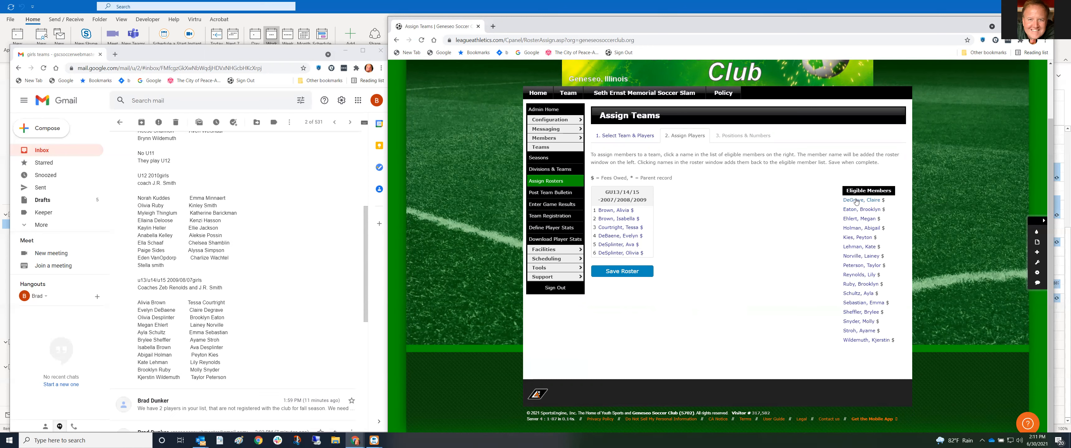
pyautogui.click(856, 202)
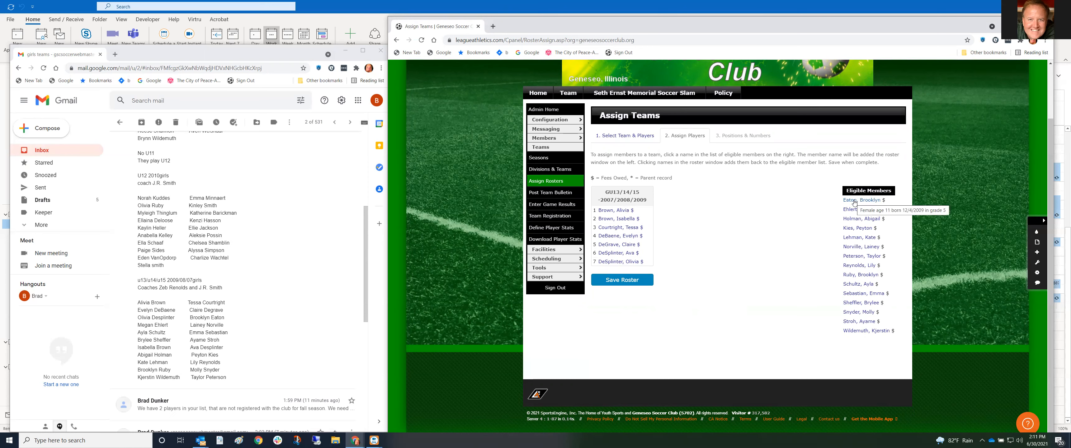
pyautogui.click(855, 201)
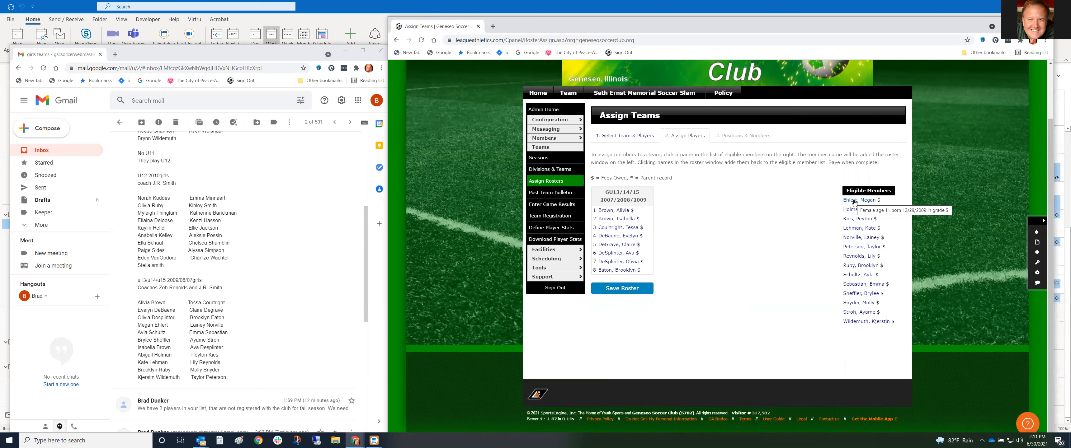
pyautogui.click(855, 201)
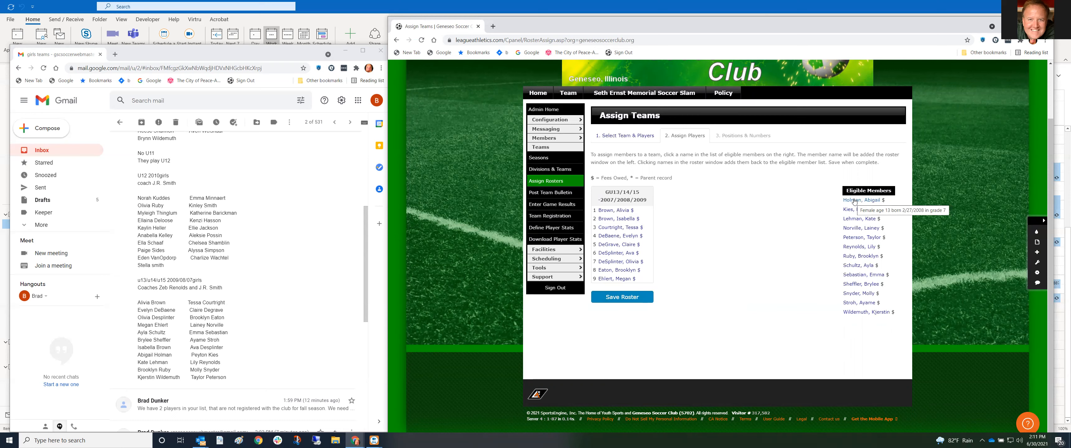
pyautogui.click(854, 201)
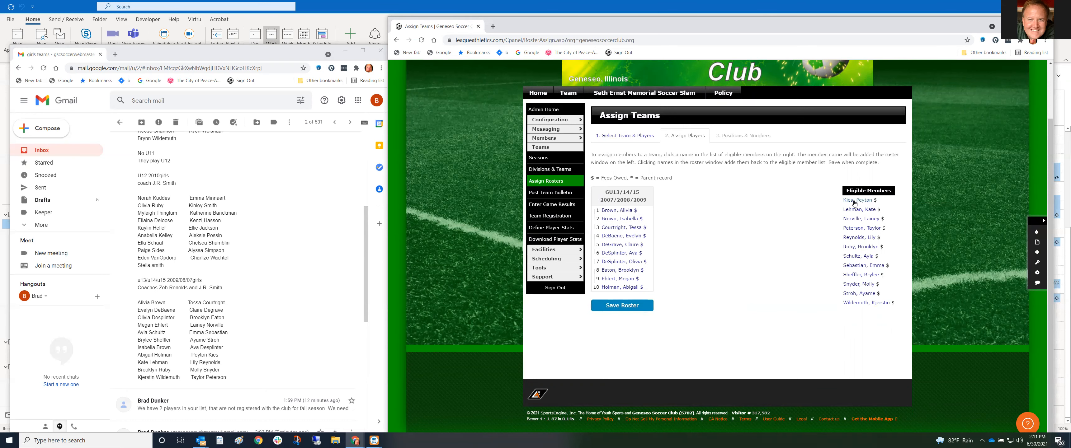
pyautogui.click(855, 201)
# Add the remaining eleven players, through #22, and save the roster
pyautogui.click(854, 201)
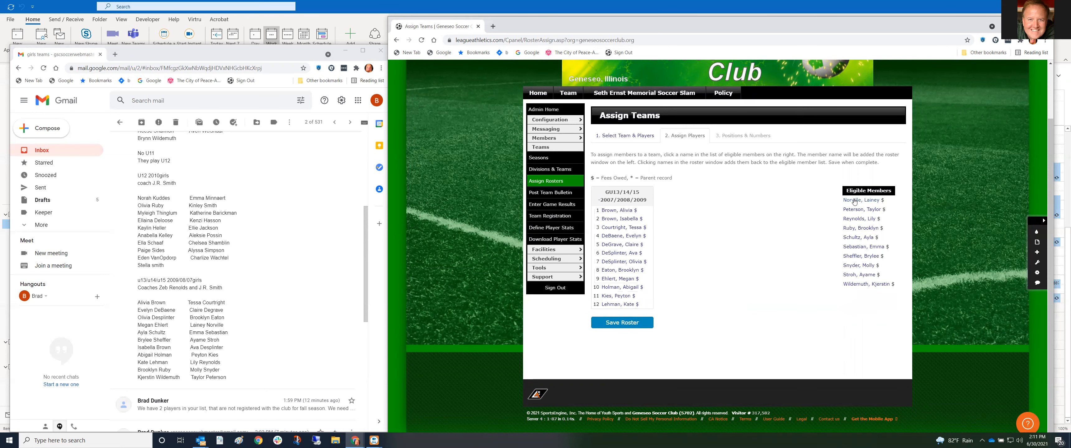
pyautogui.click(854, 202)
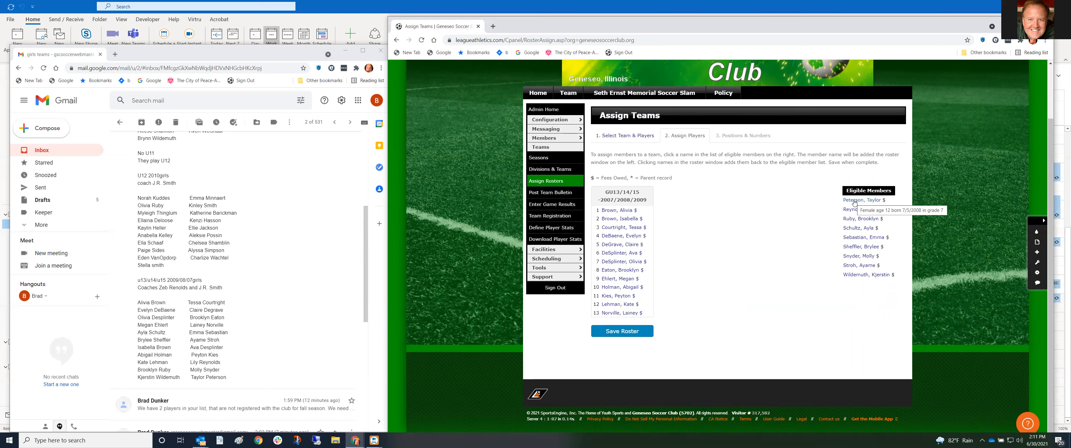
pyautogui.click(855, 201)
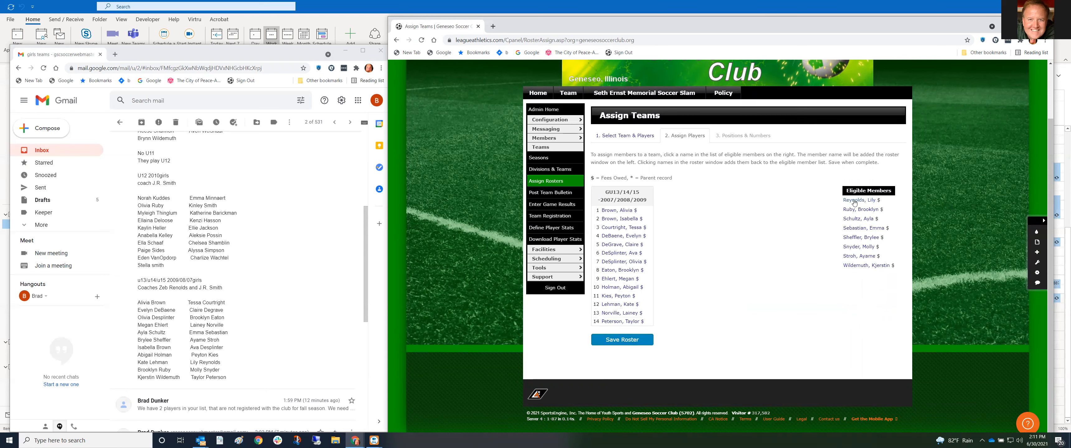
pyautogui.click(855, 202)
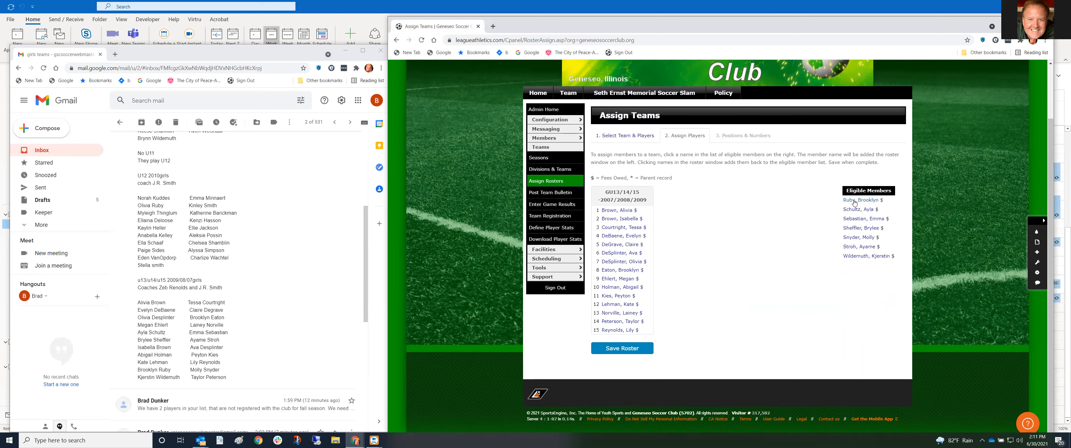
pyautogui.click(855, 201)
pyautogui.click(855, 202)
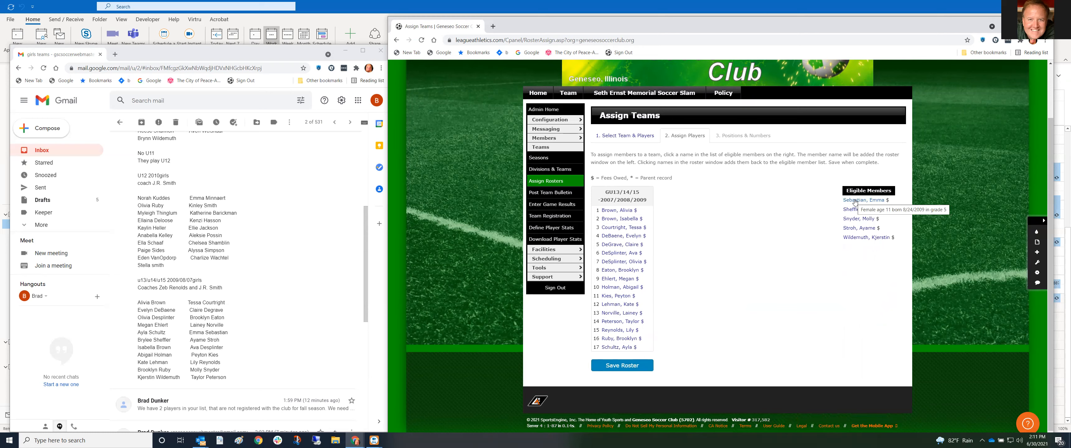
pyautogui.click(854, 201)
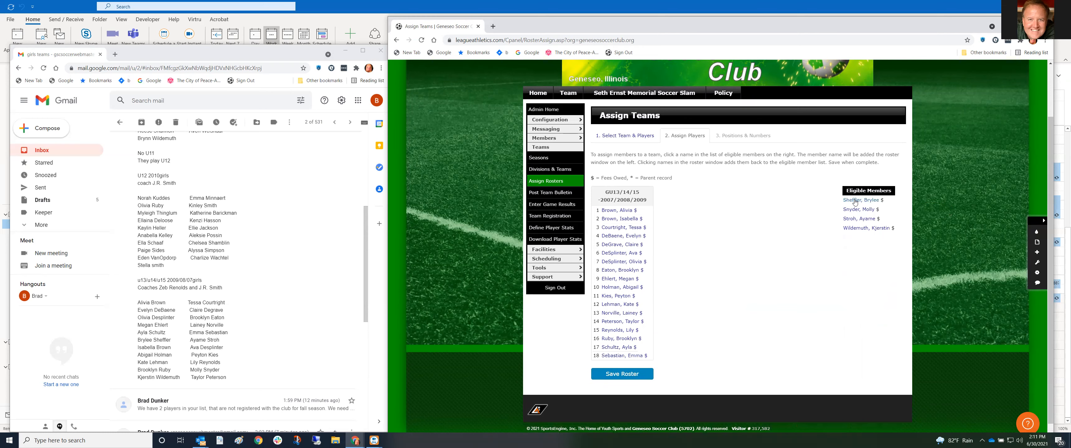
pyautogui.click(854, 201)
pyautogui.click(854, 202)
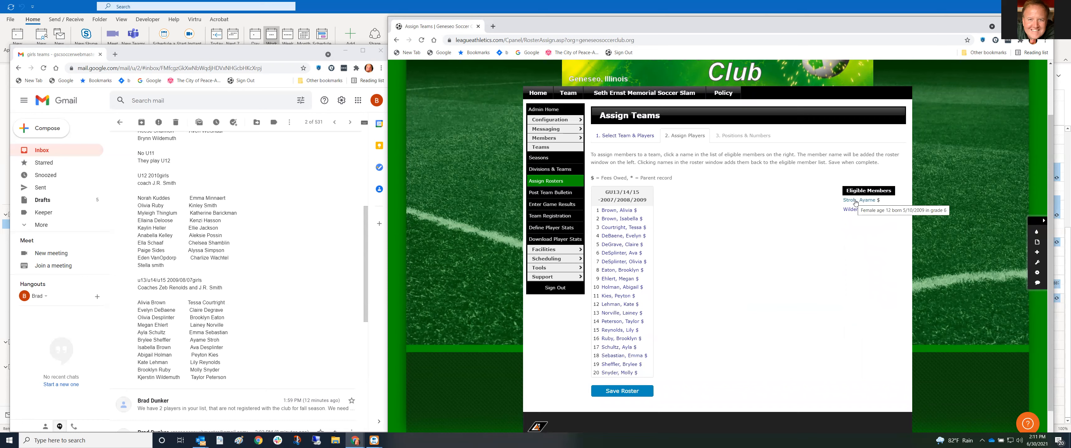
pyautogui.click(856, 202)
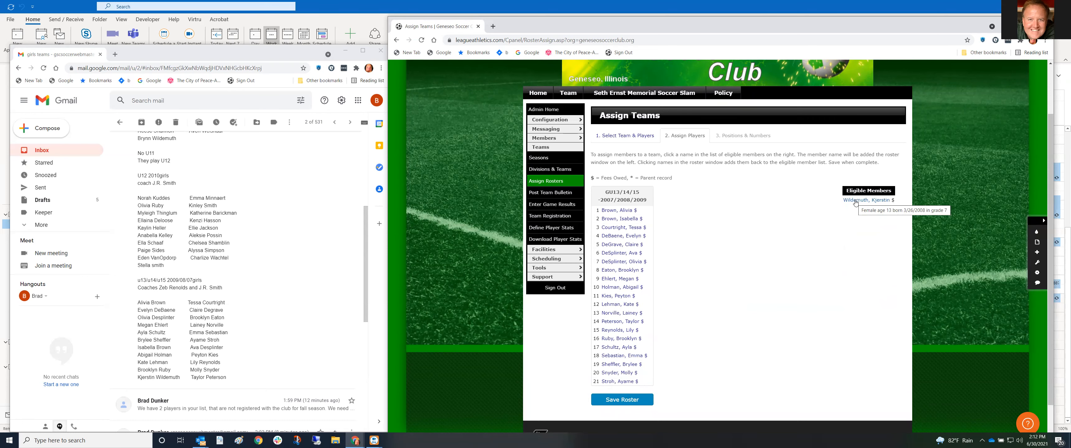
pyautogui.click(856, 201)
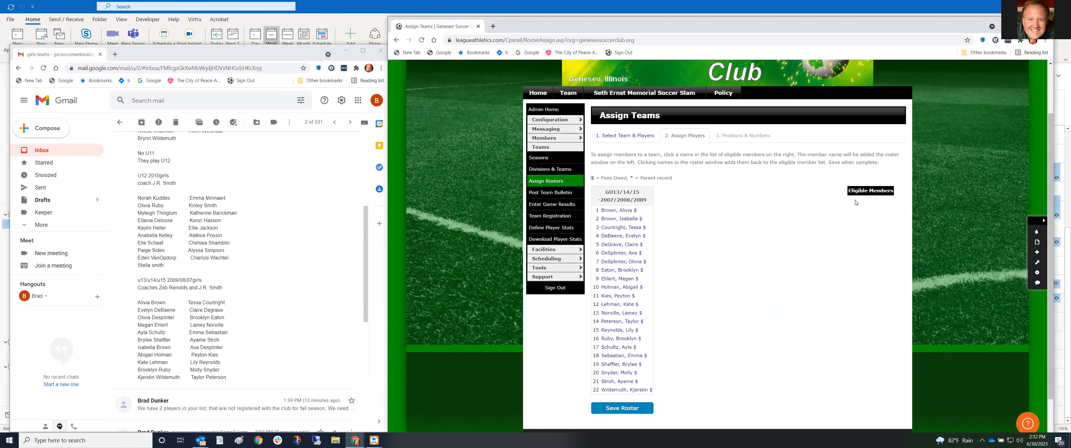
pyautogui.scroll(-1, 707, 333)
pyautogui.click(623, 370)
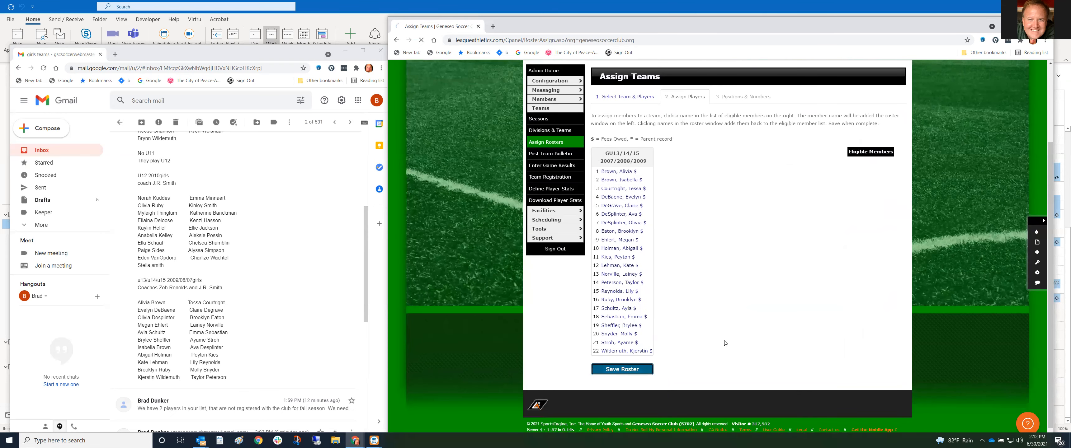
# Save the roster's jersey numbers, then open Admin > Teams > Divisions & Teams
pyautogui.scroll(-5, 604, 355)
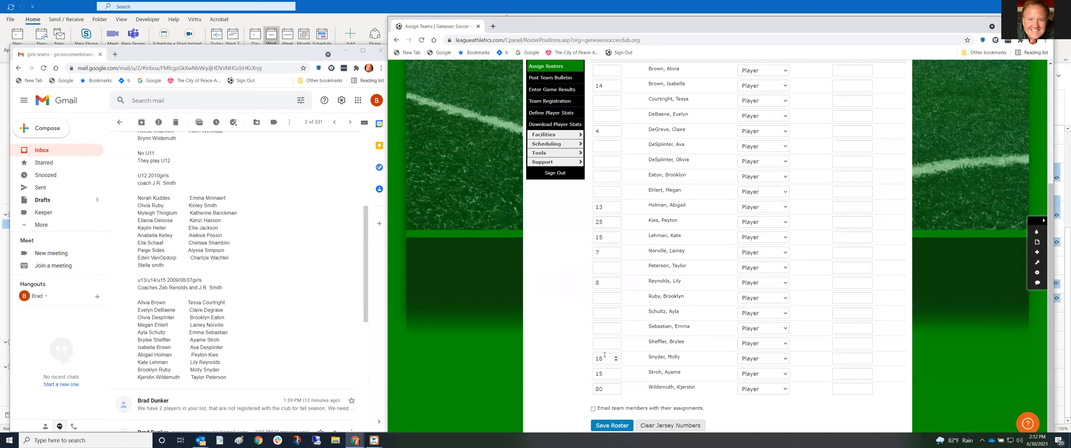
pyautogui.click(611, 426)
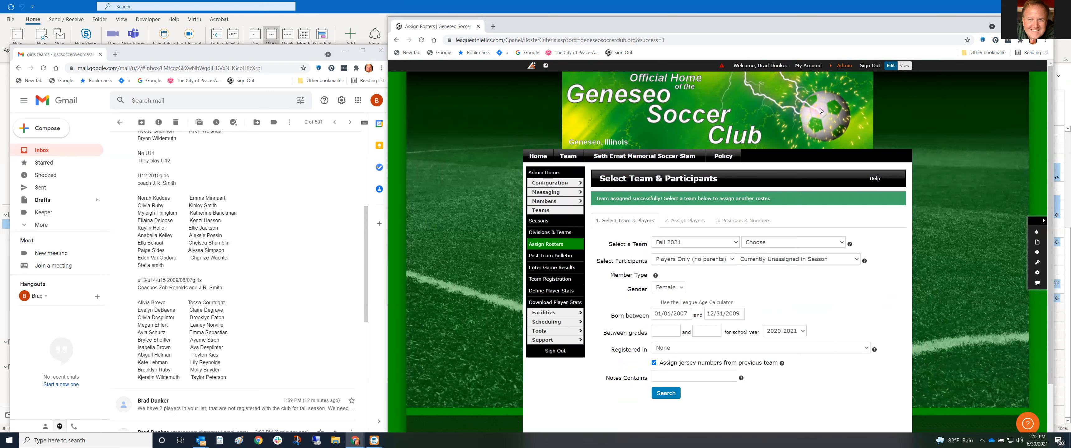
pyautogui.click(849, 68)
pyautogui.moveTo(742, 88)
pyautogui.click(737, 109)
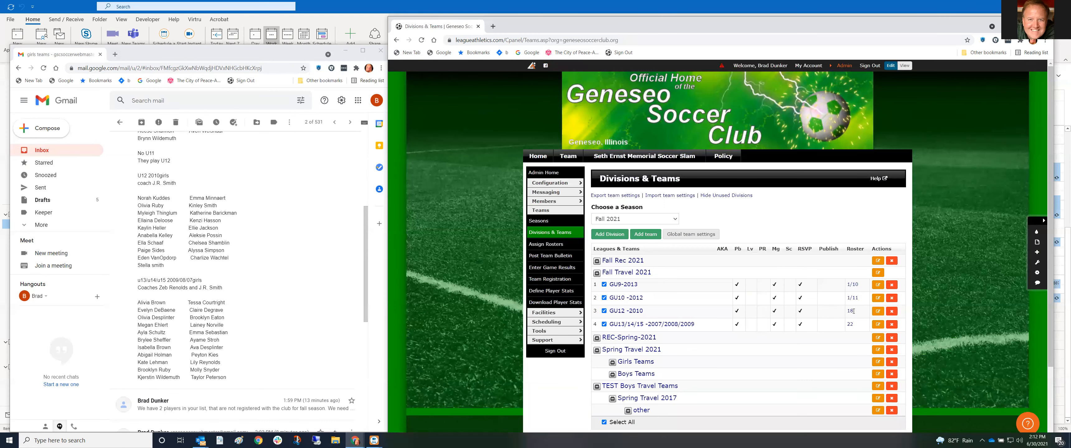
# Look up members by the first coach's last name and open his record from the results
pyautogui.click(830, 64)
pyautogui.moveTo(698, 85)
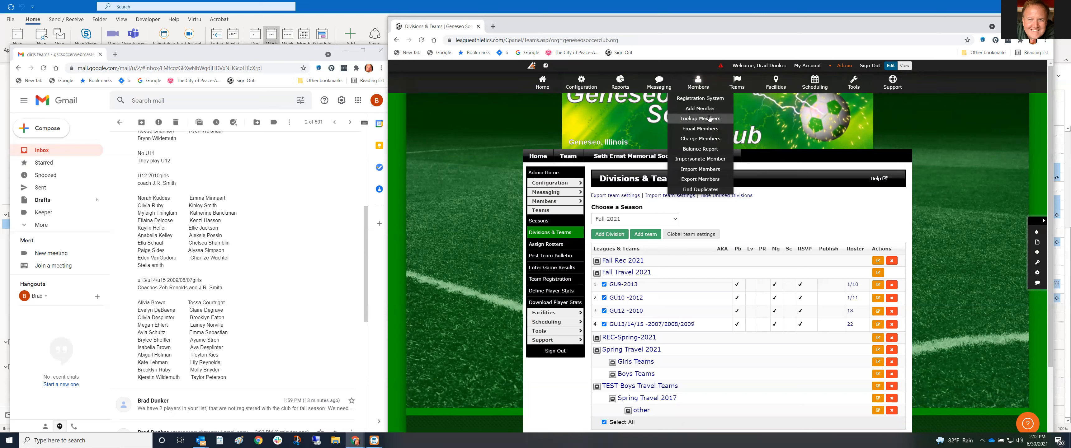
pyautogui.click(708, 120)
pyautogui.write('smith')
pyautogui.press('Return')
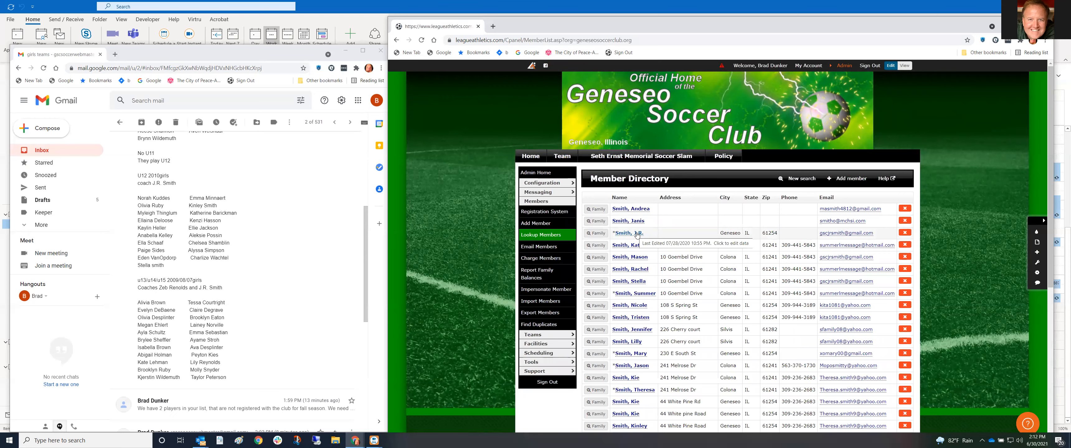
pyautogui.scroll(-5, 685, 301)
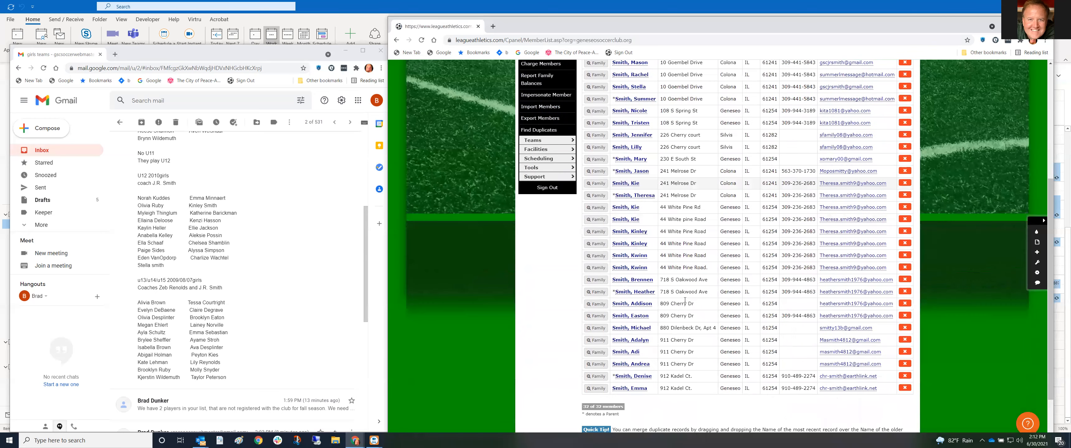
pyautogui.scroll(3, 674, 300)
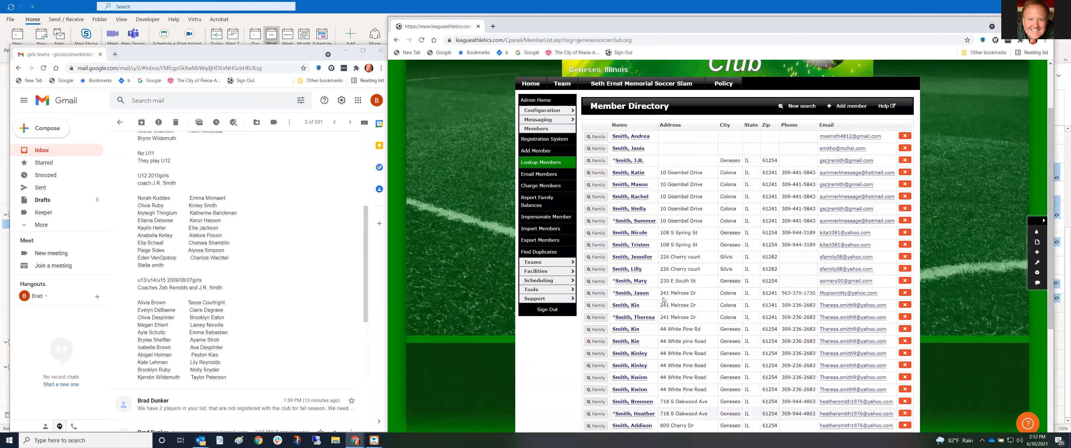
pyautogui.scroll(2, 663, 300)
pyautogui.click(628, 234)
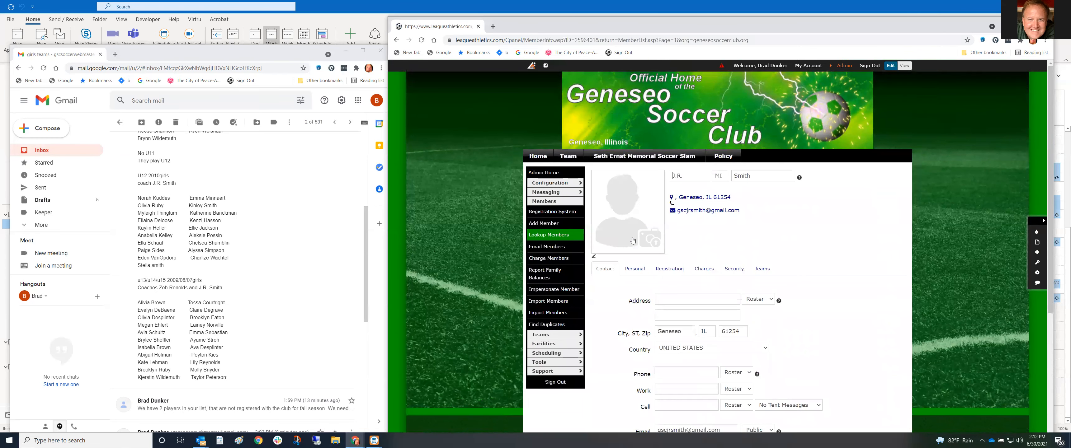
# Assign the coach as Coach of GU12 -2010 on the Teams tab and submit
pyautogui.click(755, 271)
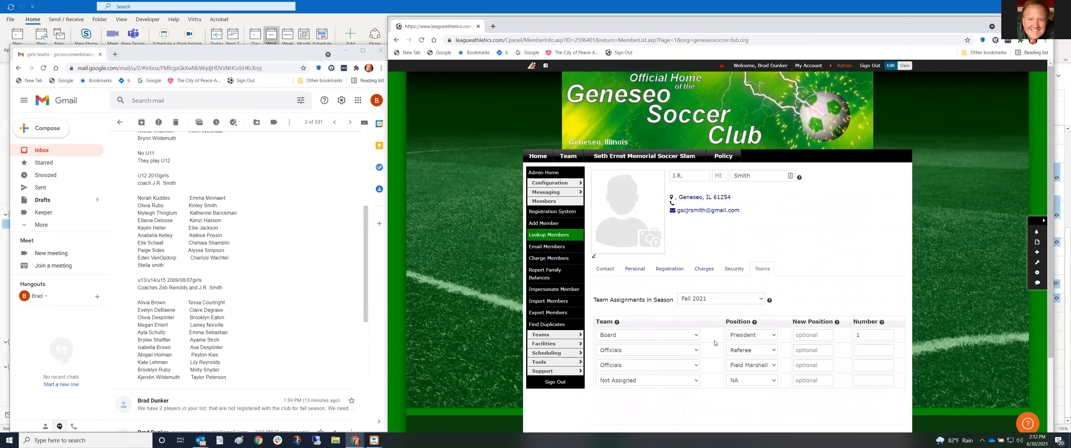
pyautogui.click(697, 384)
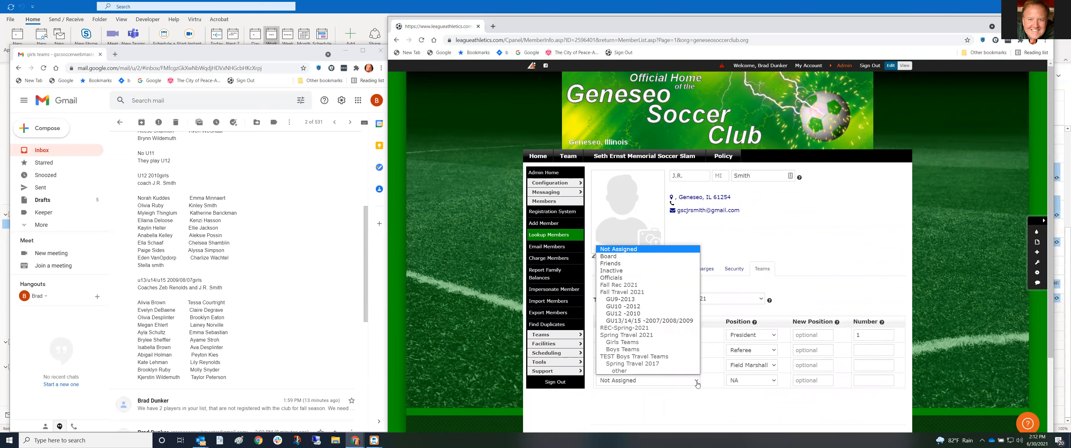
pyautogui.click(664, 313)
pyautogui.click(749, 382)
pyautogui.click(746, 328)
pyautogui.scroll(-3, 749, 333)
pyautogui.click(607, 337)
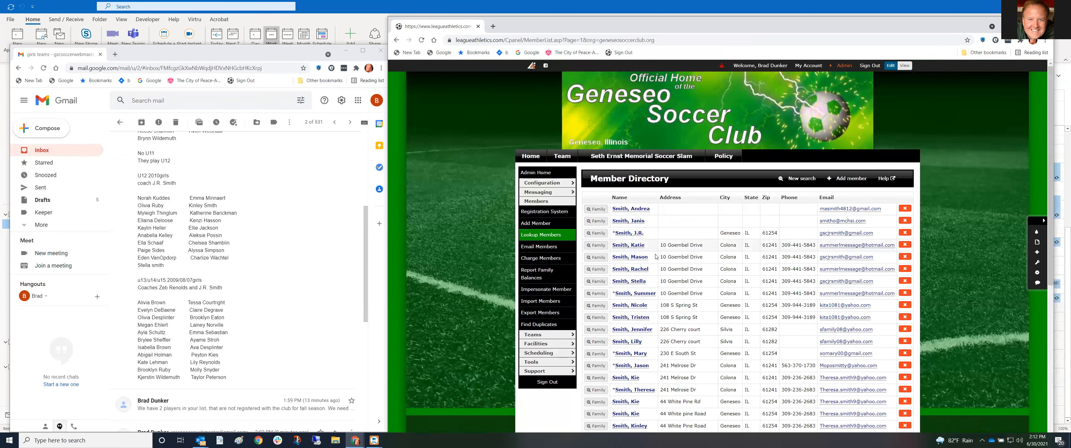
# Reopen his record and add him as Coach of GU13/14/15 -2007/2008/2009, then submit
pyautogui.click(628, 233)
pyautogui.click(763, 269)
pyautogui.scroll(-3, 707, 291)
pyautogui.click(697, 293)
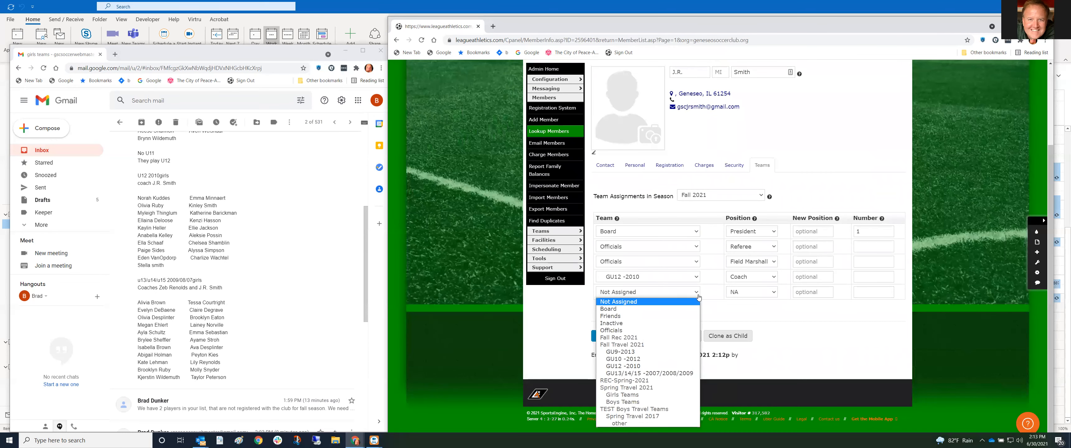
pyautogui.click(682, 374)
pyautogui.click(756, 298)
pyautogui.click(744, 311)
pyautogui.click(611, 347)
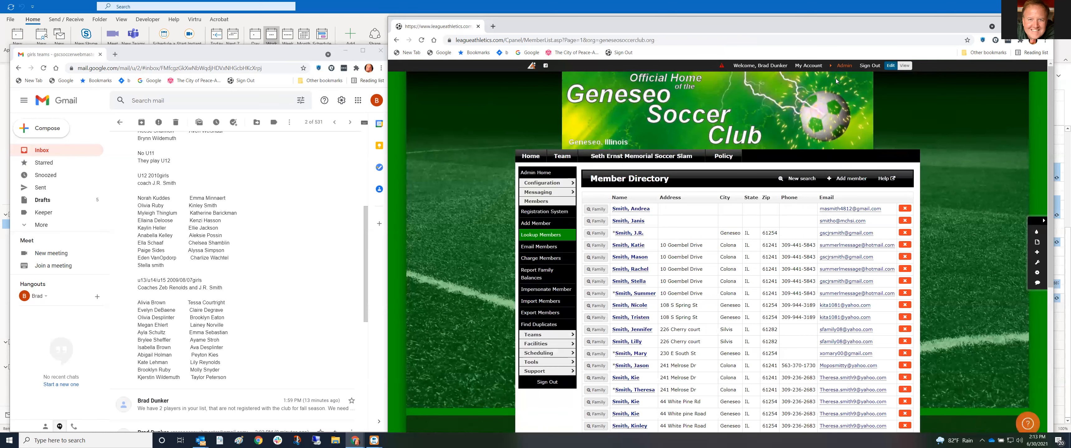
pyautogui.click(845, 66)
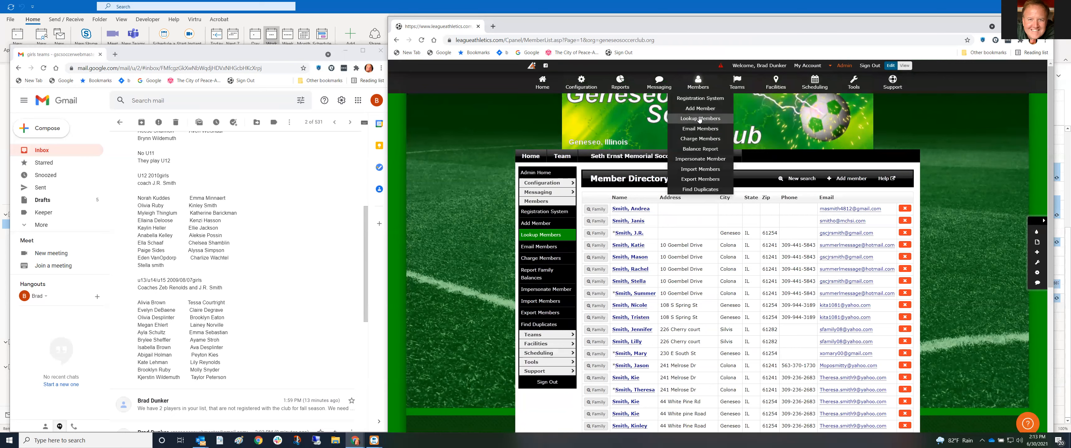
# Look up the second coach by first name and open his member record
pyautogui.click(700, 118)
pyautogui.click(665, 221)
pyautogui.write('zeb')
pyautogui.press('Return')
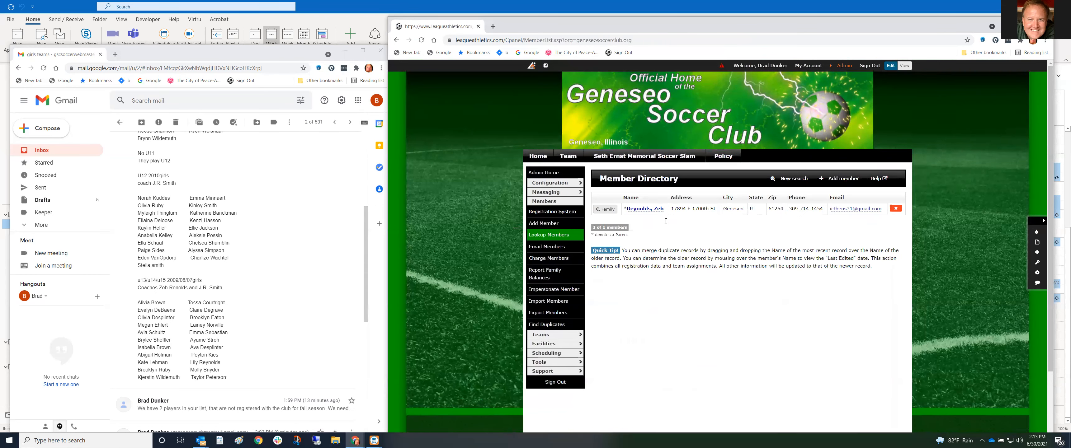
pyautogui.click(652, 212)
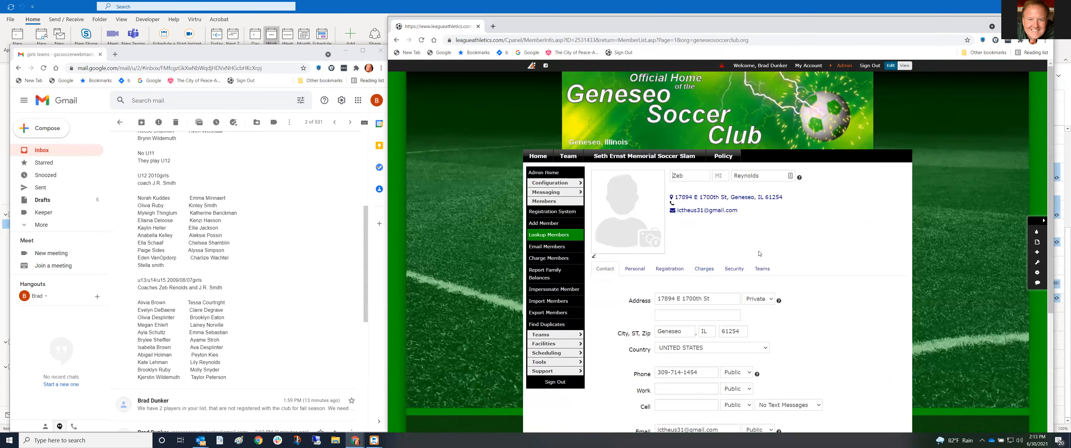
# Assign him as Coach of GU13/14/15 -2007/2008/2009 on the Teams tab and submit
pyautogui.click(763, 269)
pyautogui.scroll(-1, 741, 308)
pyautogui.click(697, 312)
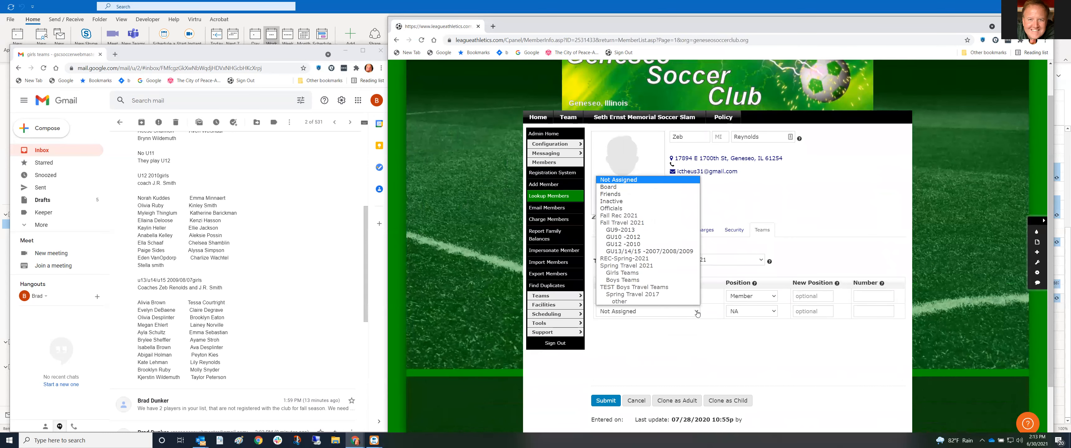
pyautogui.click(663, 251)
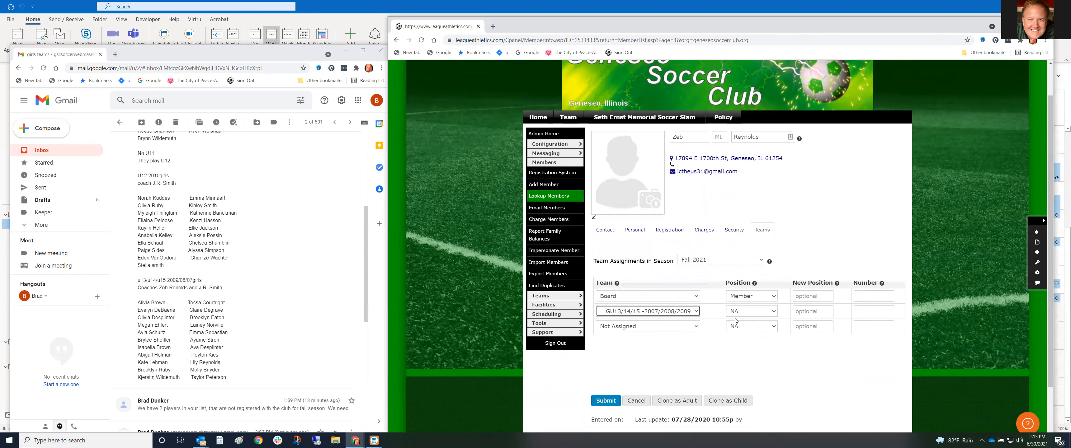
pyautogui.click(770, 311)
pyautogui.click(757, 329)
pyautogui.click(606, 400)
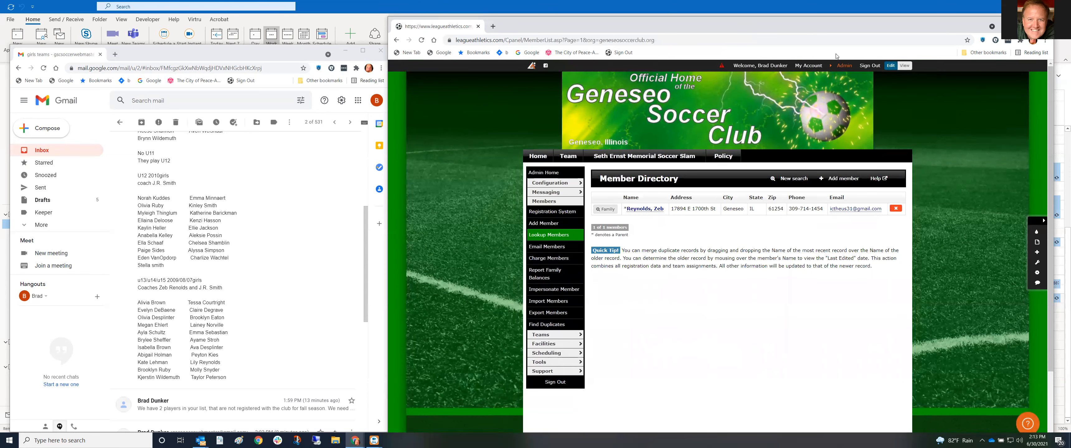
# Open Divisions & Teams, showing GU13/14/15 at 2/22, and collapse the Spring Travel 2021 group
pyautogui.moveTo(728, 85)
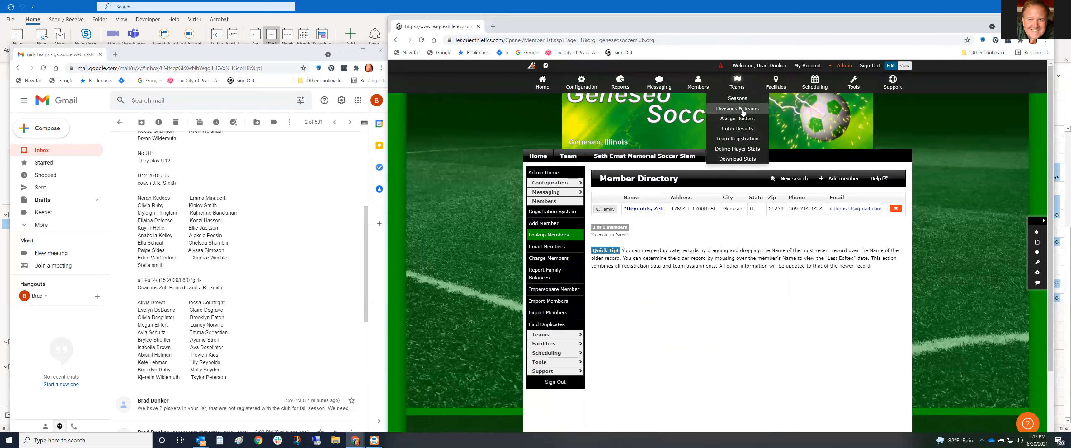
pyautogui.click(743, 112)
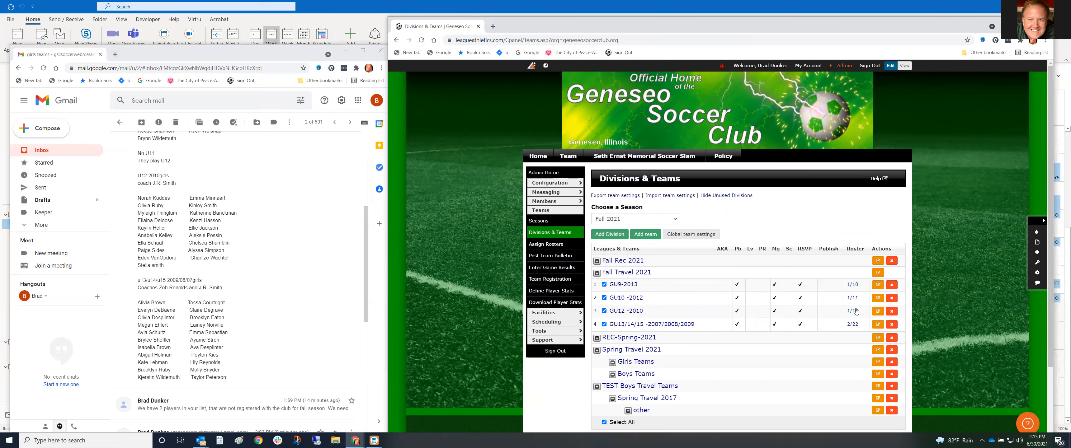
pyautogui.scroll(-1, 786, 333)
pyautogui.scroll(-1, 783, 327)
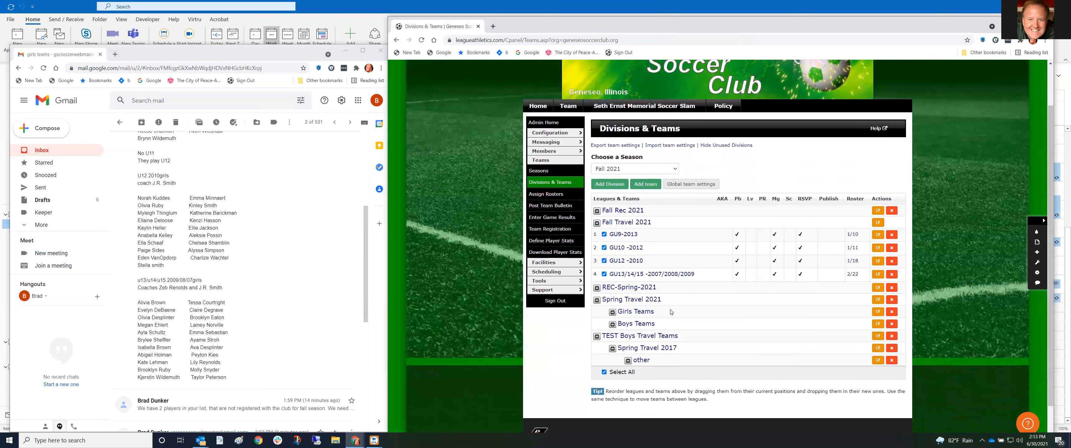
pyautogui.click(596, 300)
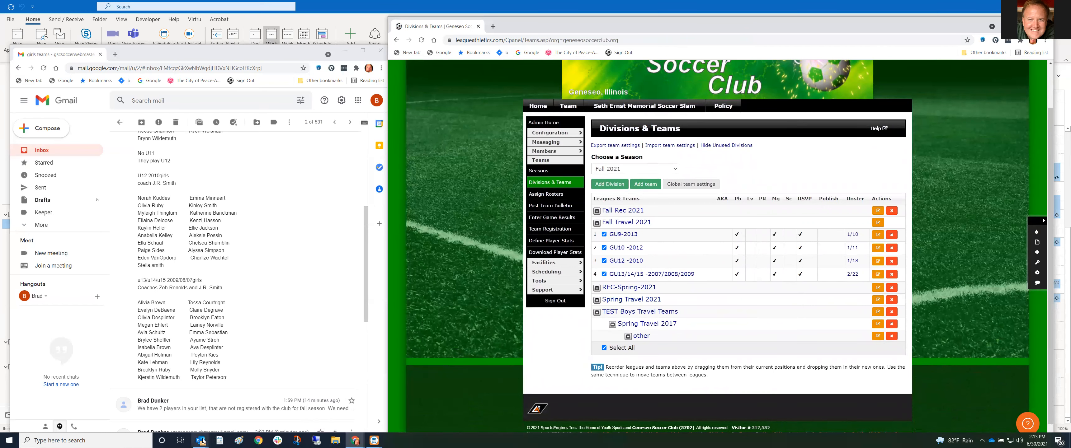
pyautogui.moveTo(374, 440)
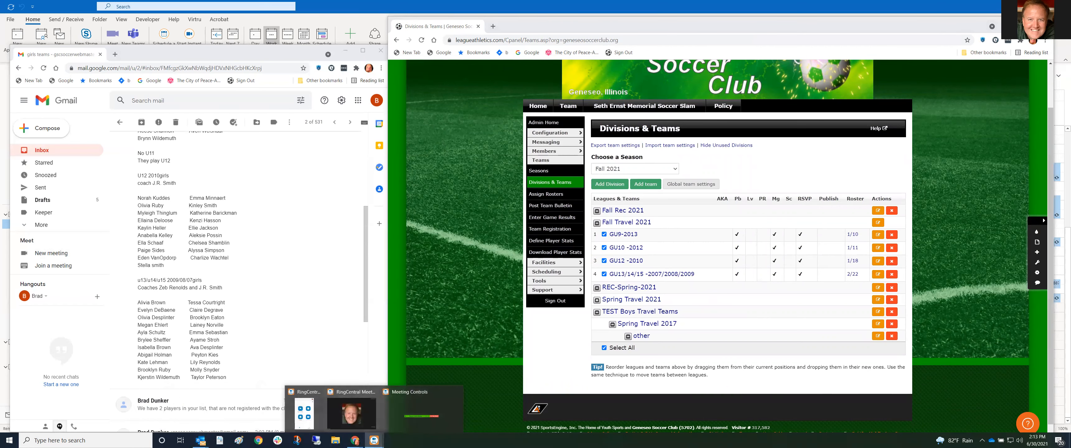